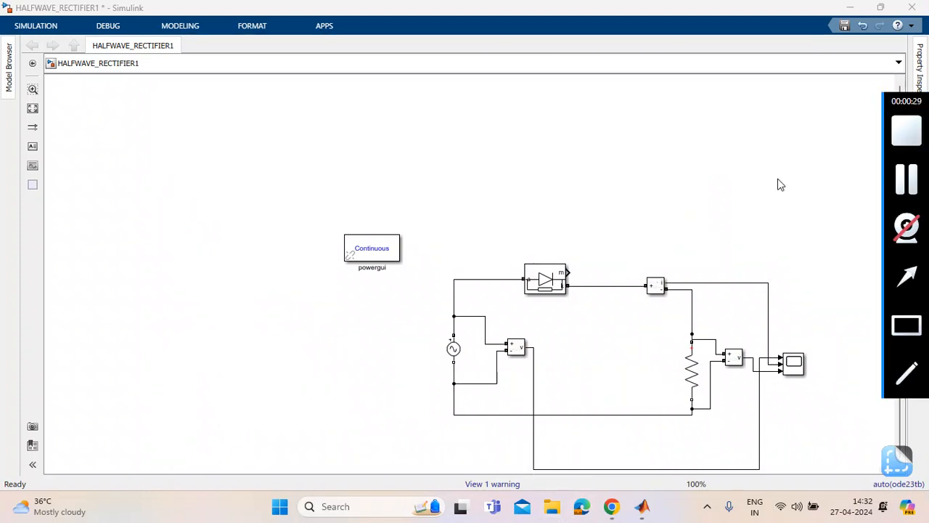
Review the rectifier circuit's source, diode and load blocks, and check the load resistor's block parameters
scroll(456, 195, down, 1)
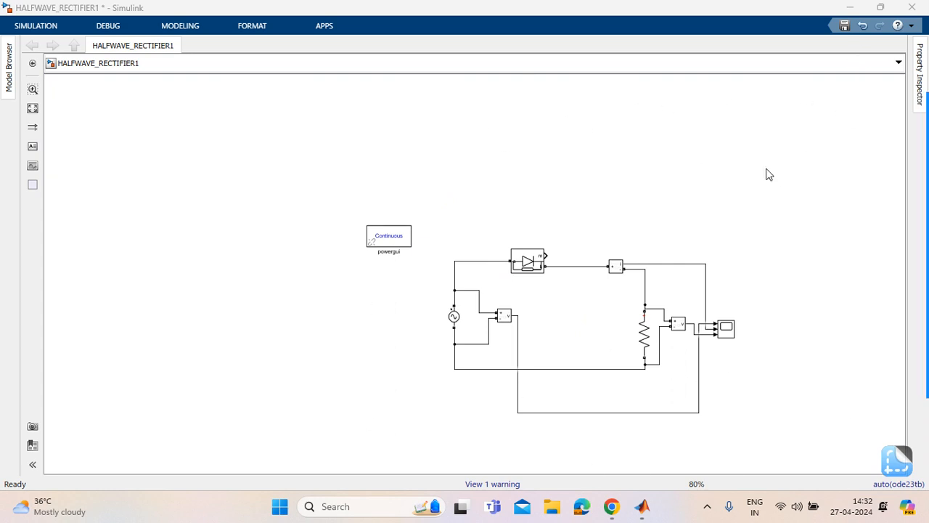
click(456, 325)
click(534, 267)
click(644, 338)
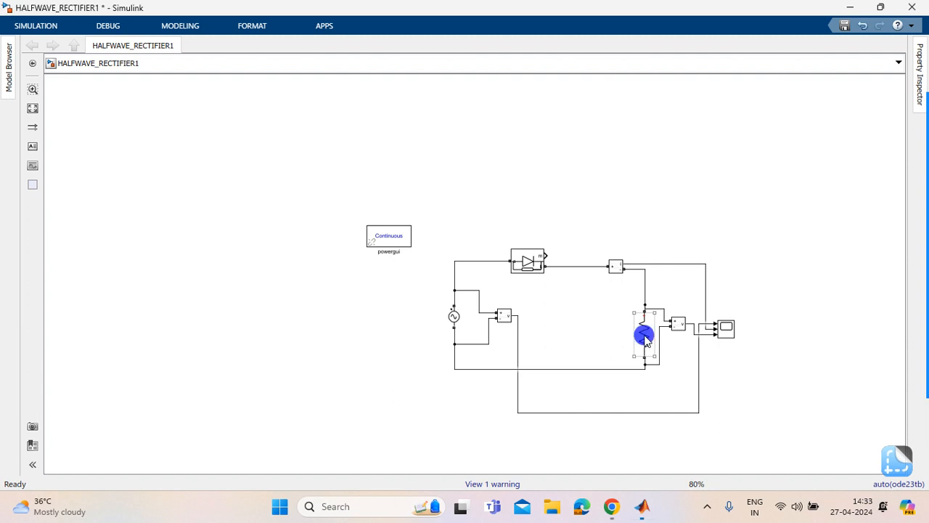
double_click(645, 338)
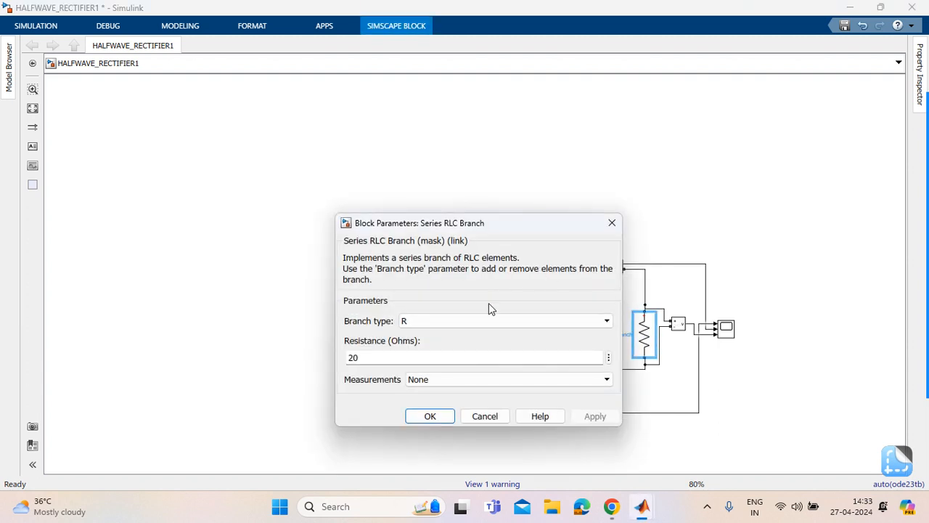
click(444, 418)
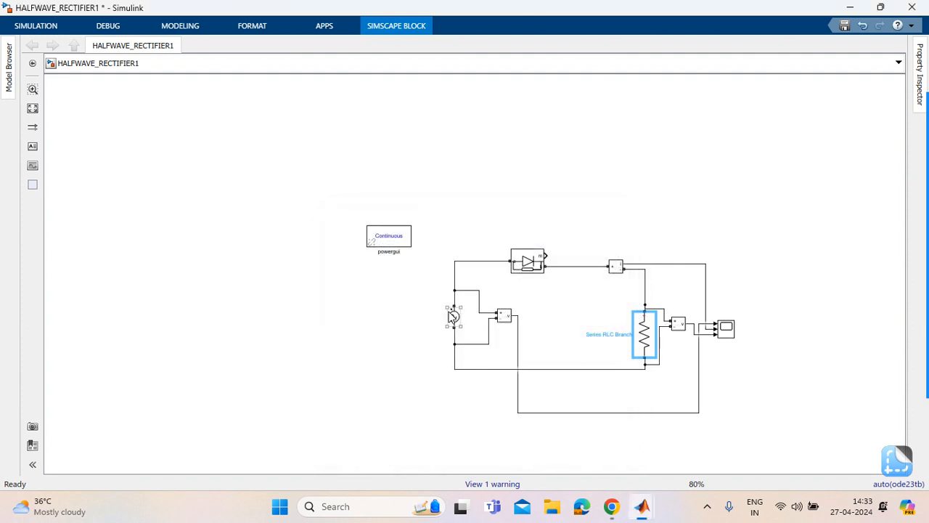
Check the block parameters of the circuit's AC Voltage Source
double_click(454, 320)
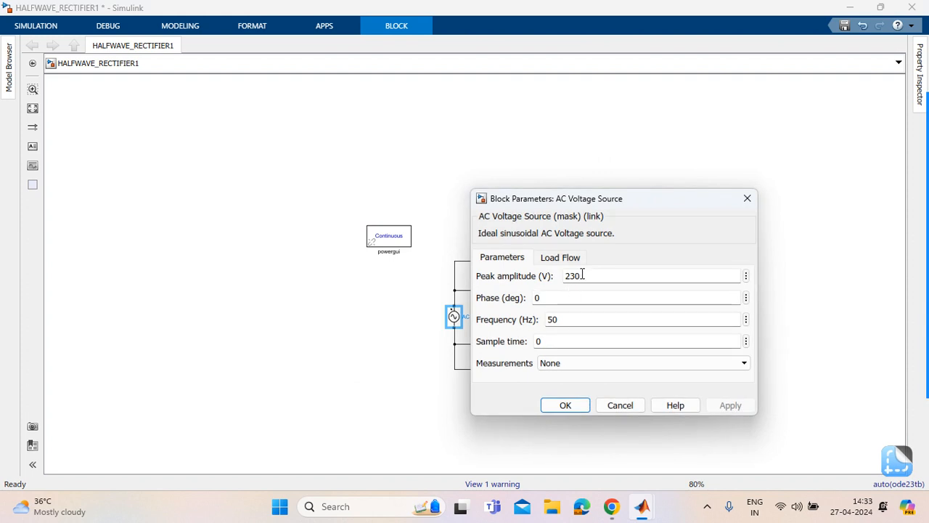
click(566, 405)
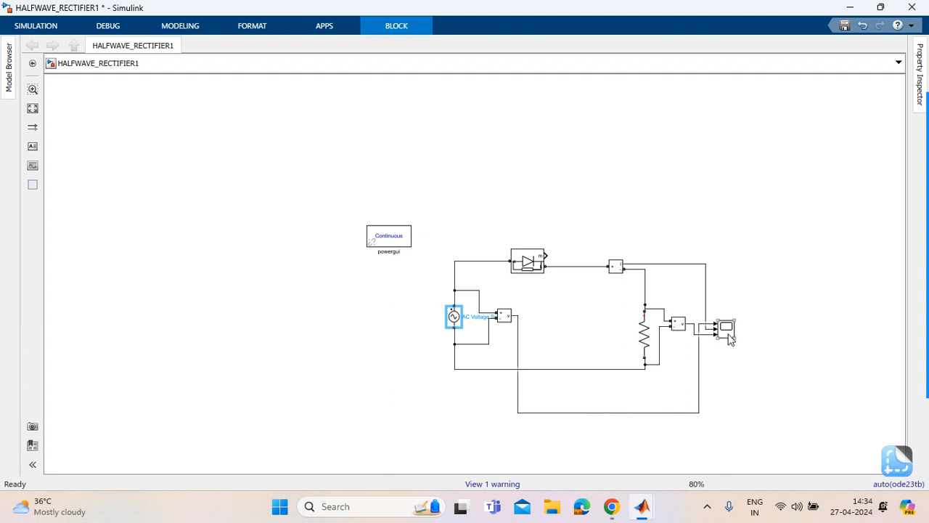
click(422, 337)
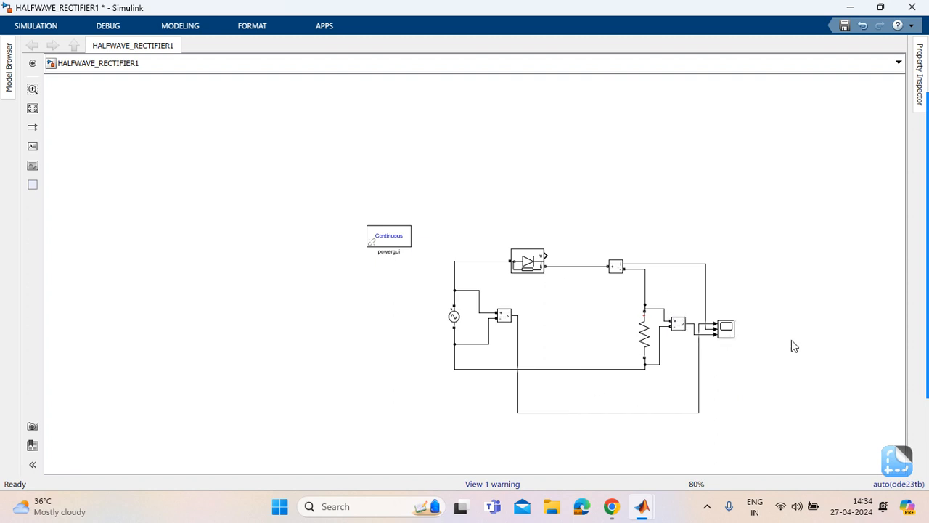
Switch to the main MATLAB window and view the options for creating new items, including Simulink Model
mouse_move(926, 363)
click(397, 246)
click(38, 26)
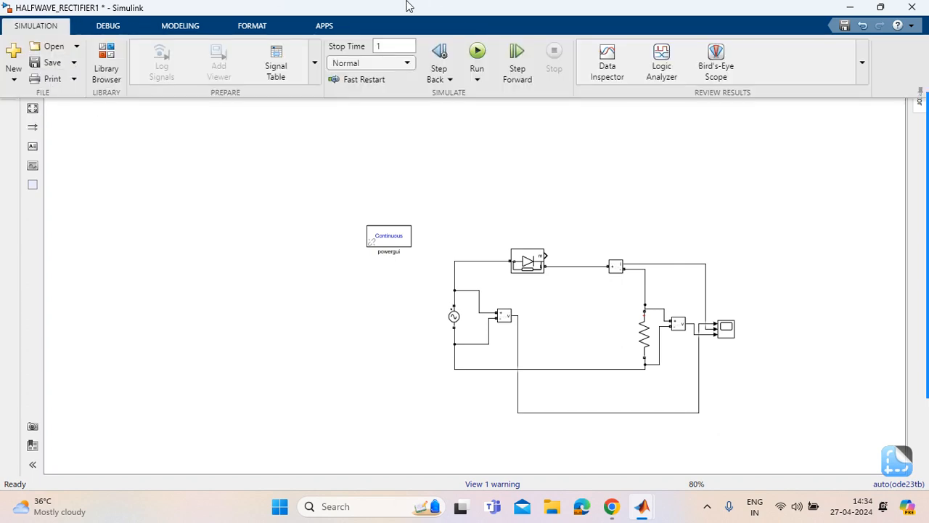
click(846, 7)
mouse_move(644, 502)
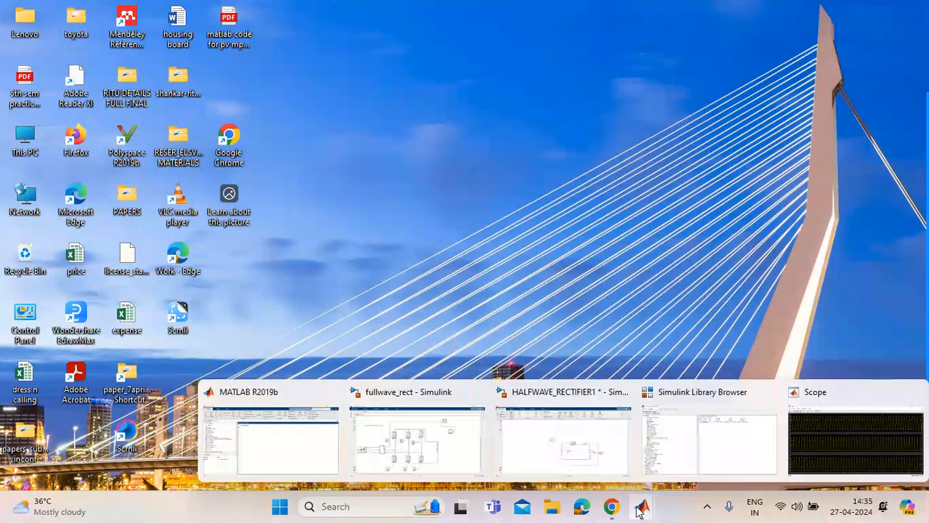
click(225, 439)
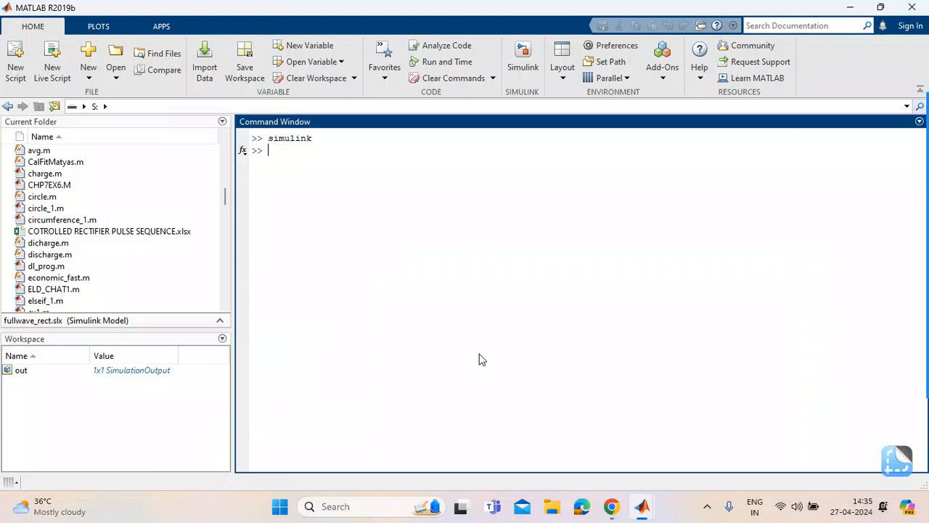
click(88, 79)
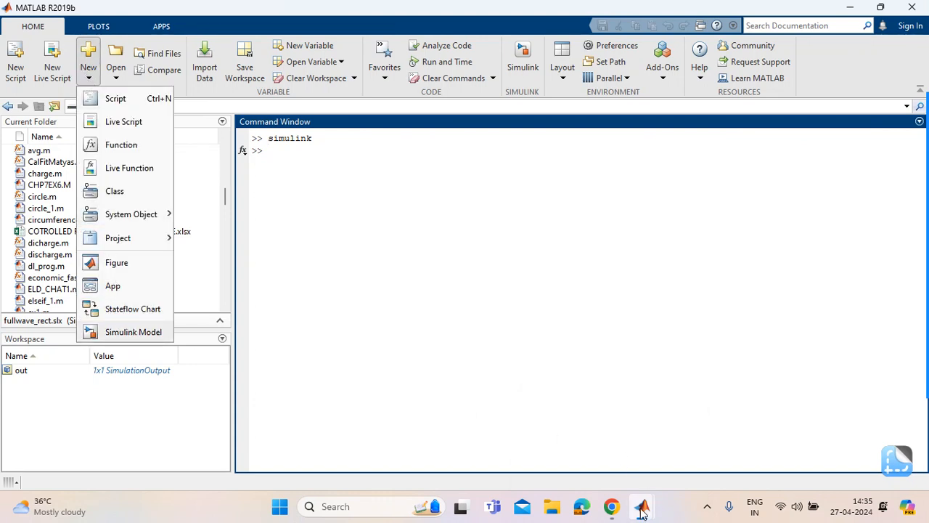
mouse_move(642, 508)
From the HALFWAVE_RECTIFIER1 model, open the Library Browser and show Electrical Sources under Simscape, Electrical, Specialized Power Systems, Fundamental Blocks
click(552, 425)
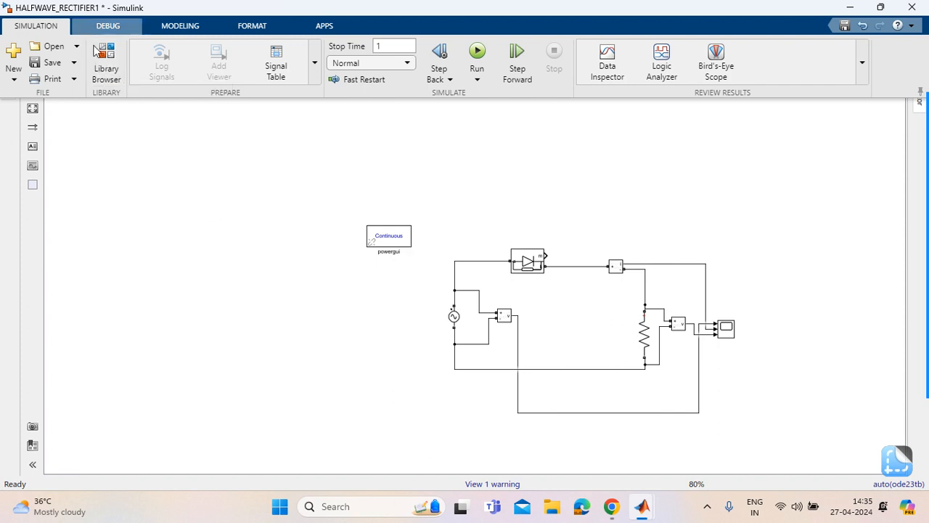
click(107, 55)
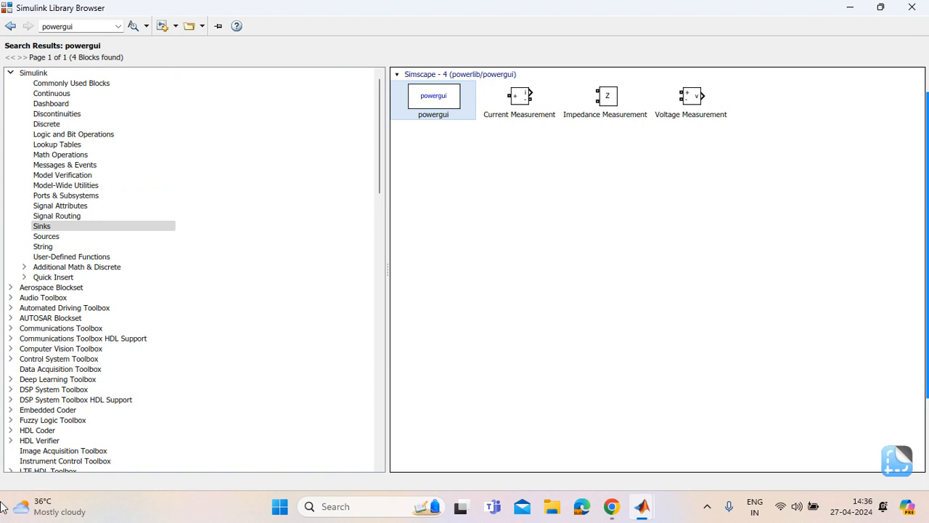
scroll(47, 312, down, 2)
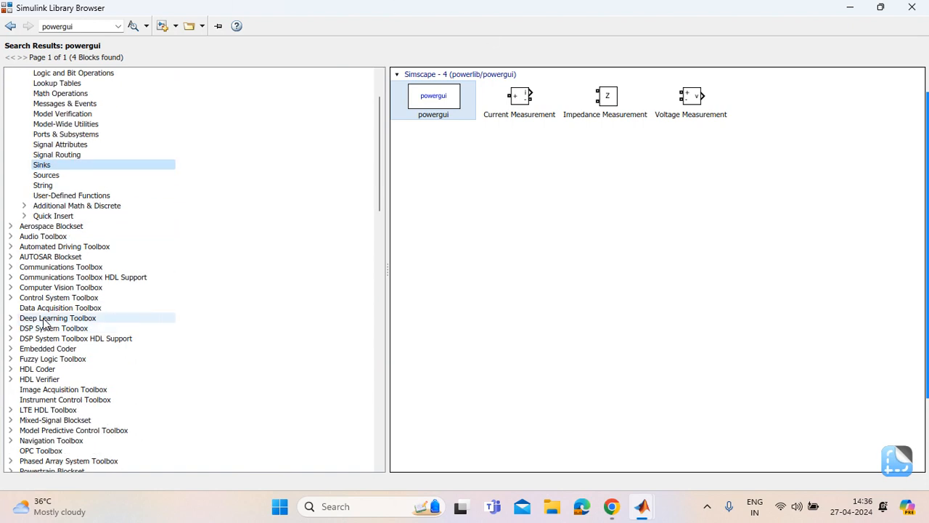
scroll(45, 319, down, 8)
double_click(36, 328)
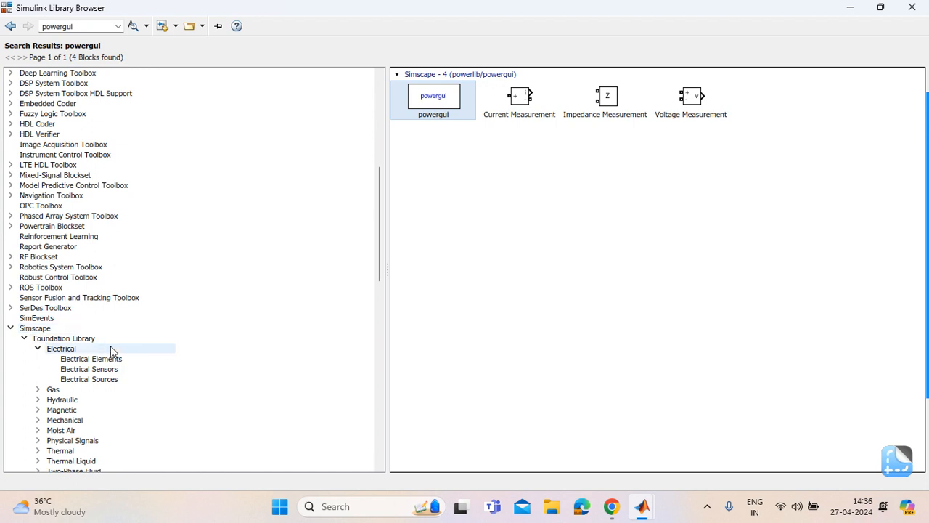
scroll(111, 347, down, 2)
scroll(140, 395, down, 6)
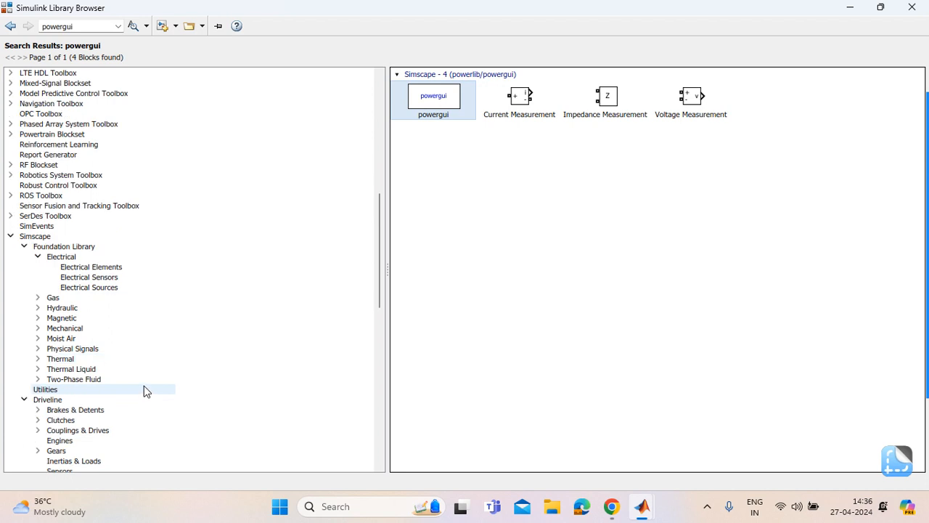
scroll(172, 360, down, 1)
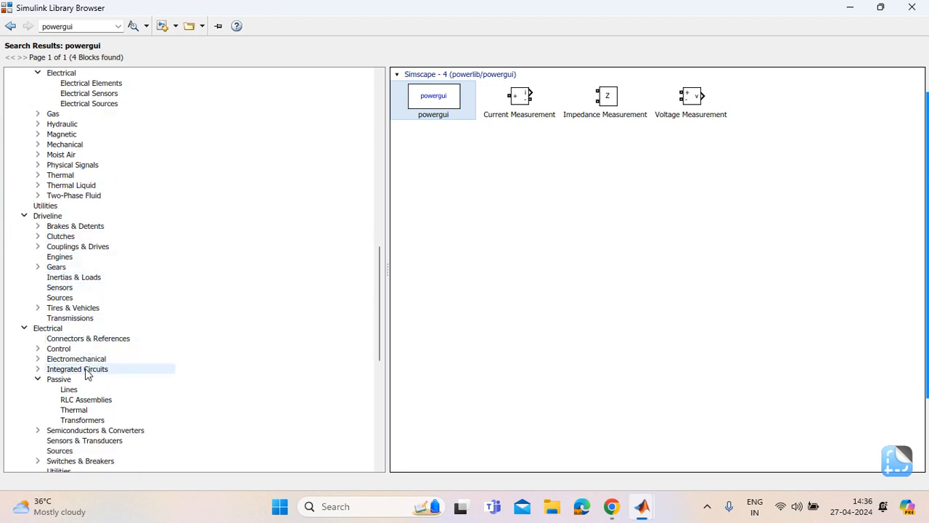
scroll(80, 358, down, 2)
scroll(125, 348, down, 2)
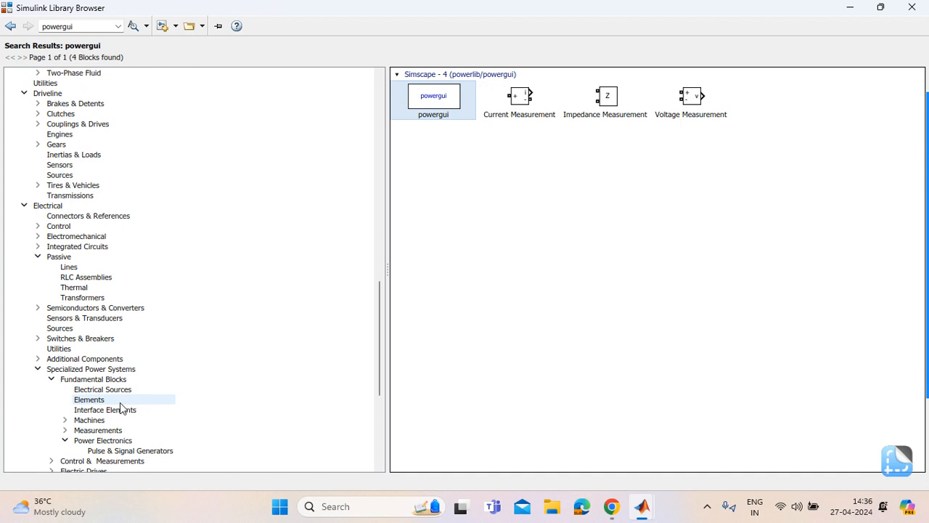
scroll(120, 409, down, 1)
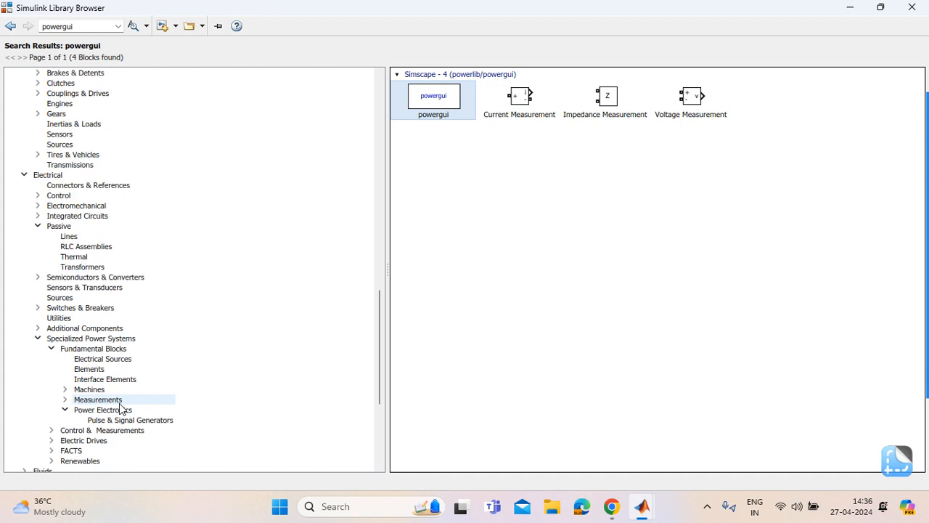
click(116, 359)
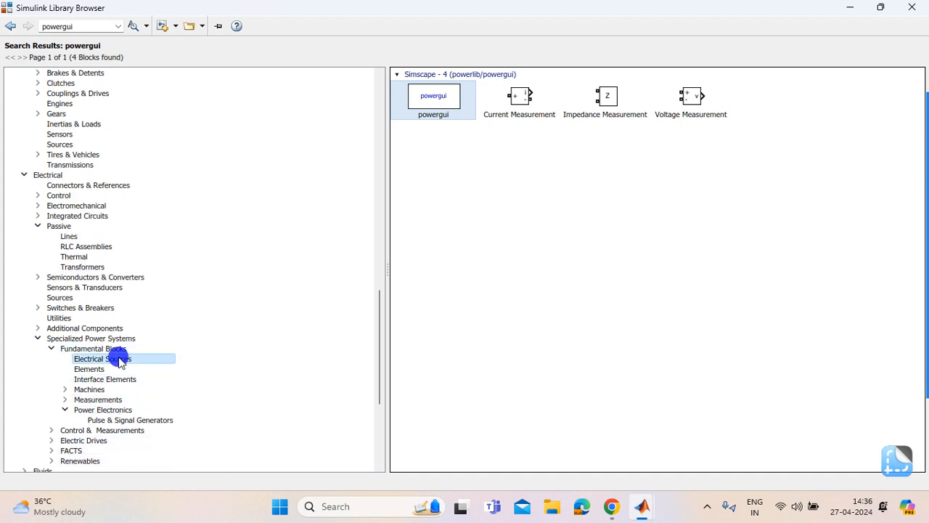
click(112, 360)
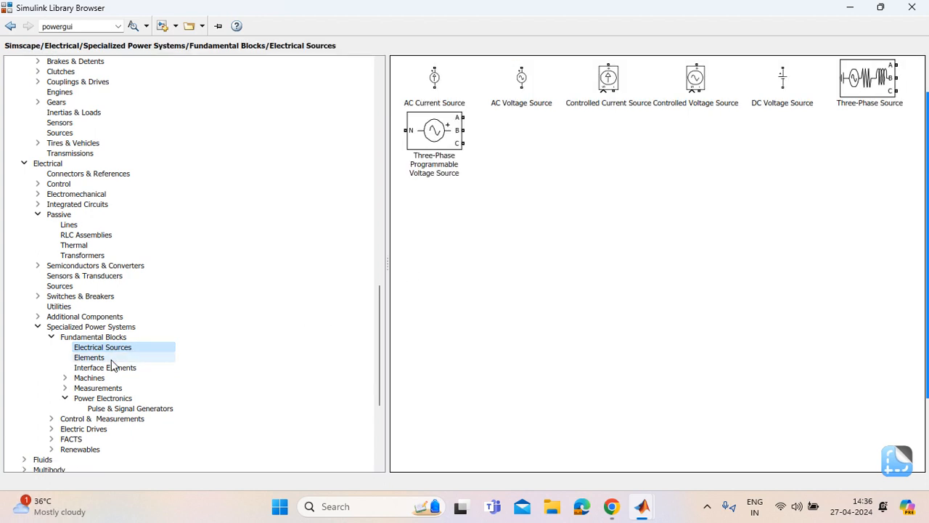
Add an AC Voltage Source block to the HALFWAVE_RECTIFIER1 model and return to the model
click(520, 86)
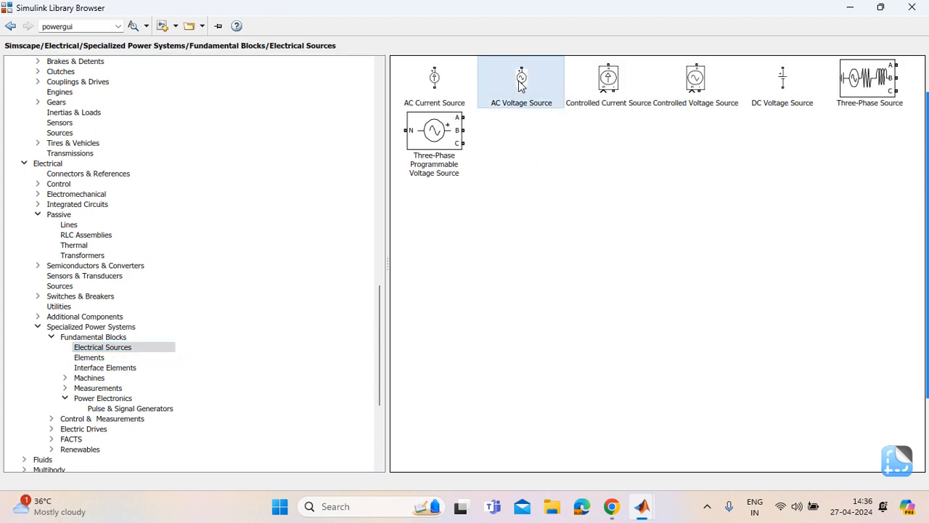
right_click(519, 84)
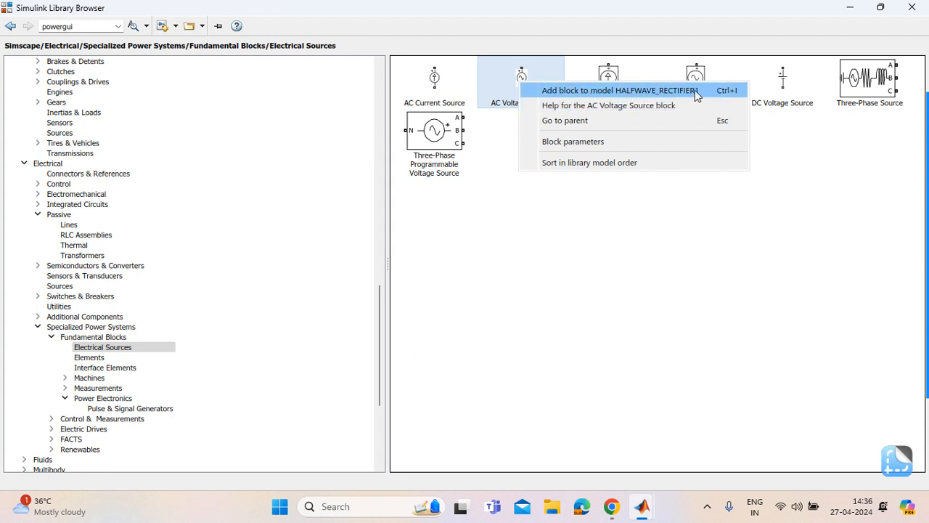
click(588, 94)
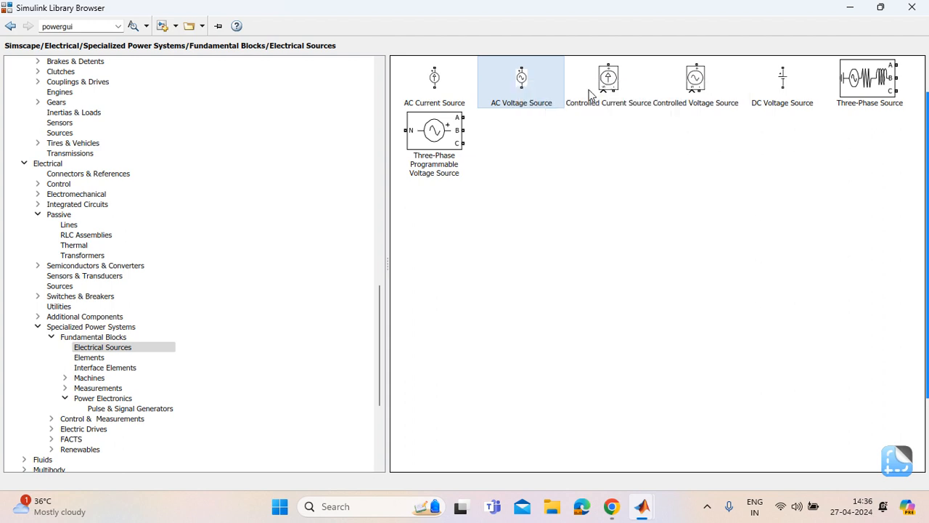
click(849, 7)
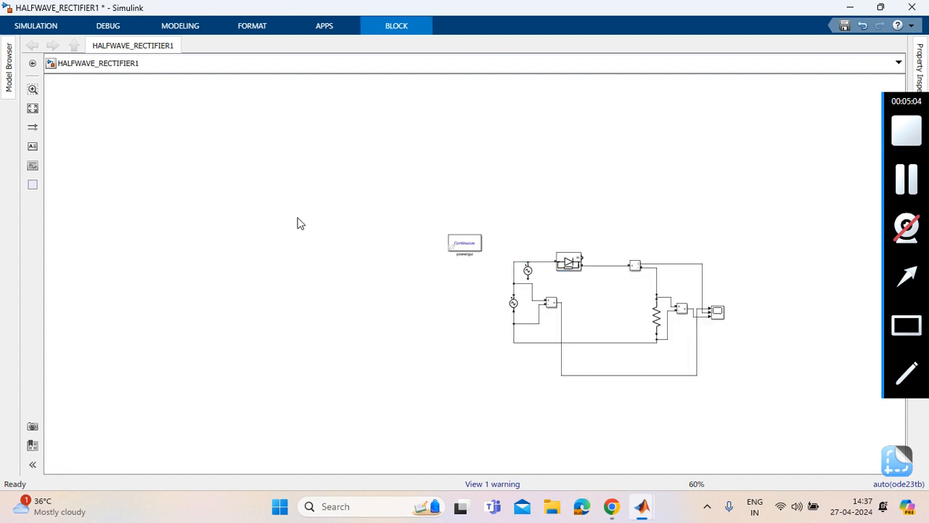
Move the new AC Voltage Source to empty canvas left of the rectifier circuit, and place the powergui block above the circuit
drag(529, 271, 546, 181)
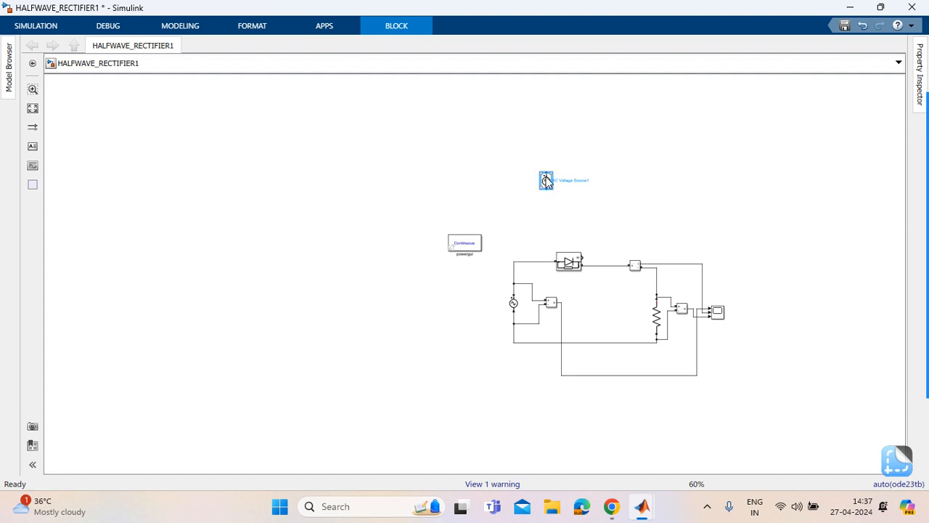
drag(546, 181, 324, 152)
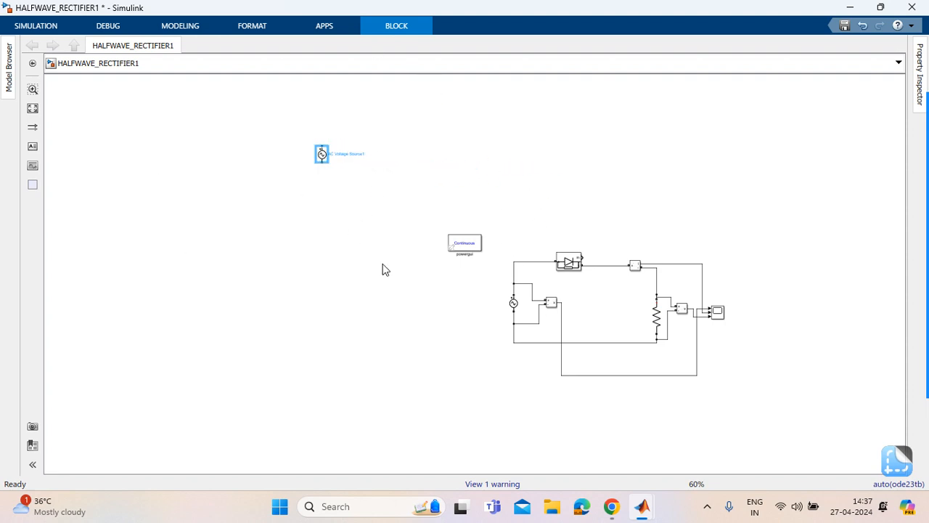
drag(474, 237, 655, 164)
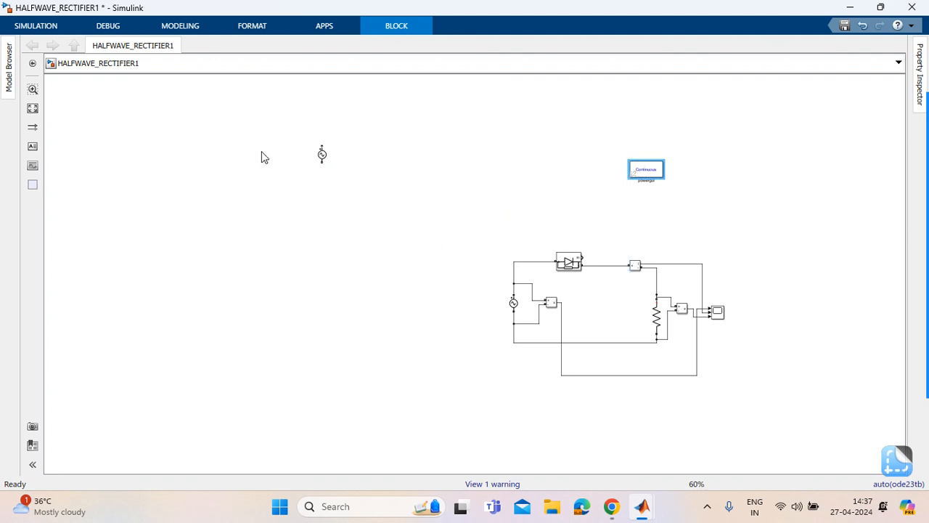
drag(324, 159, 263, 181)
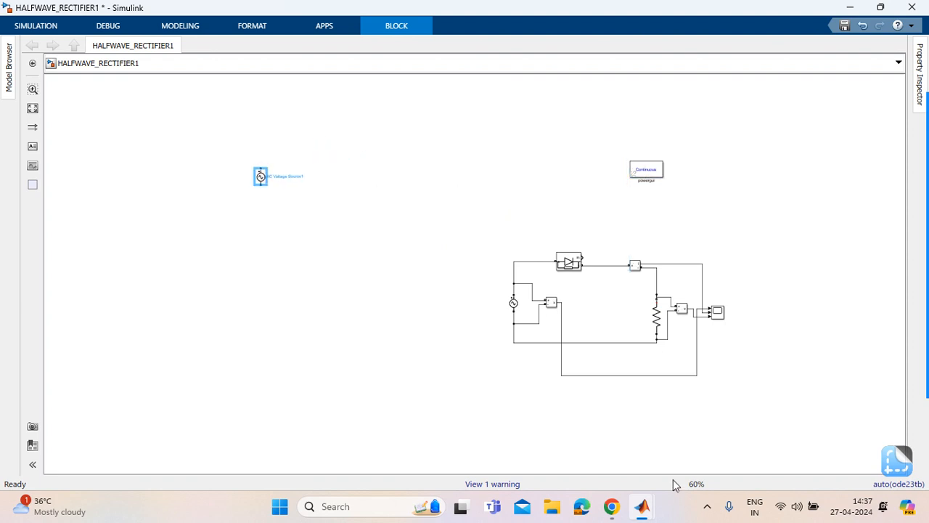
Bring back the Library Browser and arrange it side by side with the HALFWAVE_RECTIFIER1 model
mouse_move(646, 512)
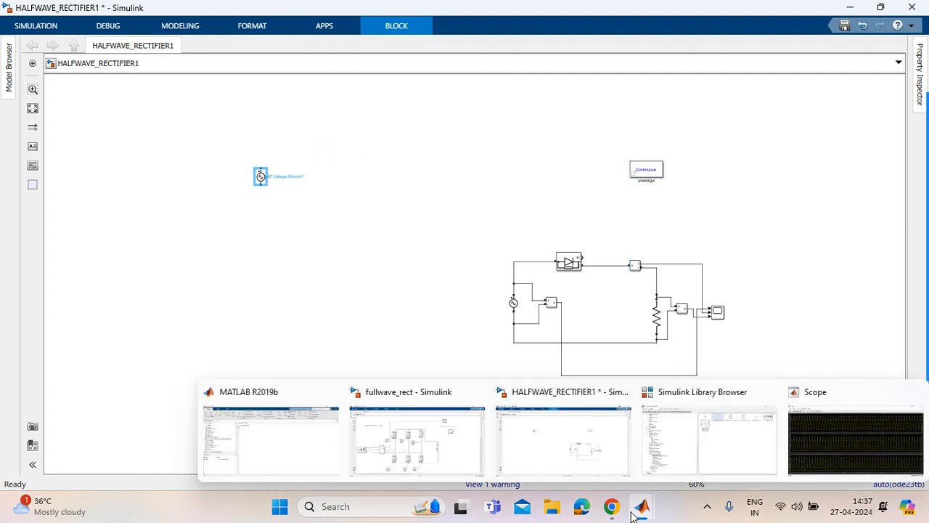
click(668, 428)
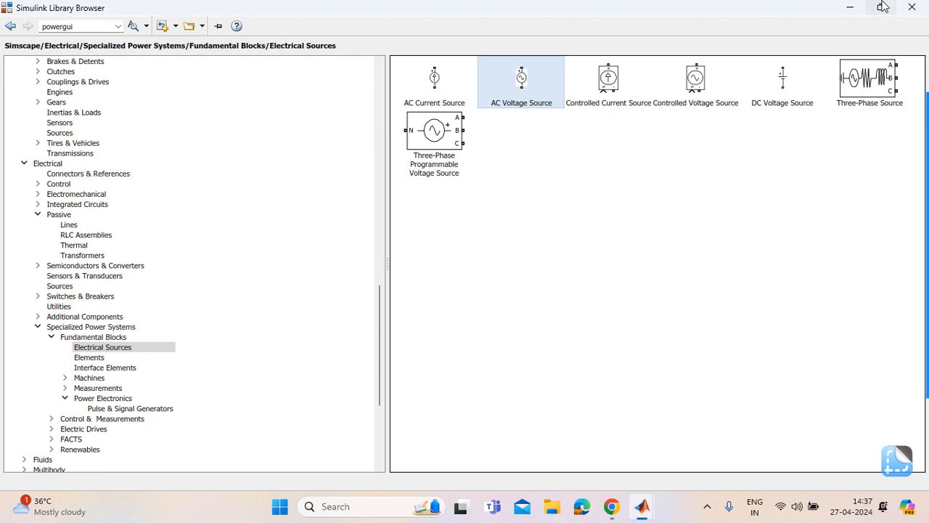
mouse_move(883, 7)
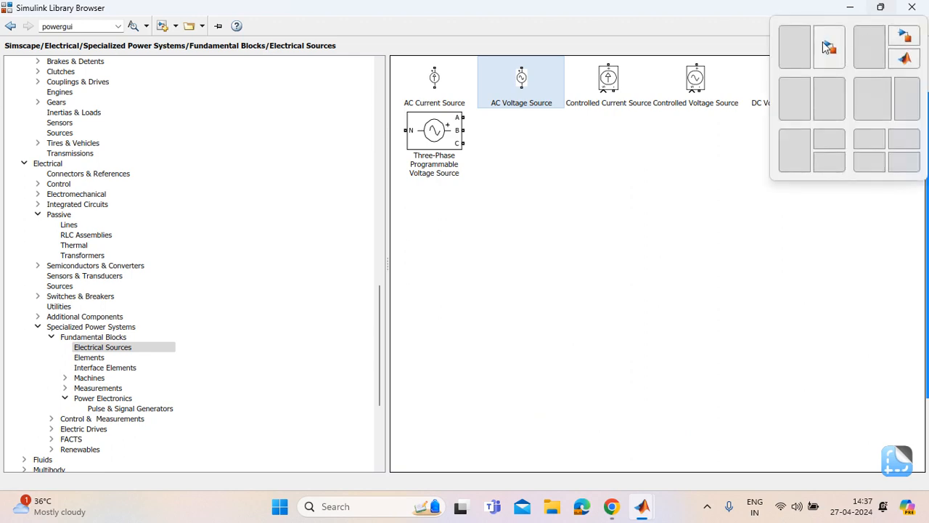
click(795, 59)
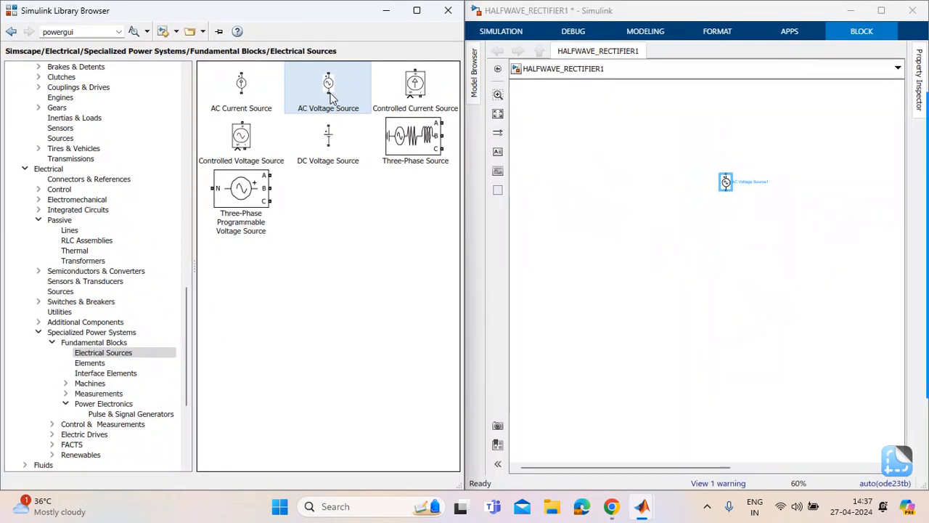
Place another AC Voltage Source from the library onto the model canvas, above and left of the one already added
drag(324, 80, 588, 138)
drag(316, 89, 603, 135)
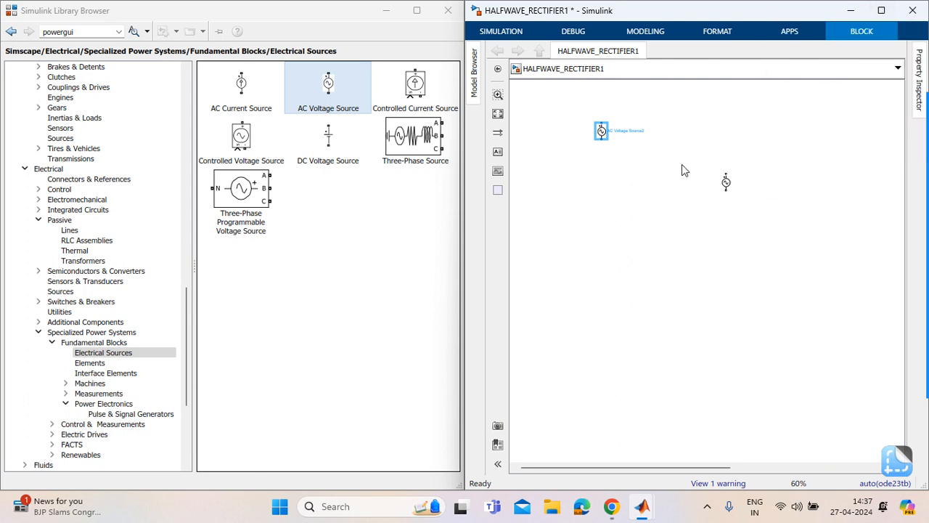
click(726, 184)
Maximize the Library Browser and open the Elements library under Specialized Power Systems Fundamental Blocks
drag(182, 385, 182, 414)
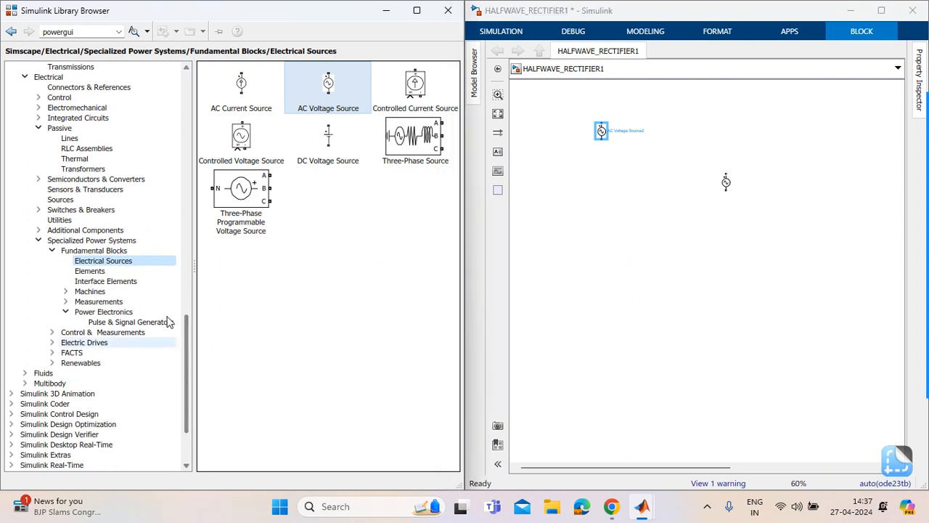
click(100, 271)
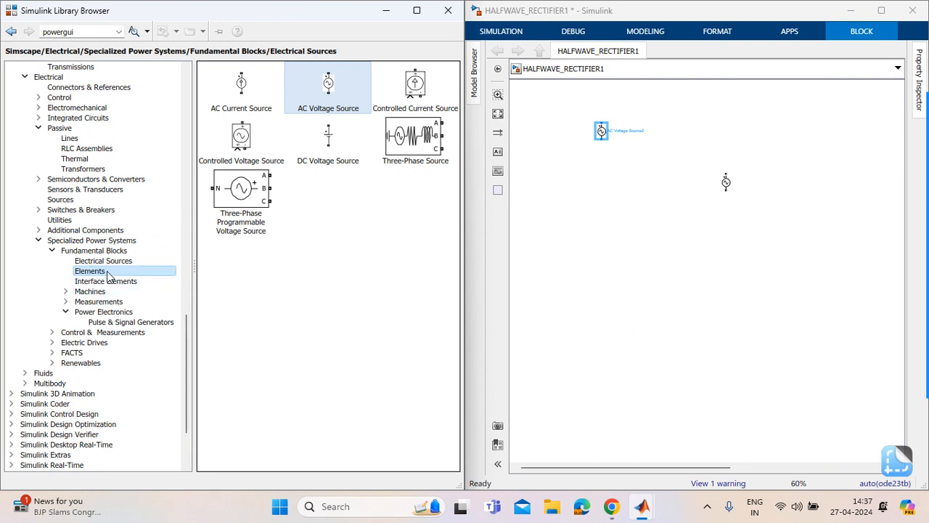
click(103, 271)
drag(186, 352, 190, 406)
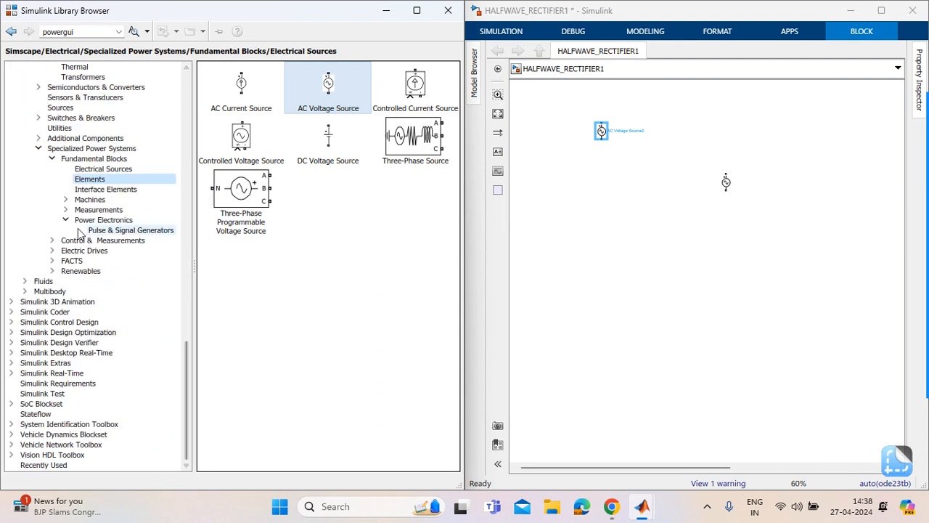
click(137, 179)
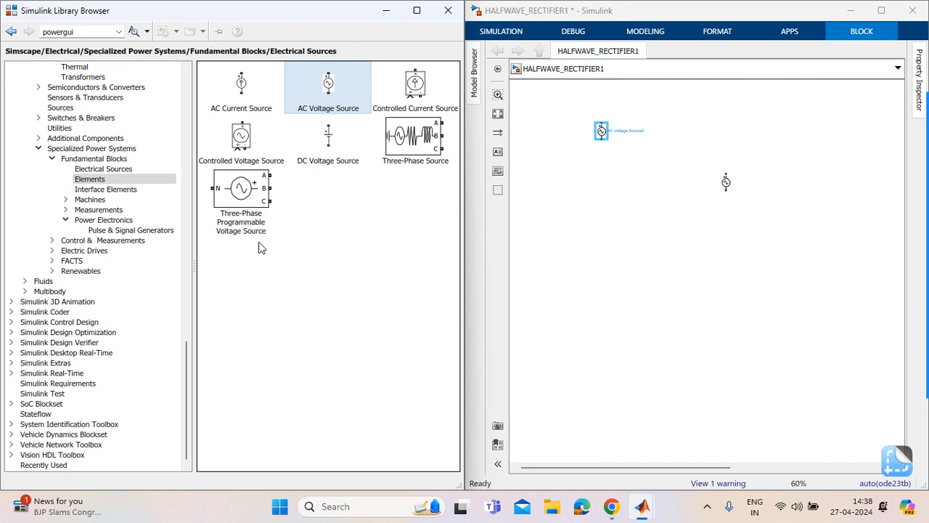
click(292, 283)
click(417, 11)
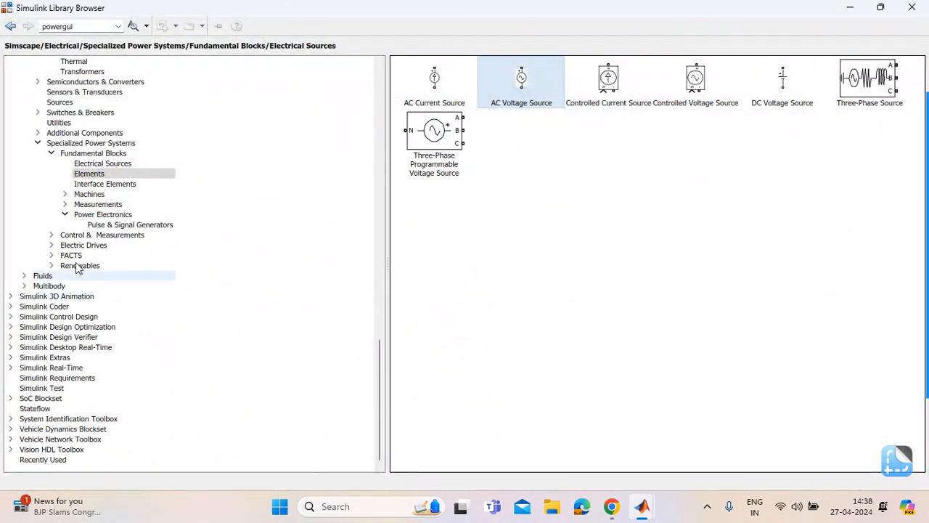
click(119, 174)
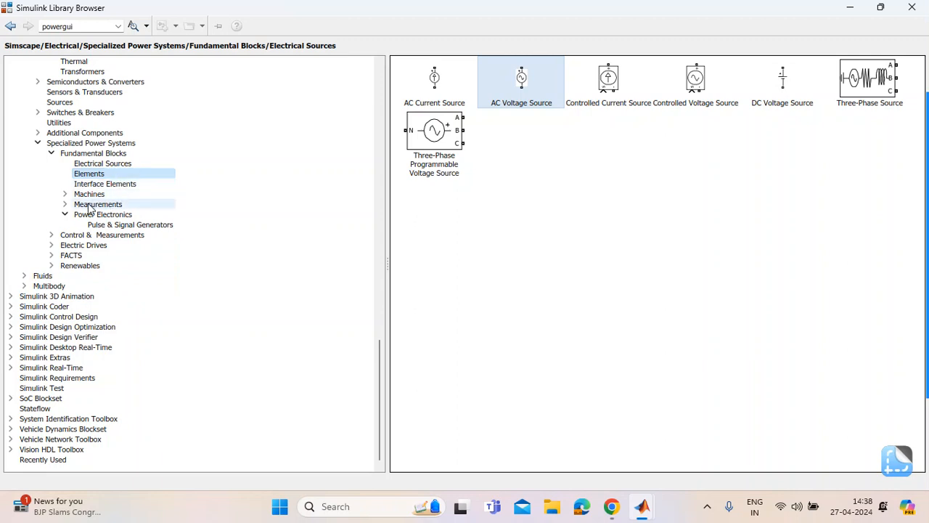
click(108, 183)
click(111, 175)
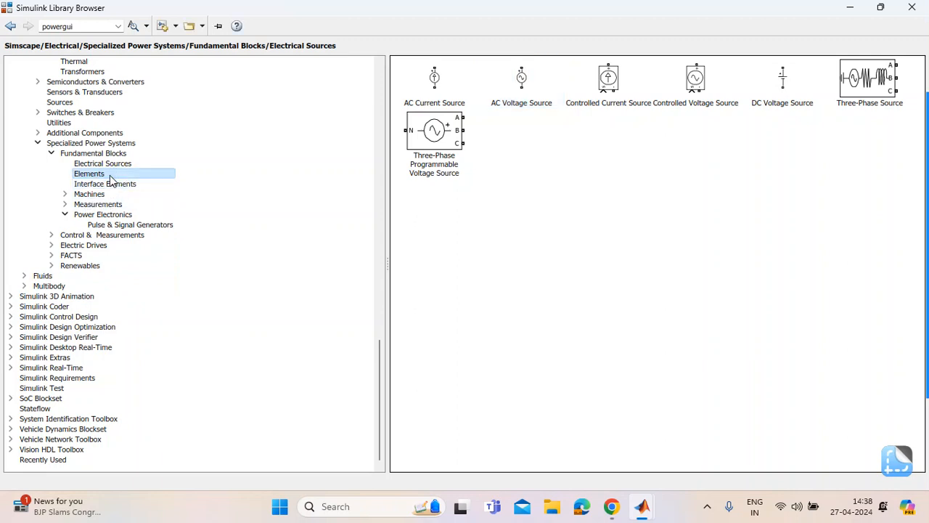
click(110, 176)
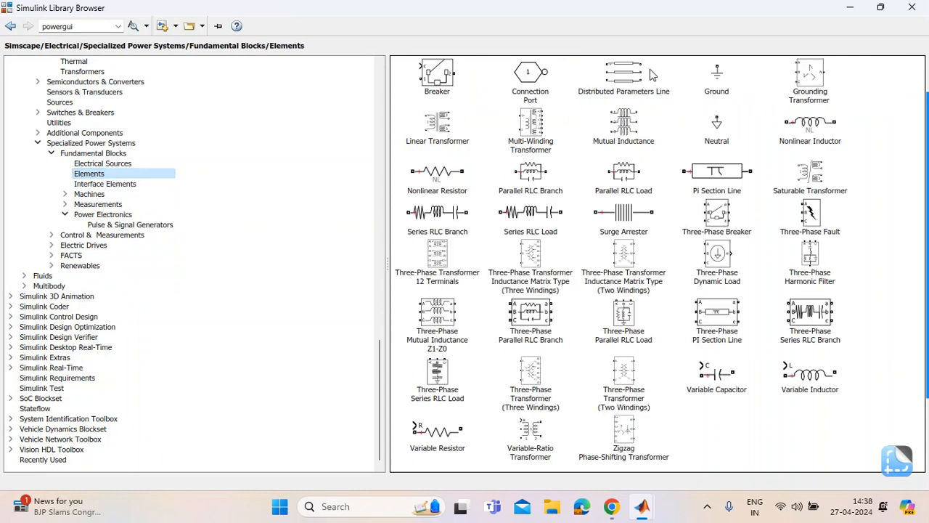
Add a Series RLC Branch block from the Elements library to the HALFWAVE_RECTIFIER1 model
click(440, 214)
right_click(430, 208)
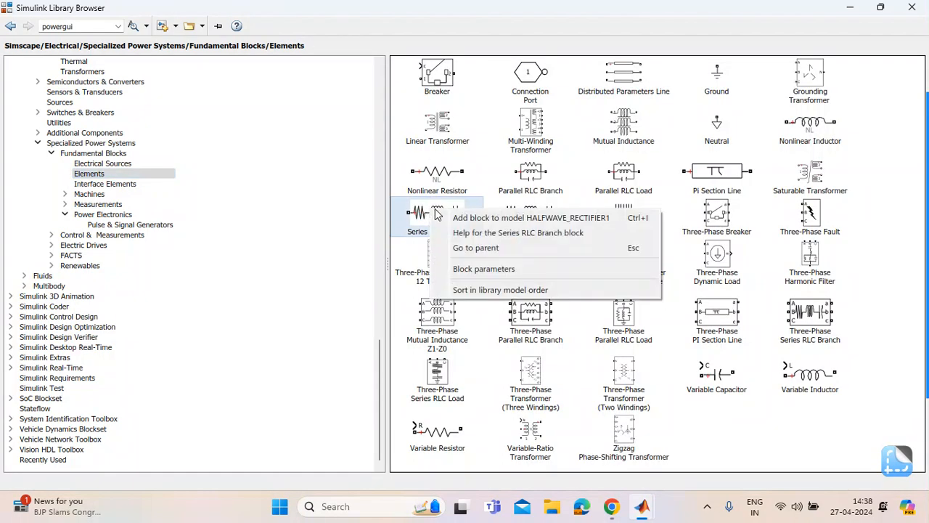
click(459, 218)
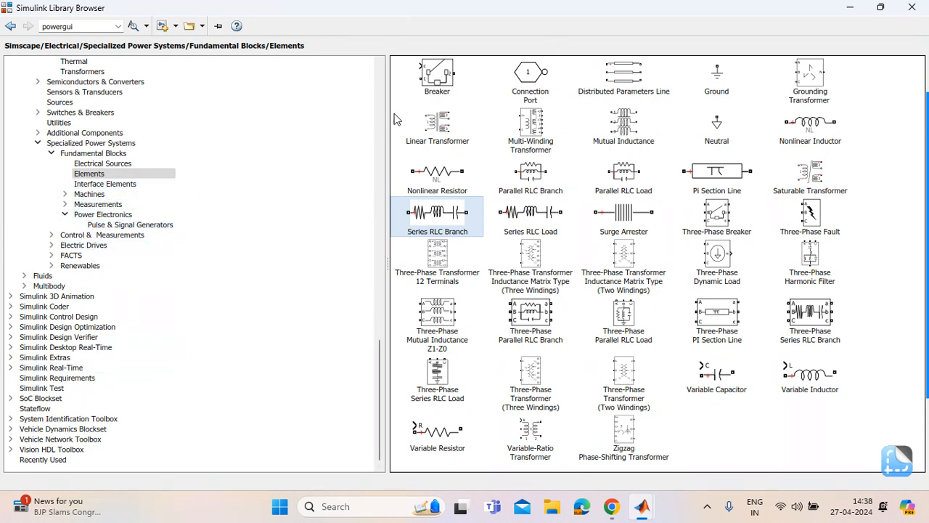
Add a Current Measurement and a Voltage Measurement block from the Measurements library to the model
click(101, 204)
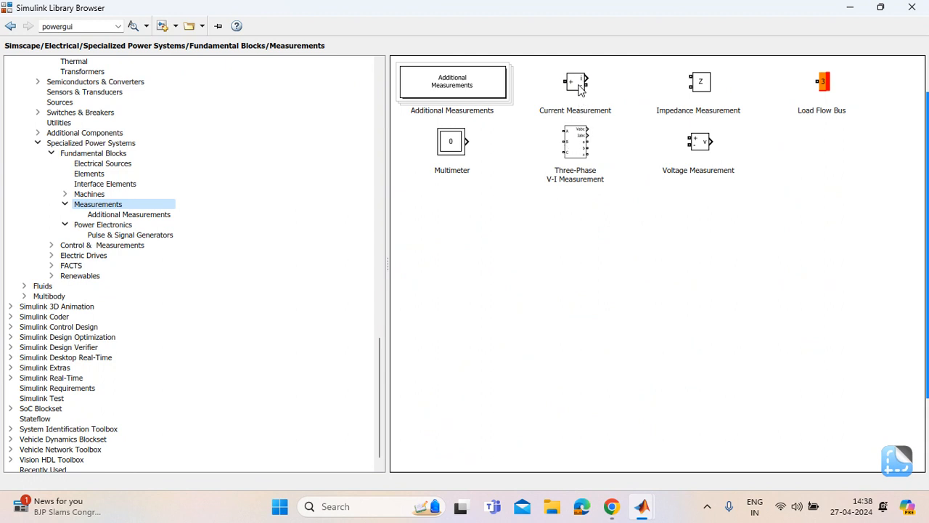
right_click(580, 87)
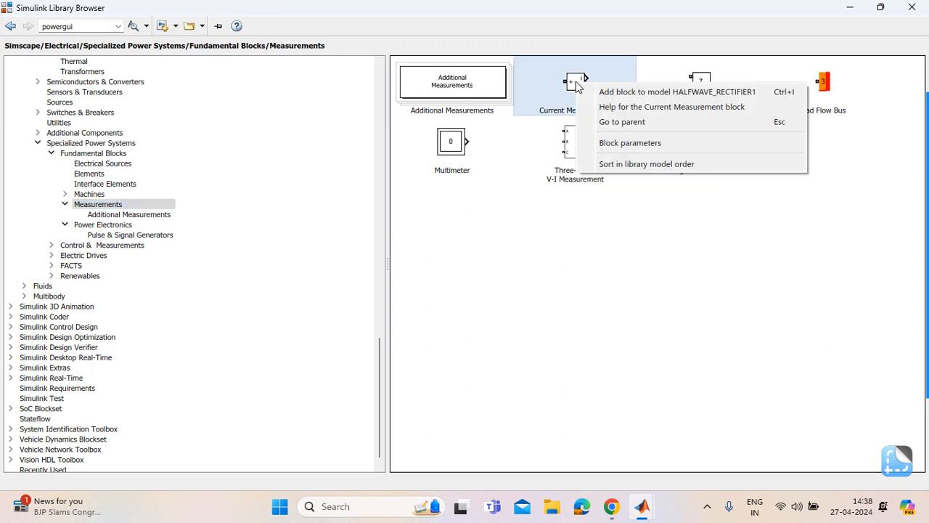
click(606, 93)
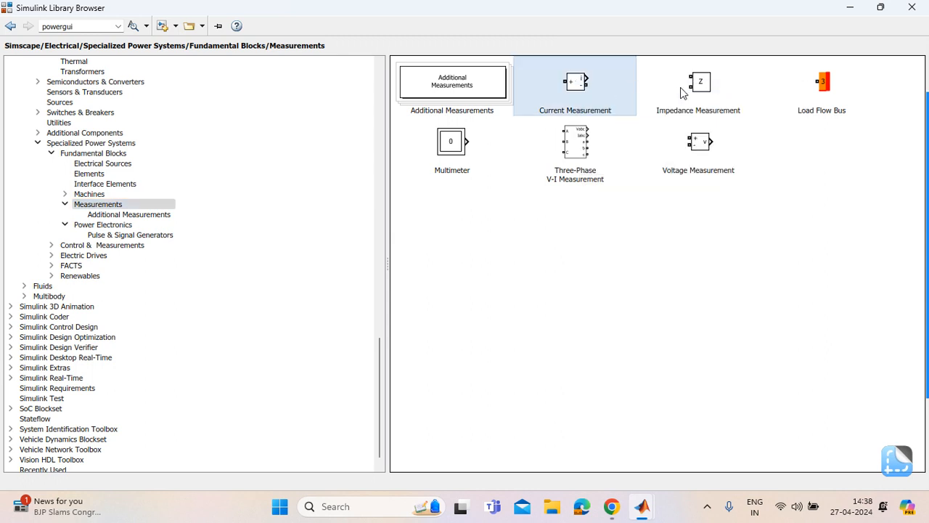
click(692, 231)
right_click(695, 139)
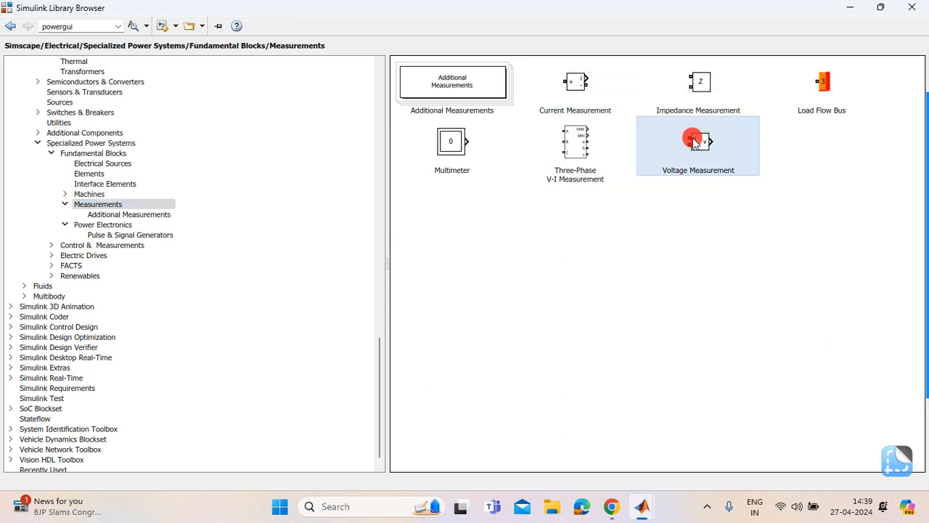
click(703, 150)
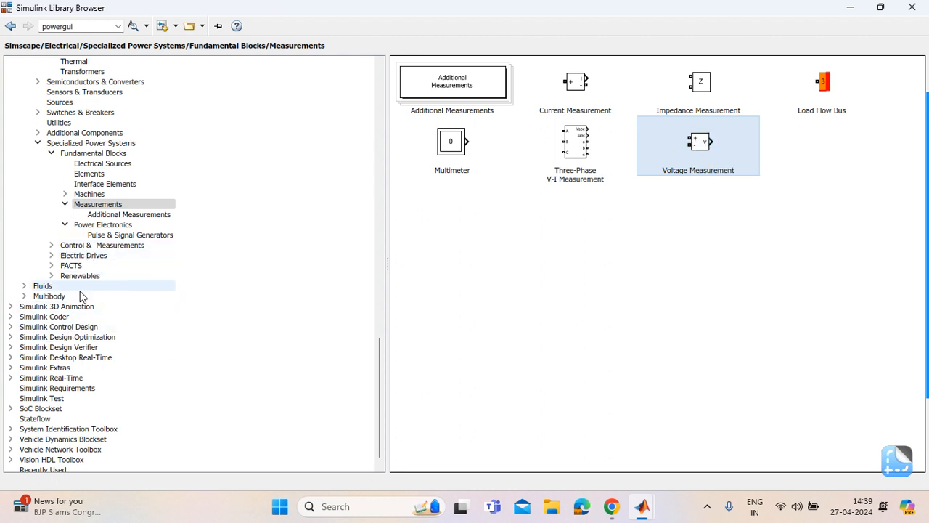
Add a Diode block from the Power Electronics library to the HALFWAVE_RECTIFIER1 model
click(122, 226)
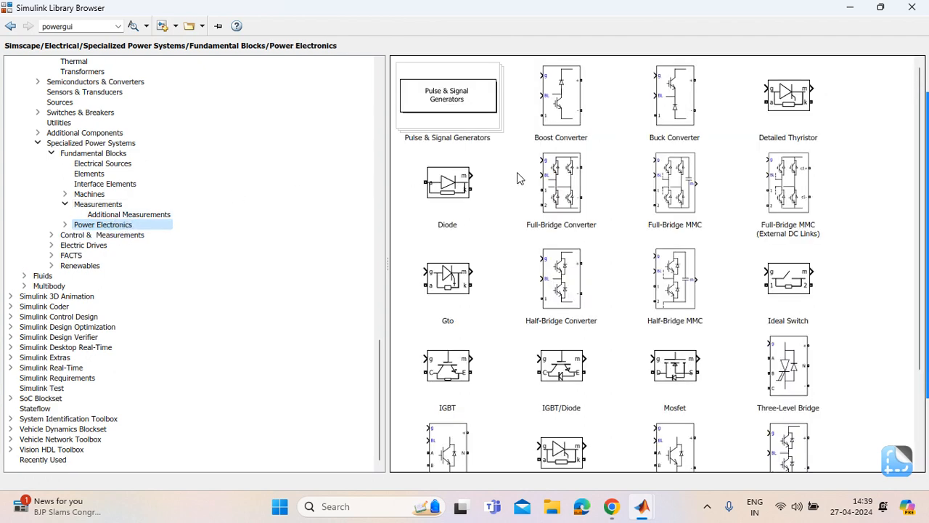
scroll(616, 214, down, 3)
scroll(447, 150, up, 1)
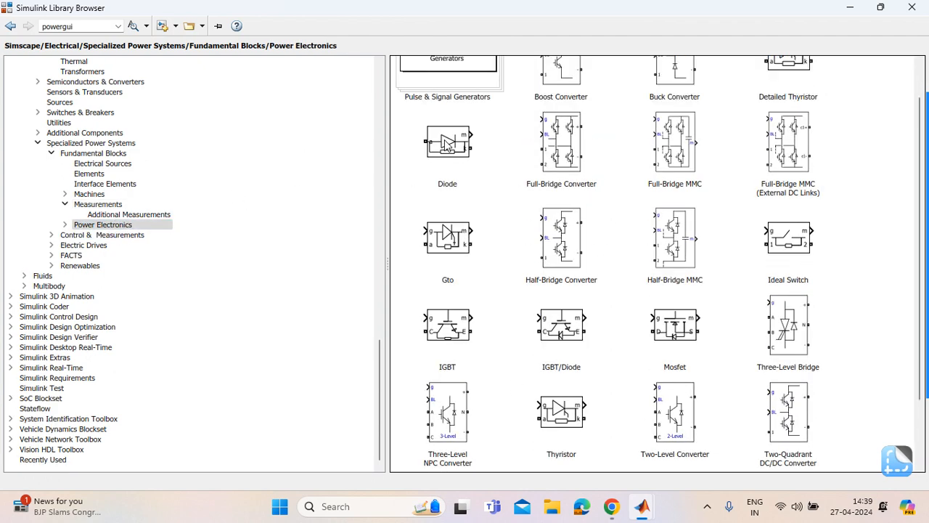
right_click(442, 148)
click(474, 156)
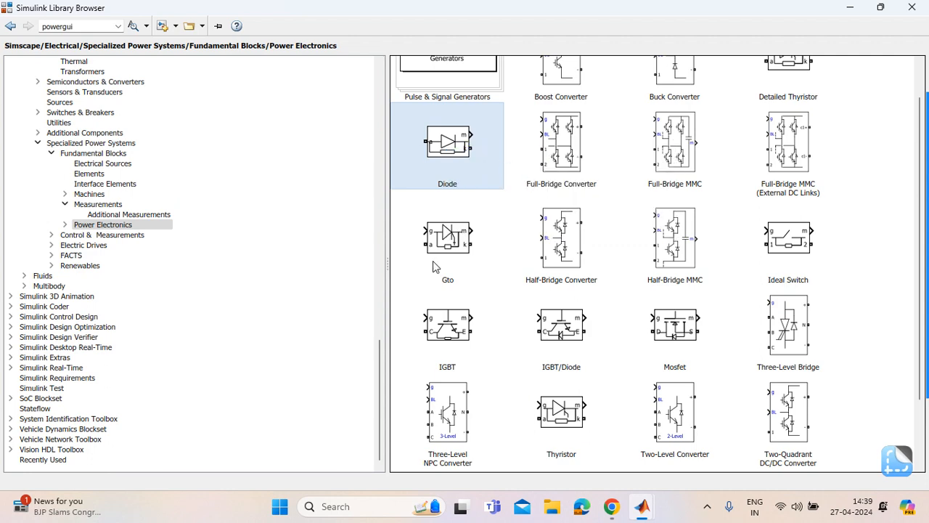
Return to the model in a maximized window and spread the stacked new blocks apart on the empty canvas beside the existing circuit
click(847, 8)
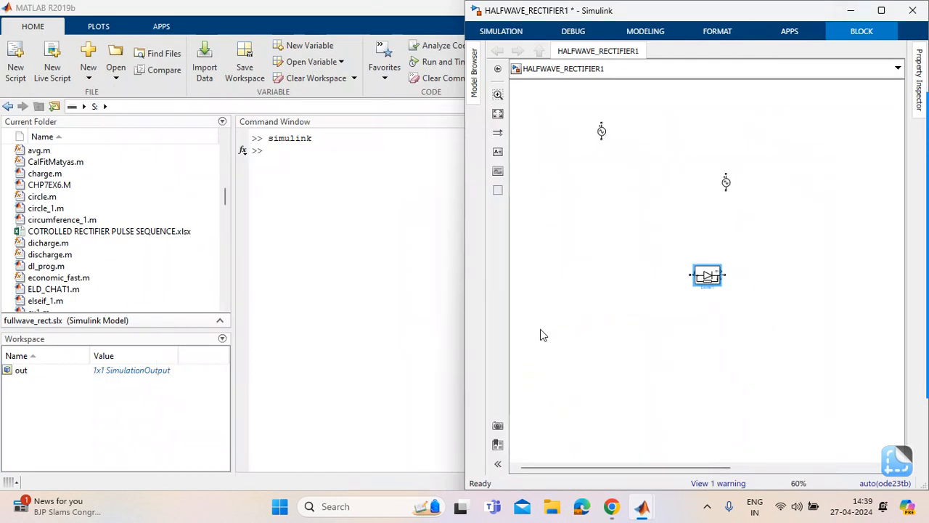
click(881, 10)
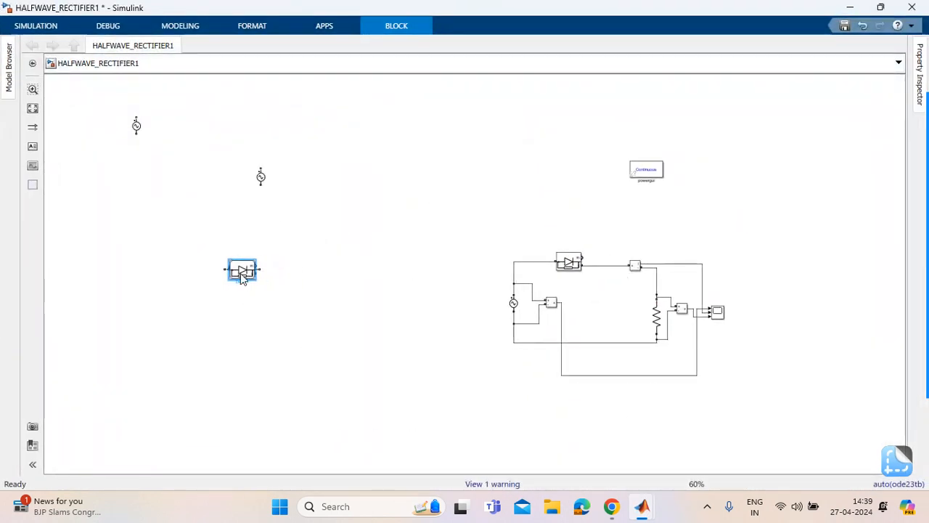
drag(242, 273, 350, 174)
drag(244, 271, 181, 222)
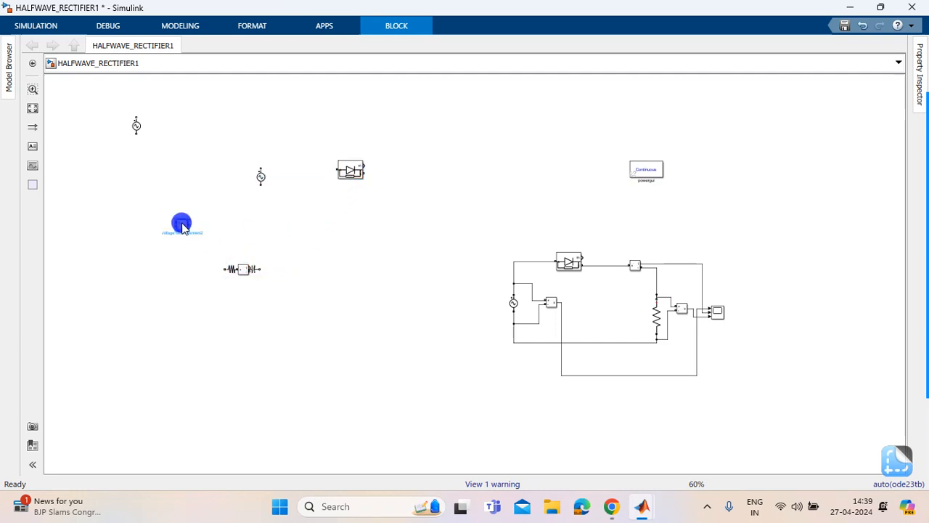
drag(245, 270, 321, 283)
drag(260, 176, 102, 234)
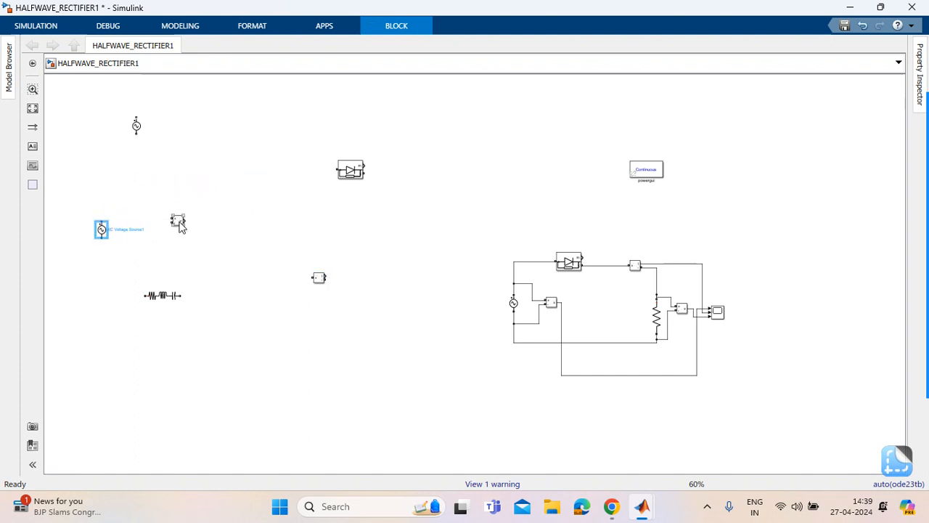
drag(180, 225, 369, 230)
Place the Diode and Current Measurement in a row above the lower AC Voltage Source, and wire the source, diode and measurement in series
drag(350, 170, 156, 196)
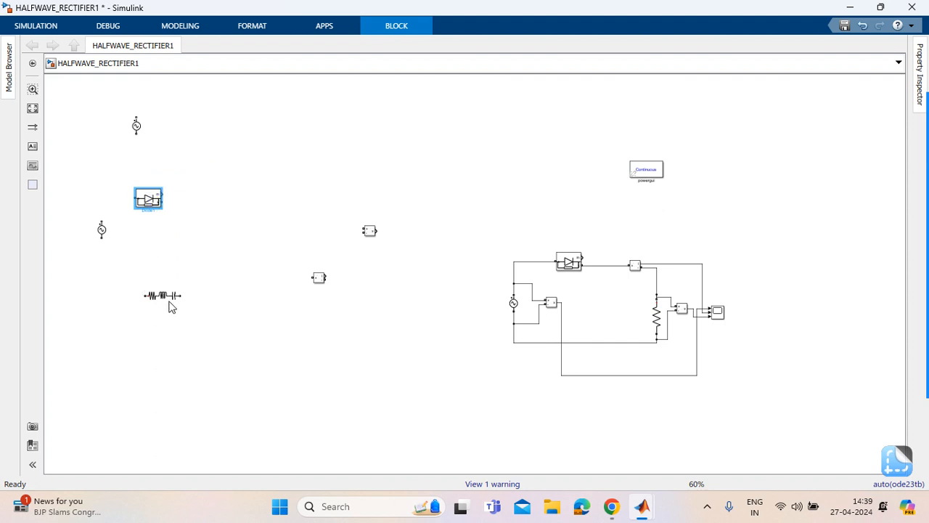
drag(372, 238, 231, 222)
click(317, 277)
drag(318, 277, 187, 203)
click(169, 203)
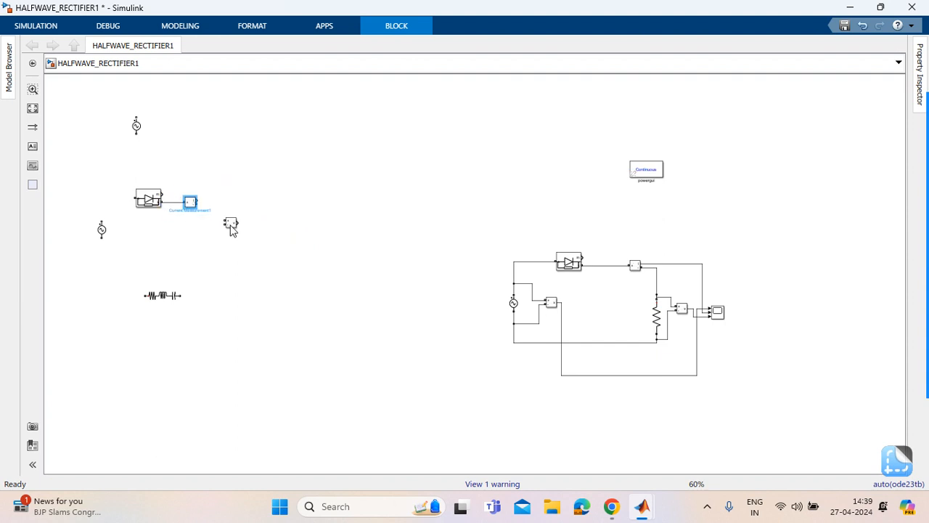
drag(235, 227, 242, 245)
mouse_move(101, 219)
mouse_down()
mouse_move(112, 191)
mouse_move(133, 191)
mouse_move(126, 184)
mouse_move(132, 195)
mouse_up()
Set the new Series RLC Branch to branch type R with a resistance of 20 ohms
drag(164, 296, 158, 312)
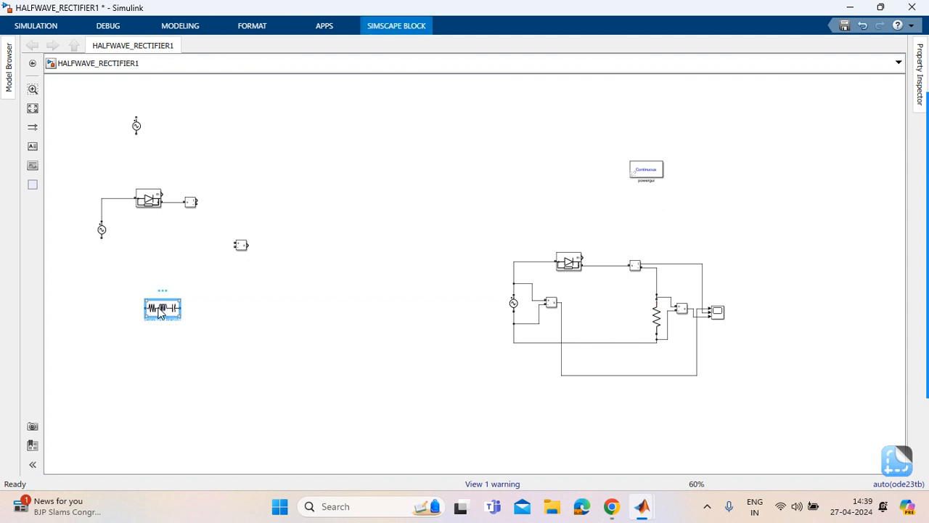
double_click(159, 313)
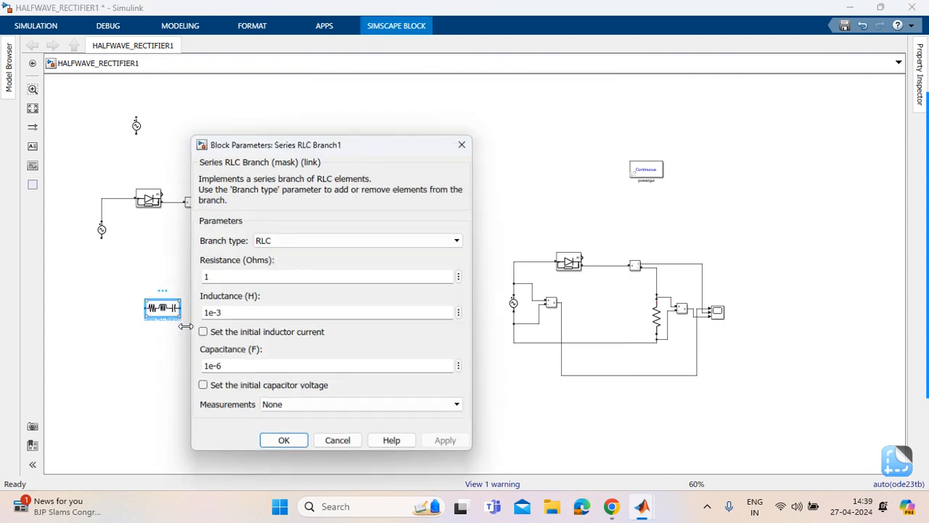
click(328, 240)
click(311, 266)
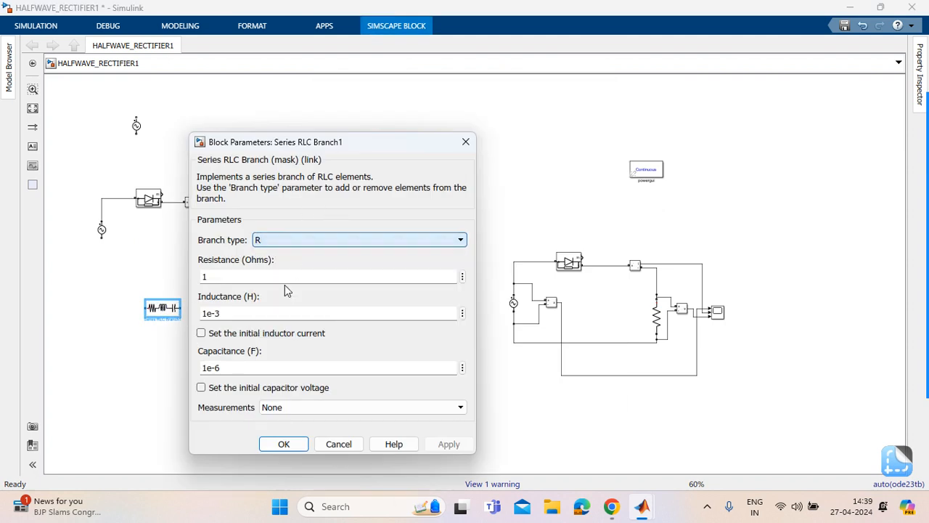
double_click(249, 277)
text(2)
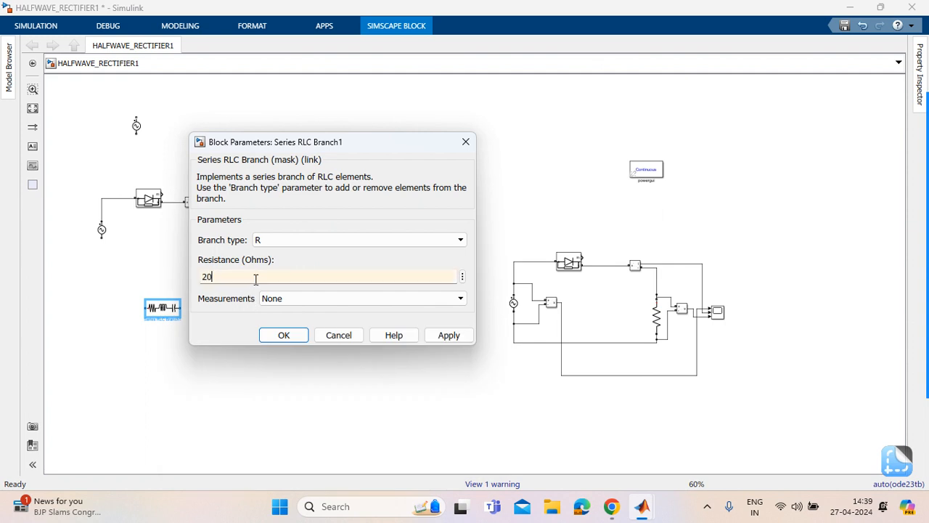
text(0)
click(276, 333)
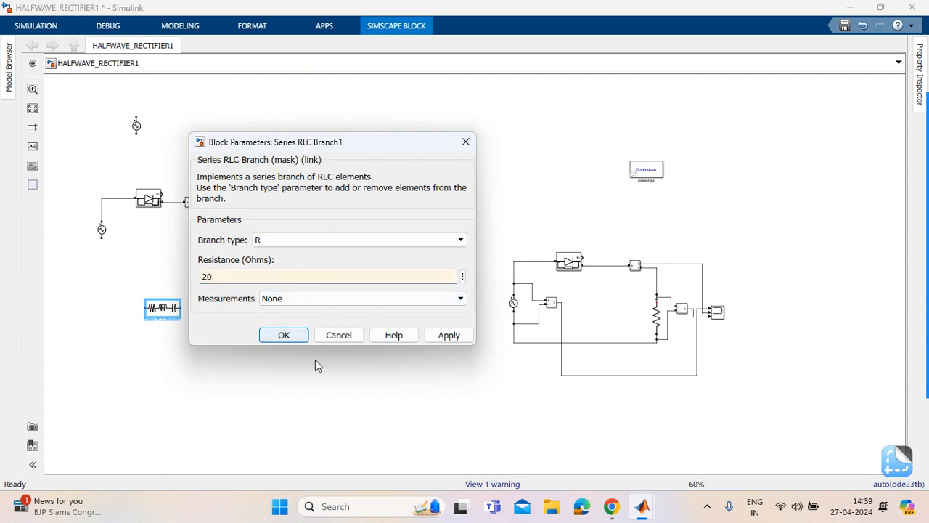
click(284, 336)
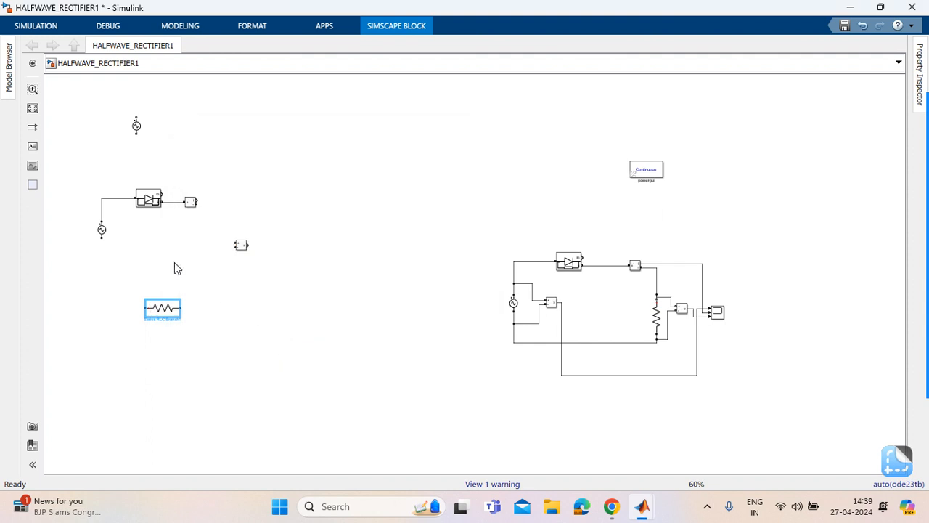
Stand the resistor upright beyond the Current Measurement and wire it between that block's output and the AC source's free terminal
drag(166, 307, 315, 242)
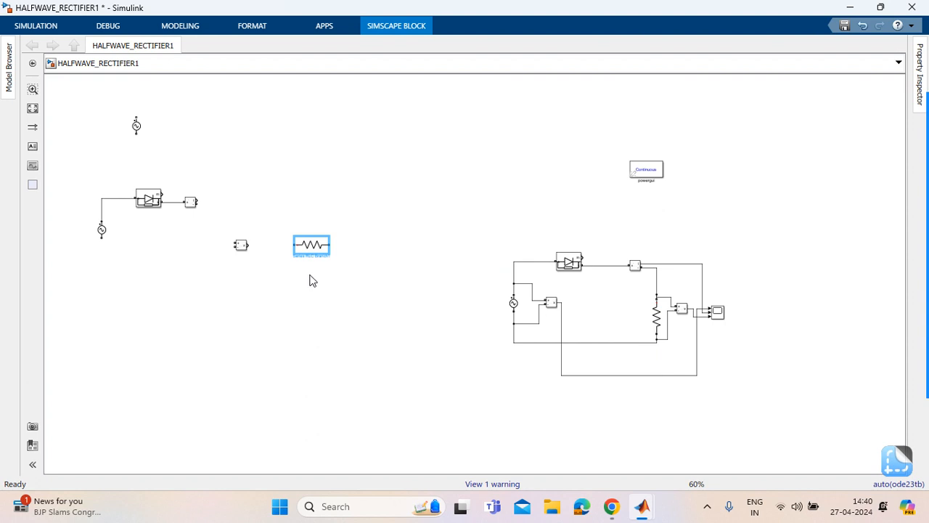
key(ctrl+r)
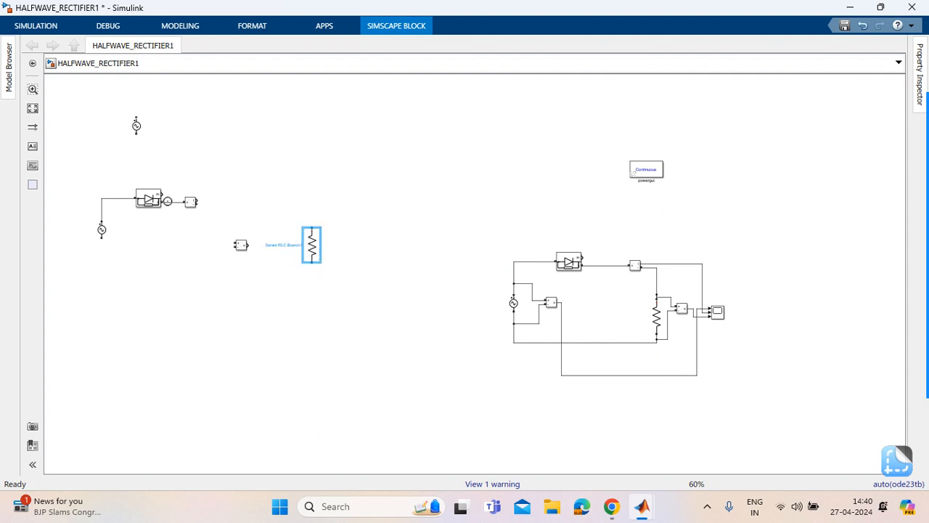
mouse_move(196, 206)
mouse_down()
mouse_move(266, 199)
mouse_move(311, 228)
mouse_up()
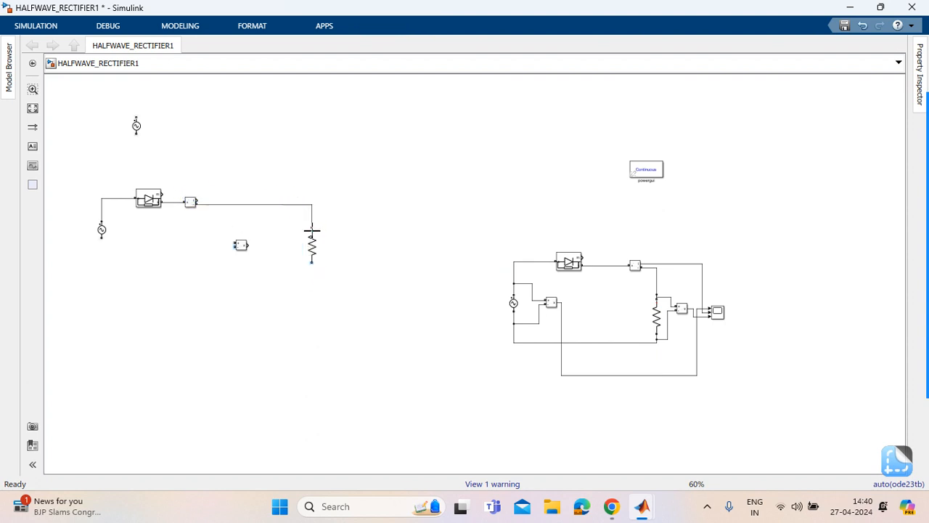
mouse_move(311, 264)
mouse_down()
mouse_move(126, 299)
mouse_move(93, 243)
mouse_move(102, 237)
mouse_up()
Move the unconnected Voltage Measurement beyond the resistor, duplicate it, and spread the two blocks apart
drag(244, 249, 372, 217)
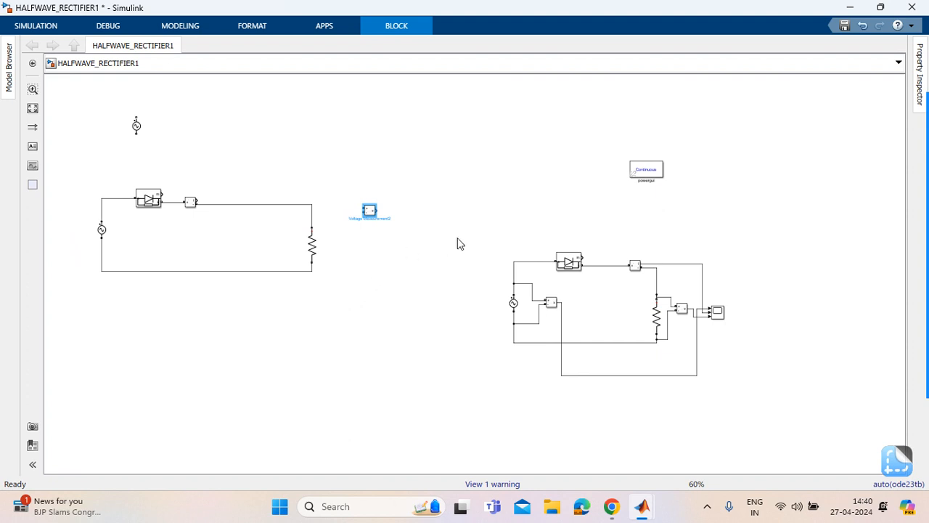
scroll(390, 251, up, 3)
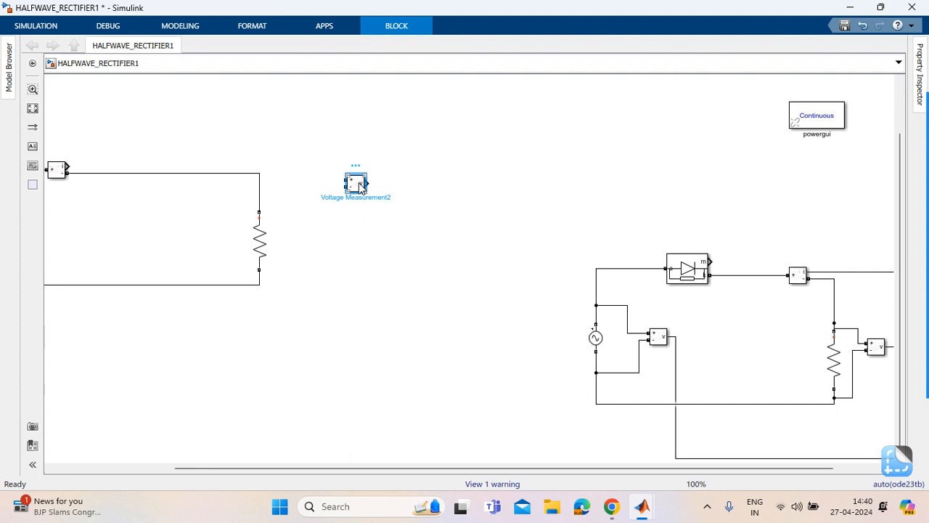
drag(357, 185, 366, 263)
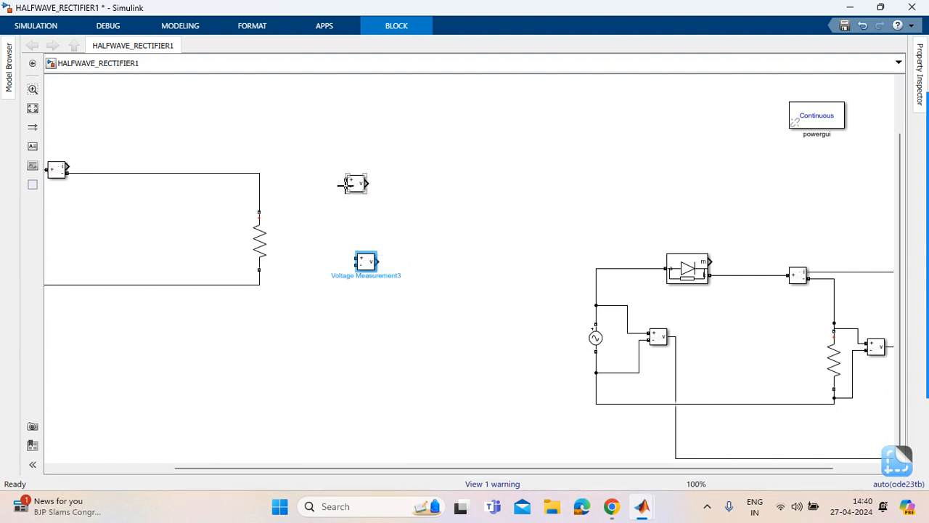
drag(347, 186, 289, 152)
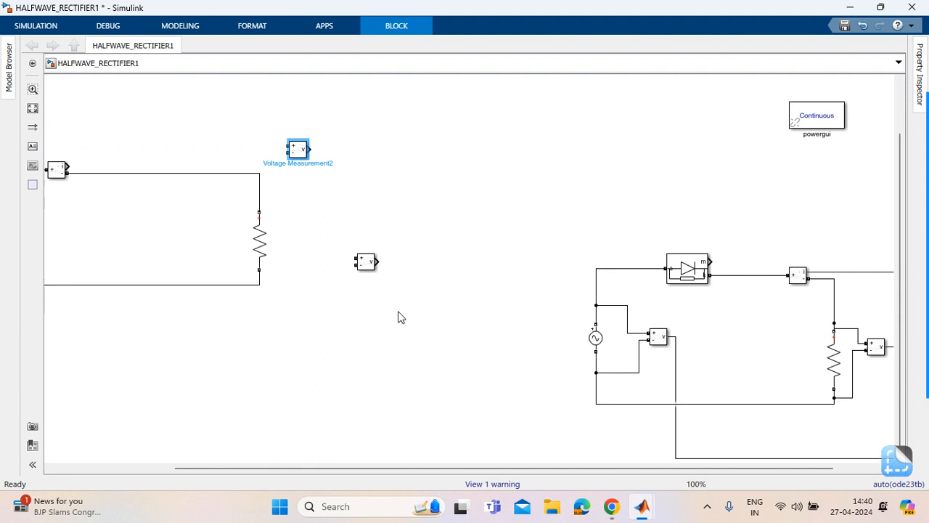
click(366, 266)
drag(368, 266, 382, 264)
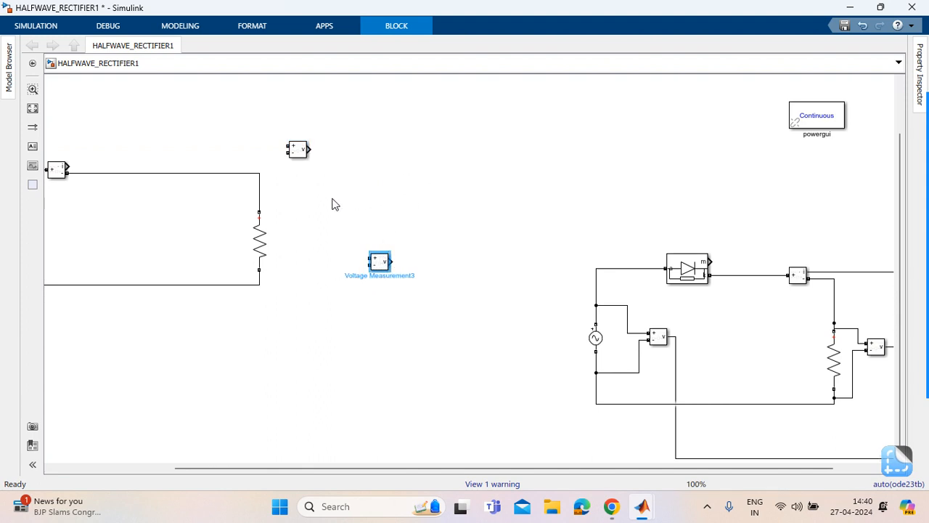
click(304, 153)
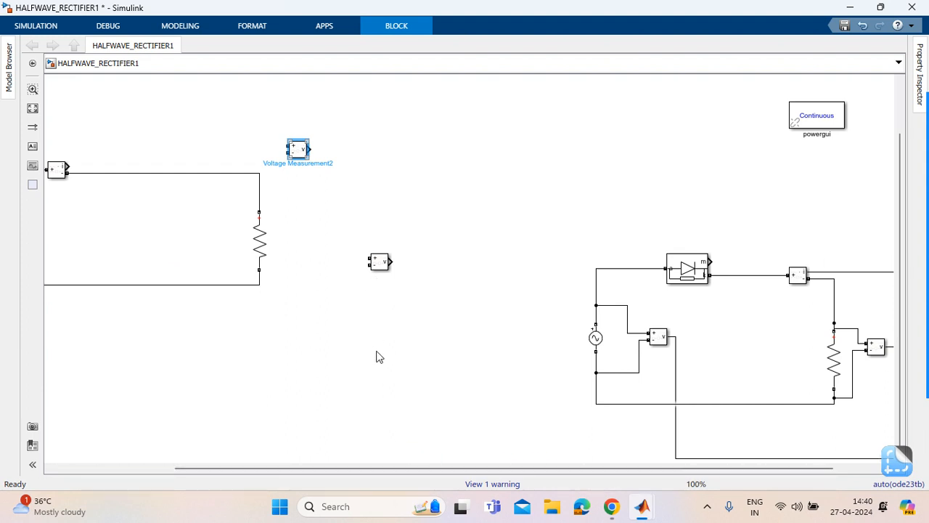
drag(404, 470, 407, 450)
click(66, 470)
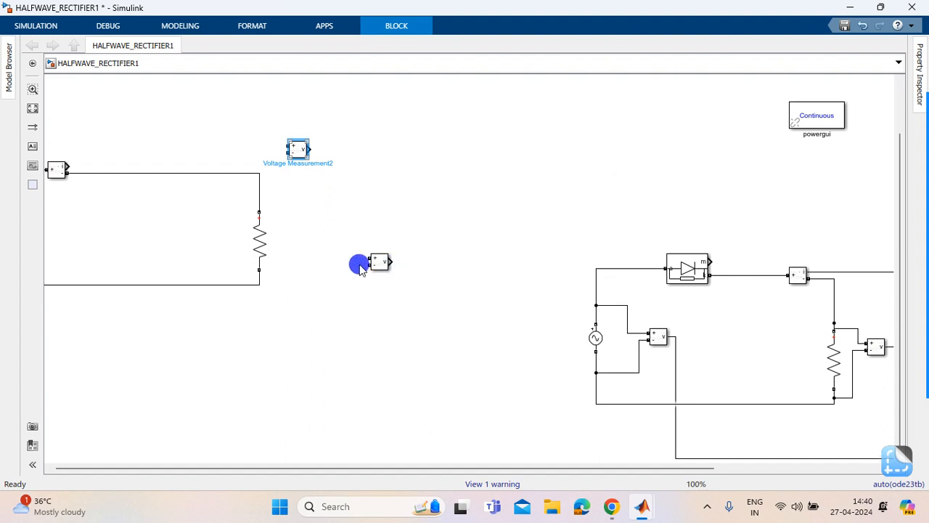
drag(336, 469, 235, 444)
drag(385, 261, 148, 235)
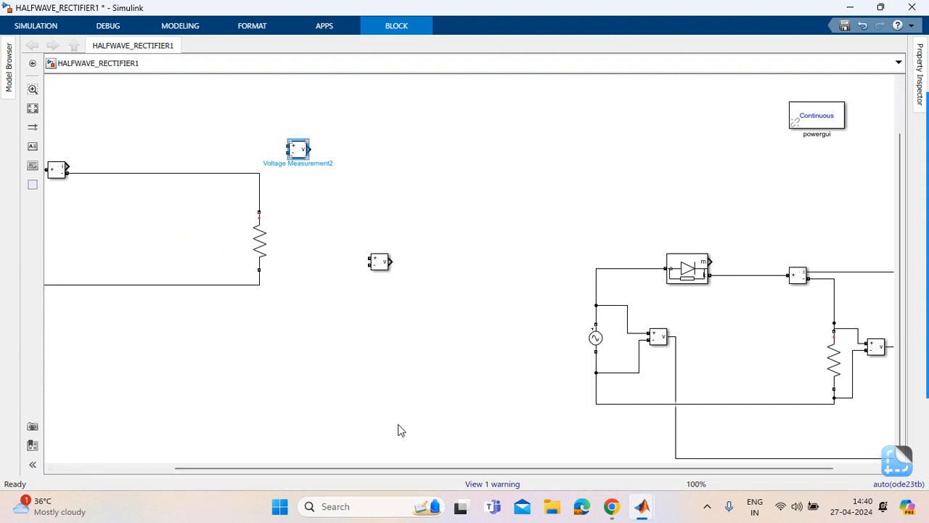
drag(383, 469, 212, 469)
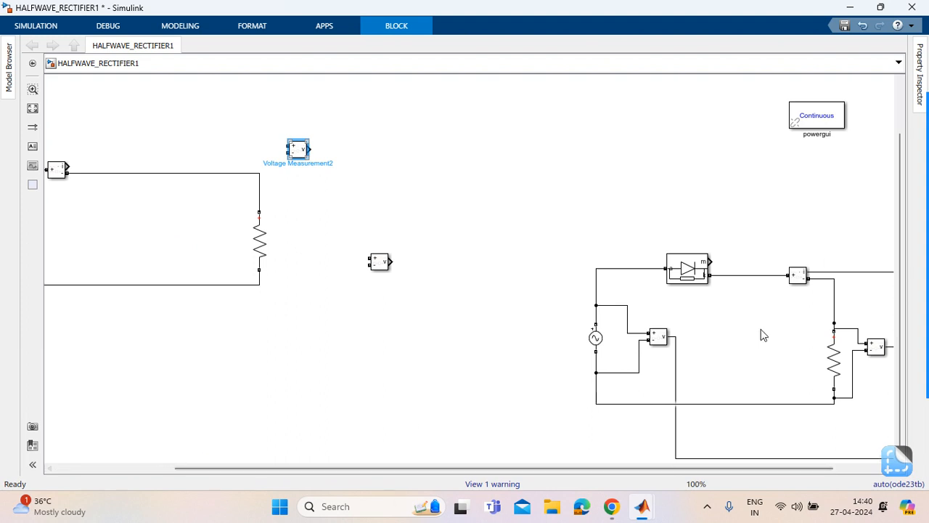
drag(316, 162, 321, 197)
drag(304, 145, 306, 145)
right_click(305, 146)
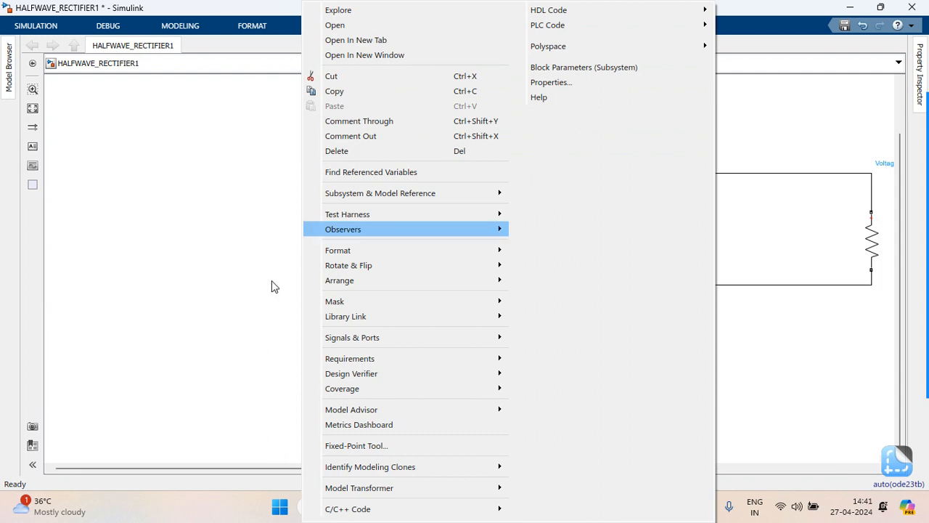
click(199, 227)
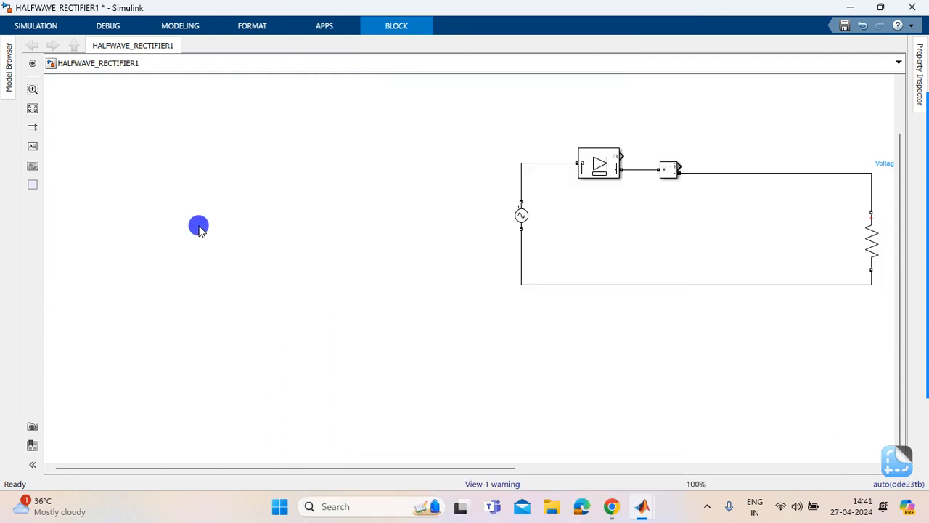
click(804, 295)
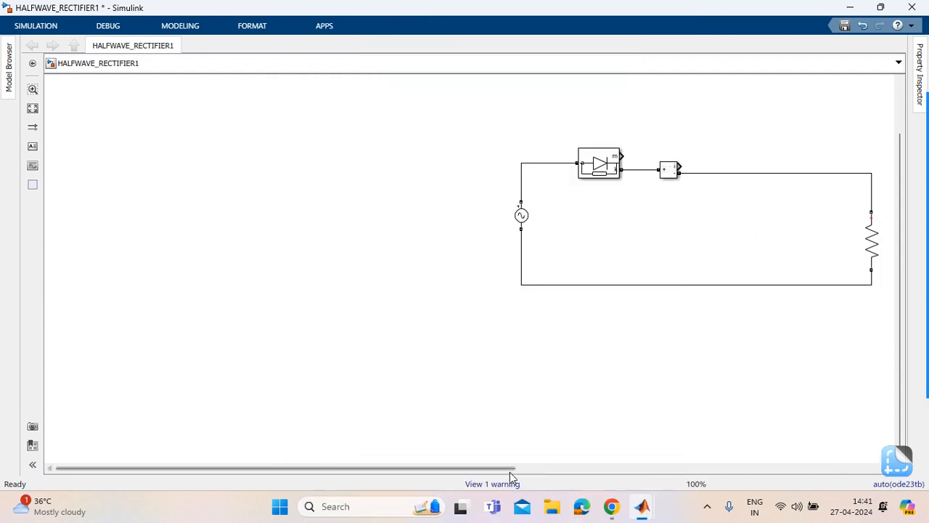
Place one Voltage Measurement beside the resistor and the other beside the AC source, wiring the latter across the source
drag(494, 471, 606, 472)
drag(726, 149, 728, 244)
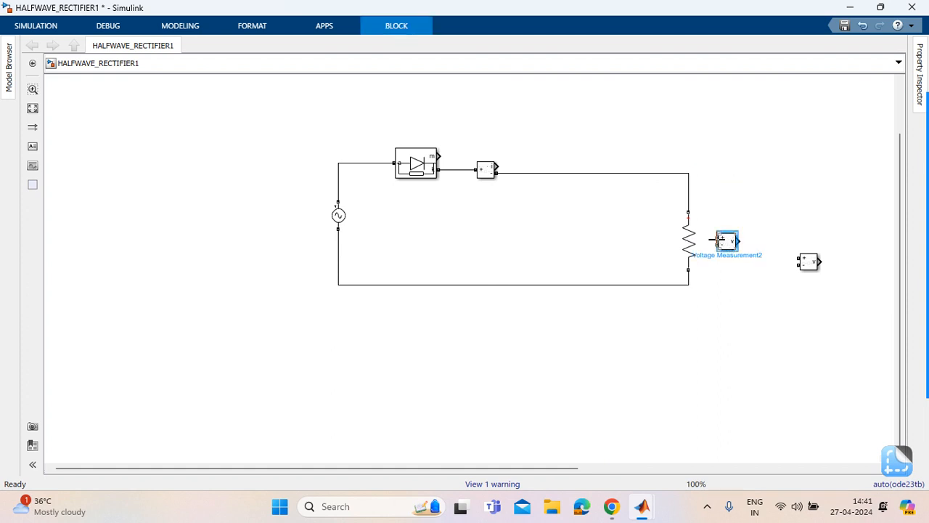
mouse_move(807, 262)
mouse_down()
mouse_move(490, 228)
mouse_move(419, 232)
mouse_move(322, 170)
mouse_up()
drag(409, 239, 338, 265)
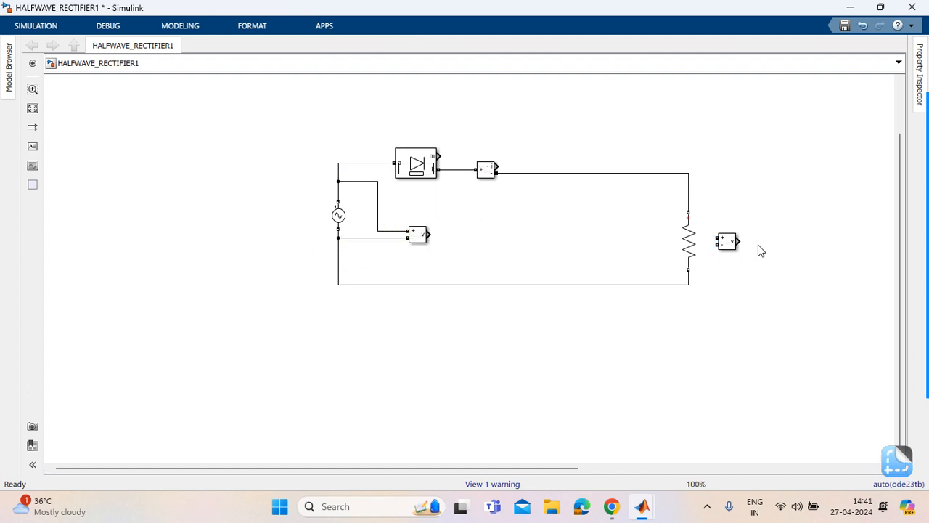
Wire the load Voltage Measurement's positive terminal to the line above the resistor and try to connect its negative terminal below it
drag(716, 240, 678, 178)
drag(717, 244, 687, 270)
click(703, 271)
click(697, 269)
click(693, 269)
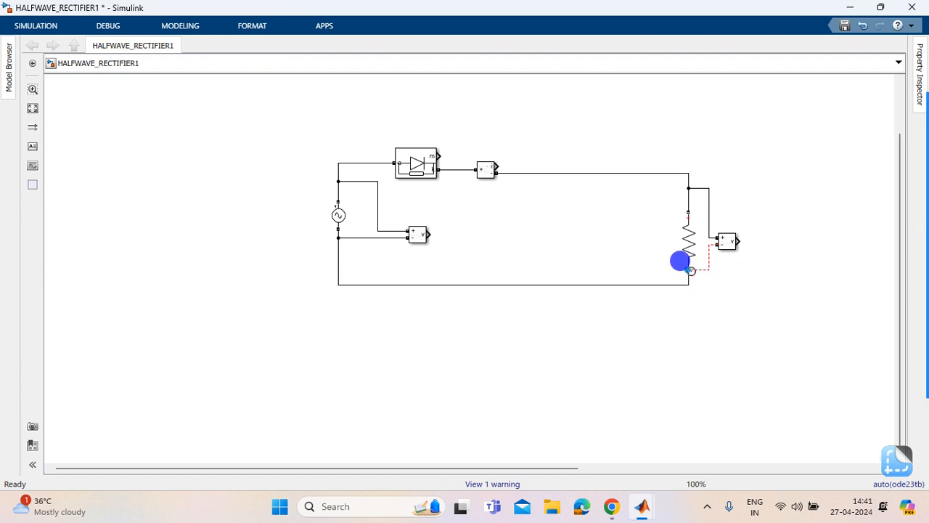
drag(703, 276, 730, 249)
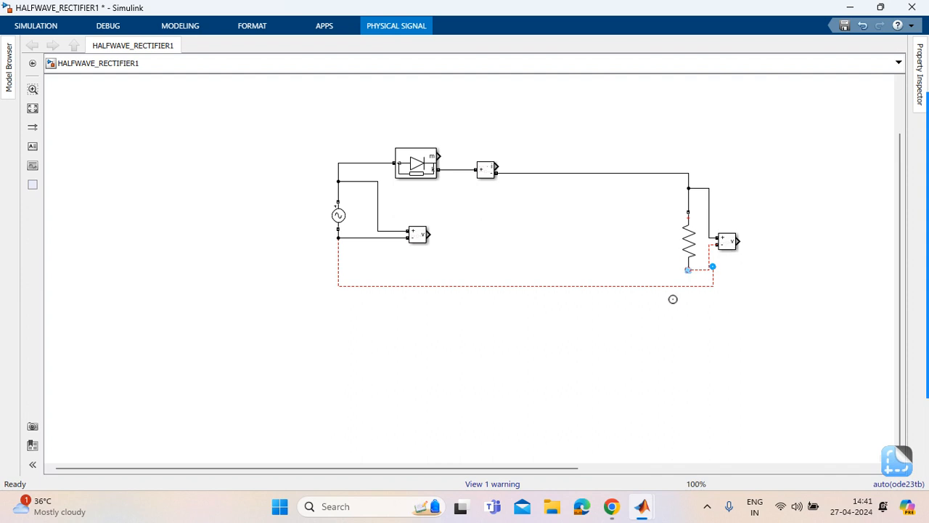
Delete the misrouted wires below the resistor and reconnect its lower end to the AC source and the load Voltage Measurement's negative terminal
click(706, 270)
key(Delete)
click(713, 284)
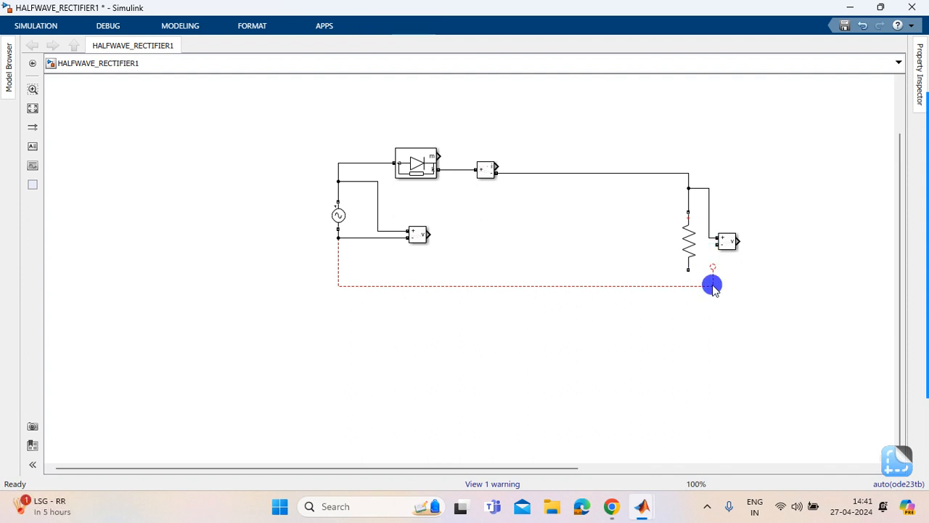
key(Delete)
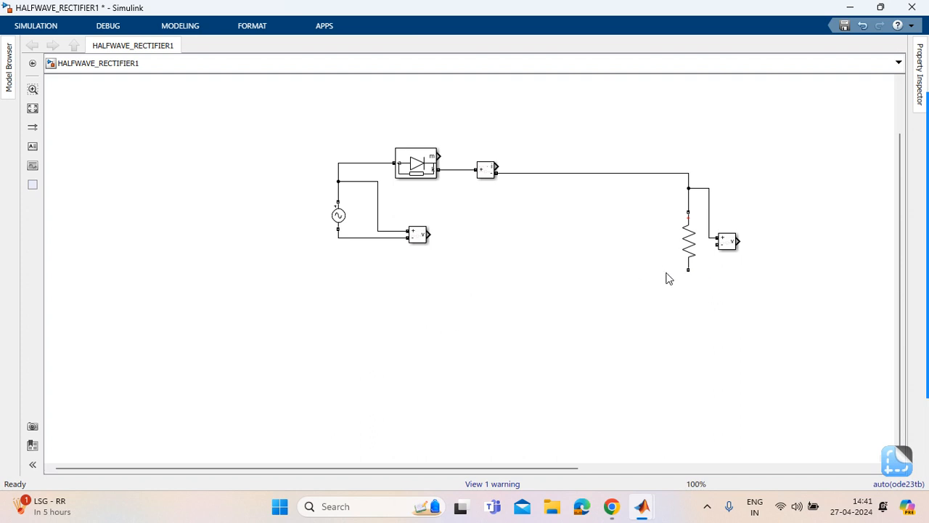
drag(687, 270, 338, 238)
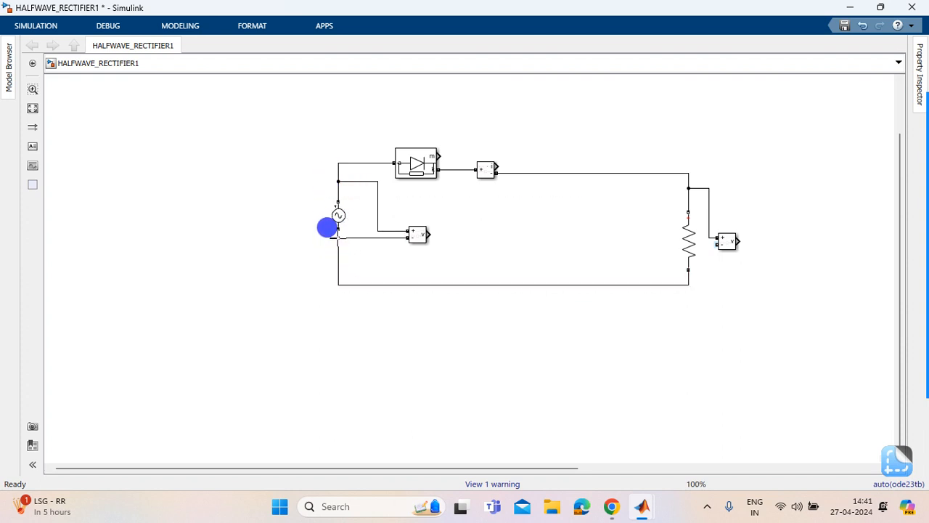
drag(717, 244, 686, 281)
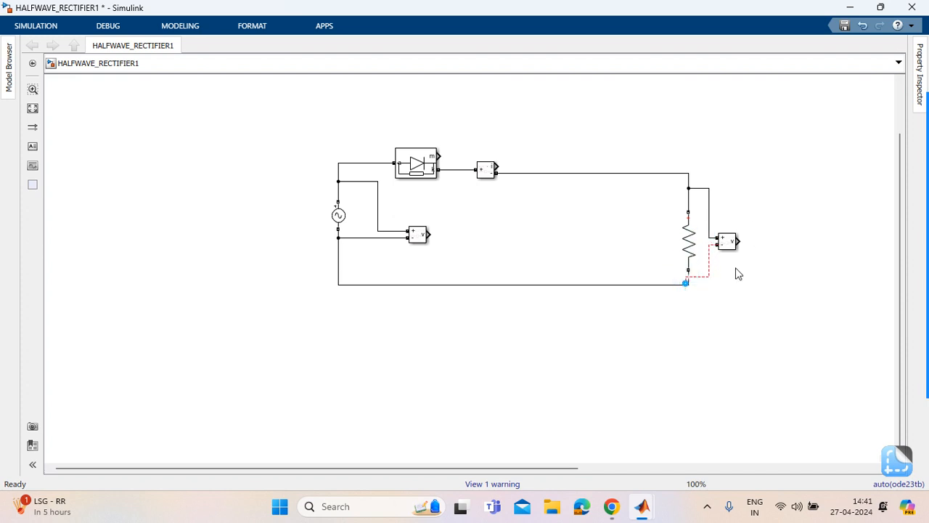
click(687, 282)
Add a Scope from the Simulink Sinks library to the model and place it beyond the load Voltage Measurement
mouse_move(645, 513)
click(734, 444)
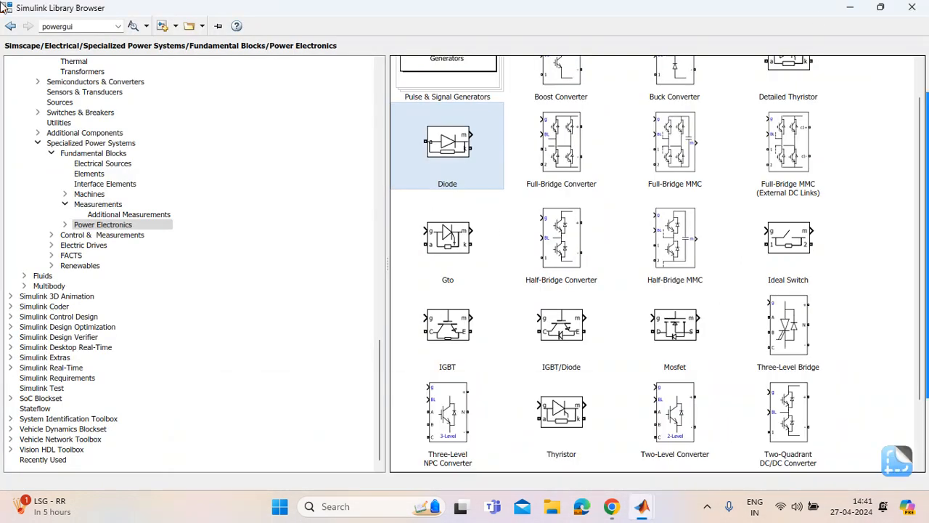
scroll(109, 245, up, 20)
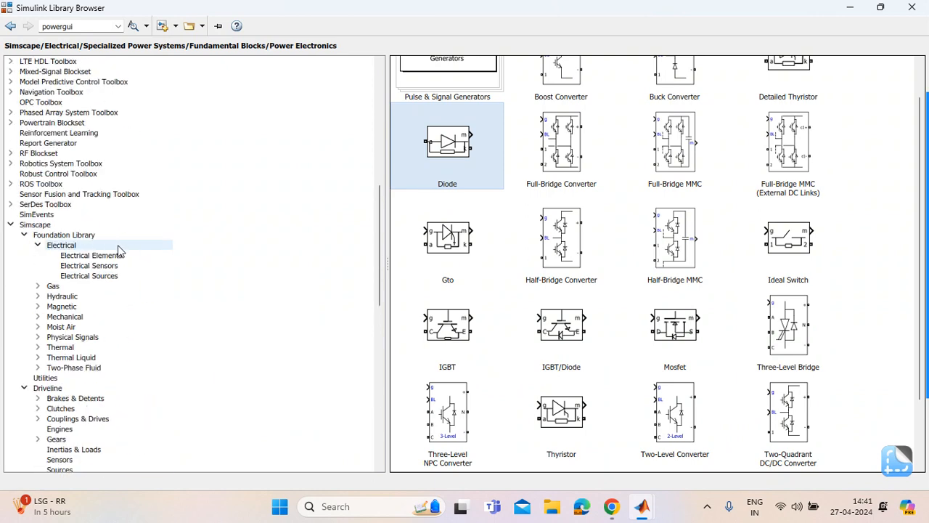
scroll(133, 243, up, 2)
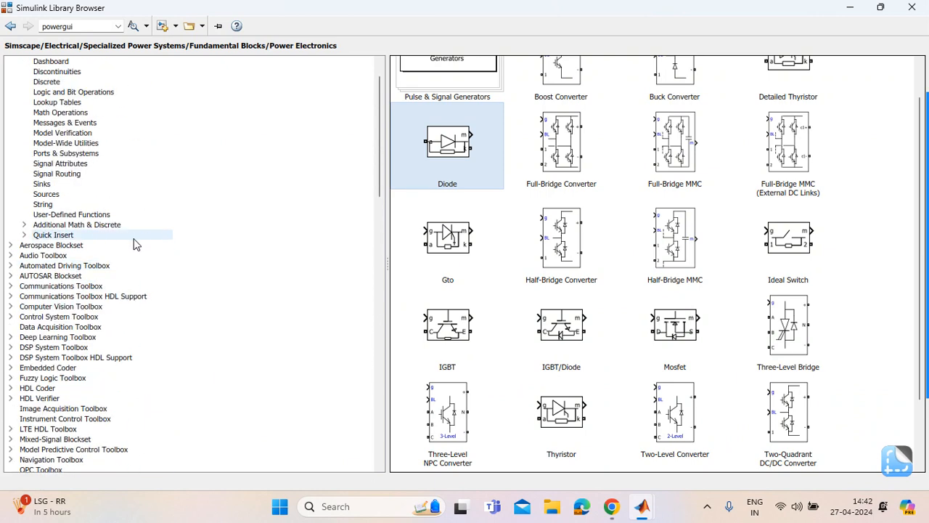
scroll(102, 176, up, 1)
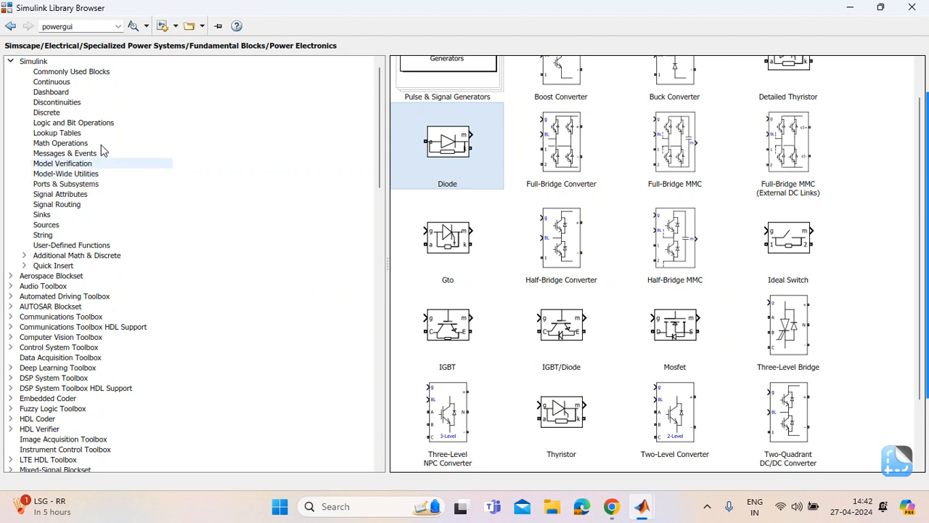
click(59, 216)
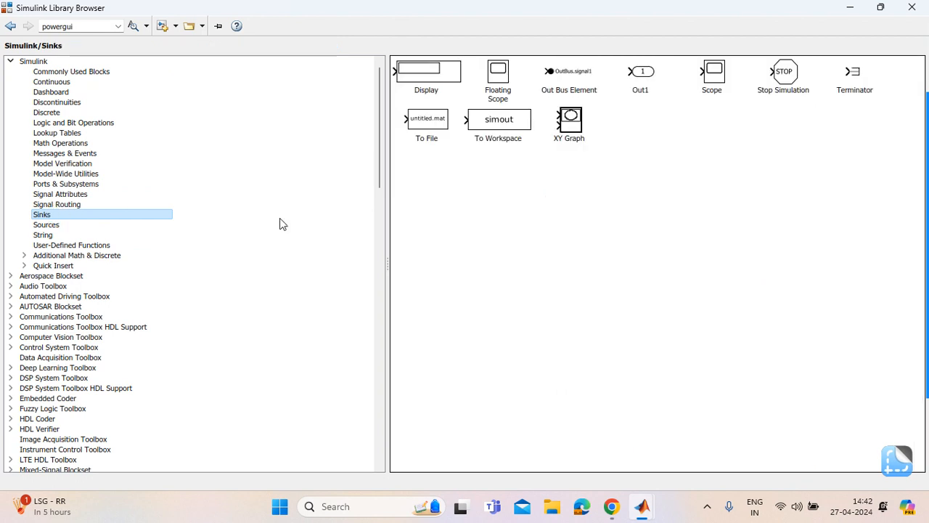
right_click(710, 76)
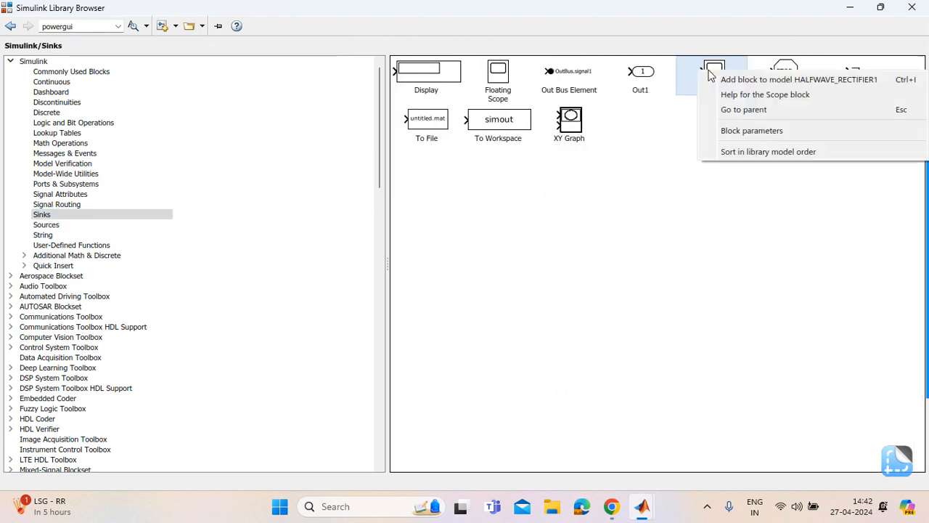
click(730, 77)
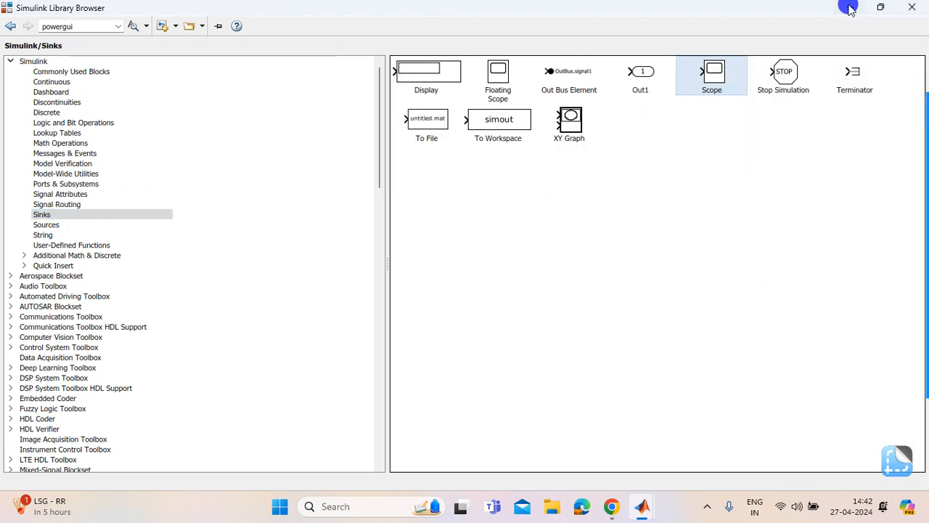
click(850, 7)
drag(476, 273, 791, 248)
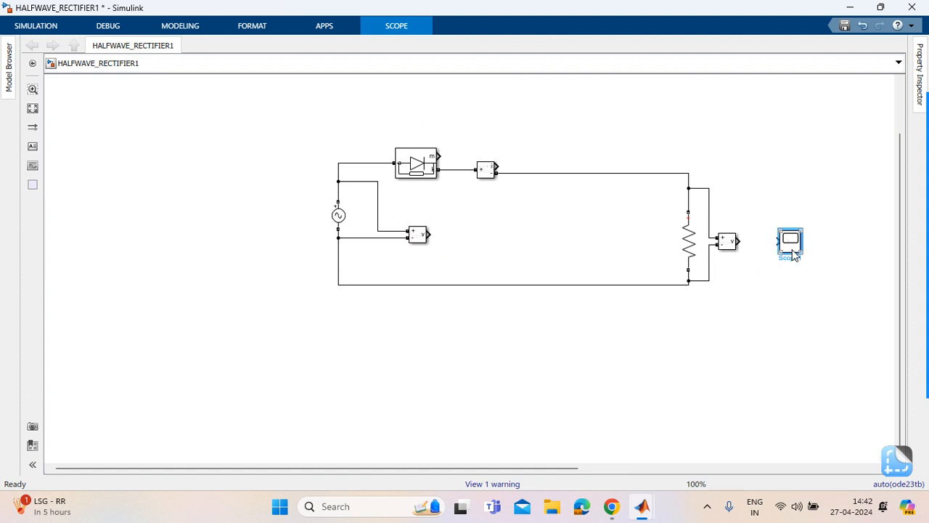
Set the new Scope's number of input ports to 3, apply the change and close the scope window
double_click(793, 249)
click(794, 247)
double_click(794, 247)
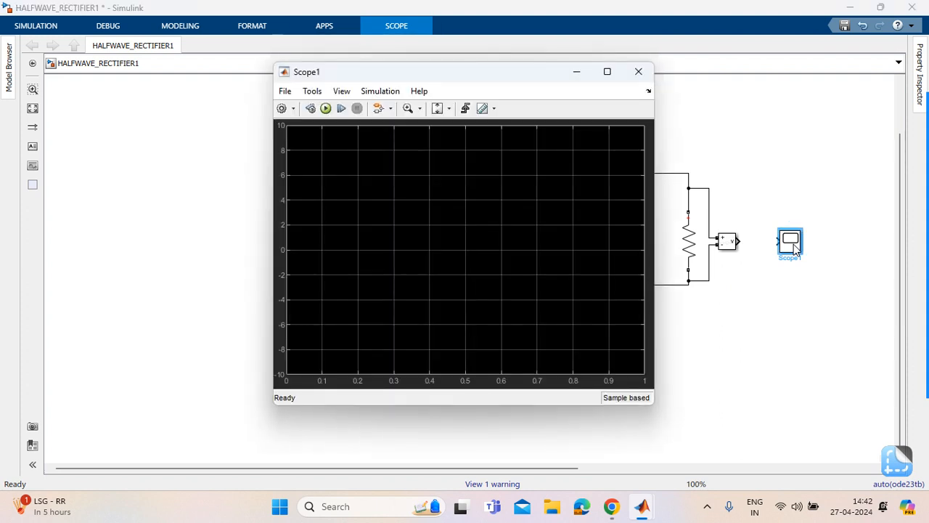
click(282, 108)
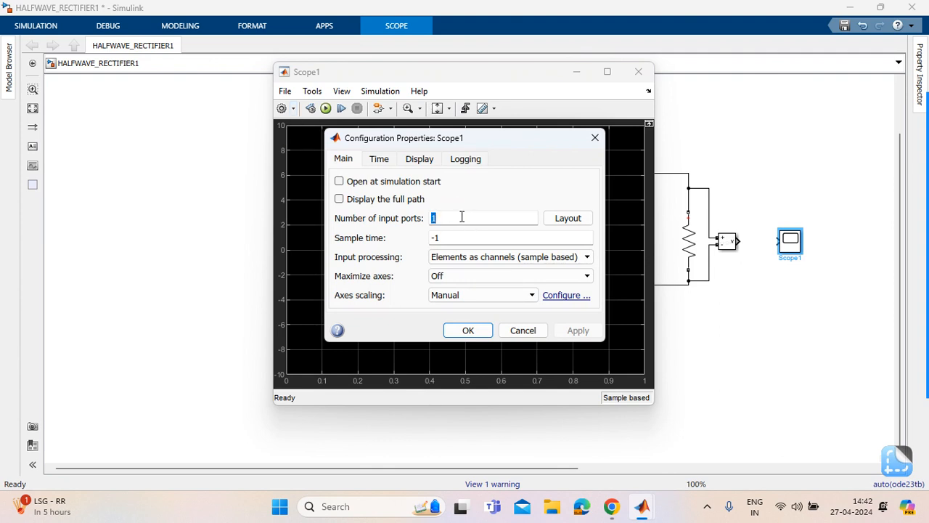
text(3)
click(468, 331)
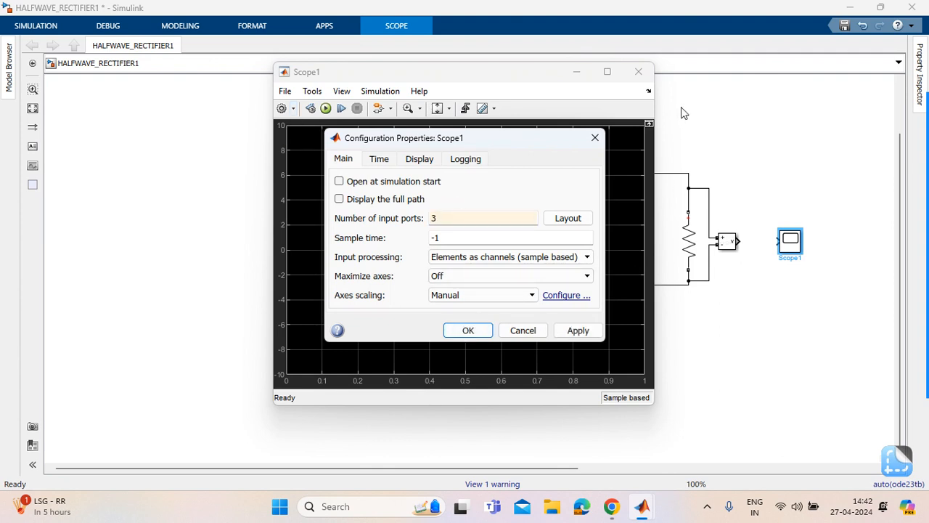
click(471, 331)
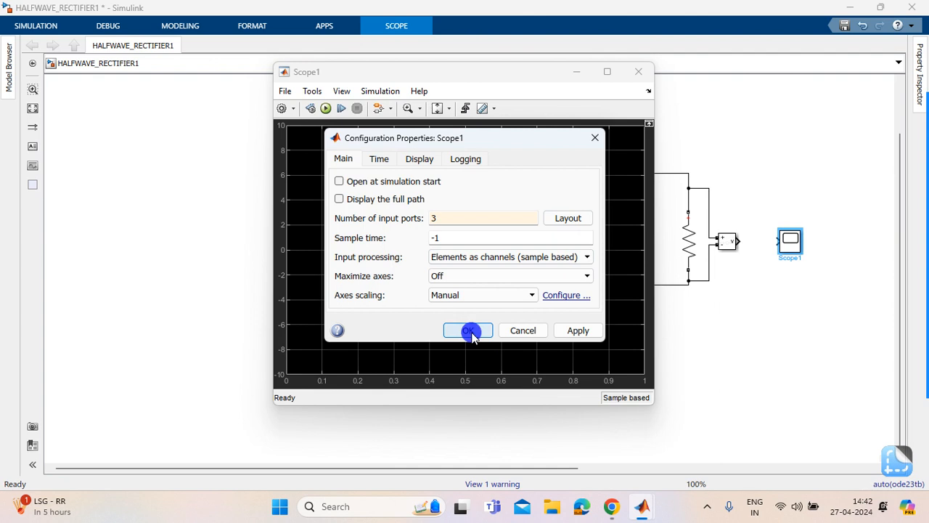
click(578, 330)
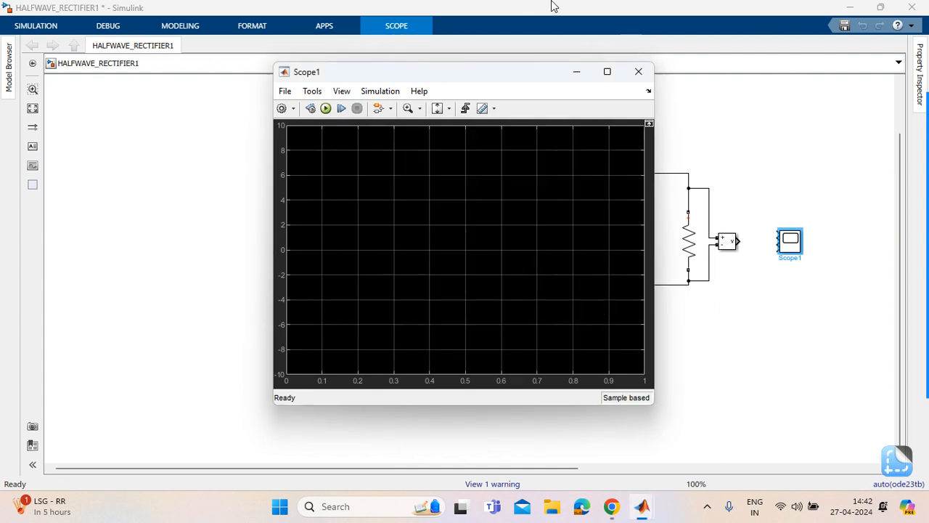
click(638, 73)
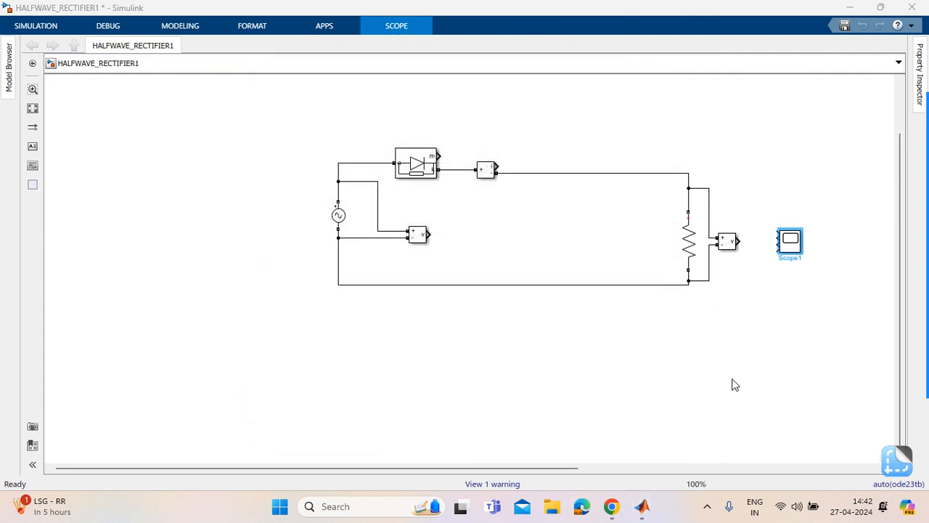
Wire the source voltage, current and load voltage measurement outputs to the Scope's first, second and third inputs respectively
double_click(795, 248)
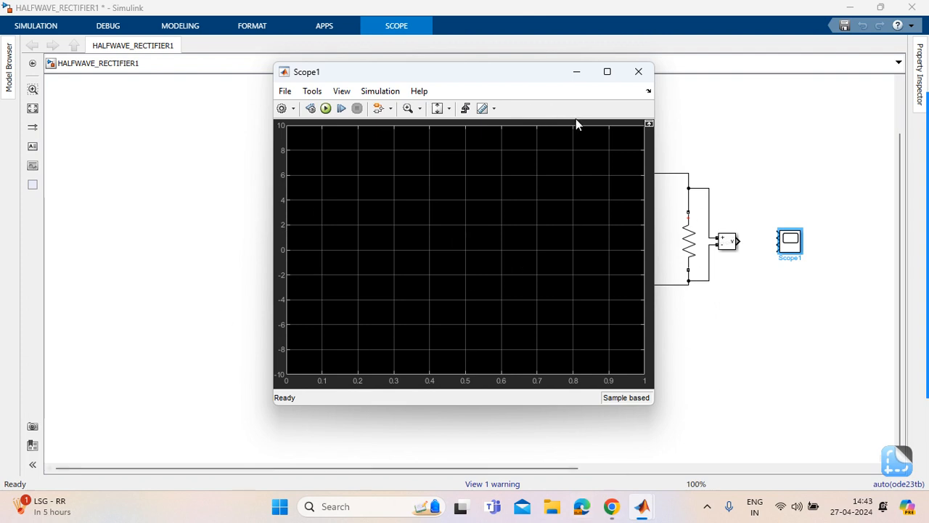
click(583, 74)
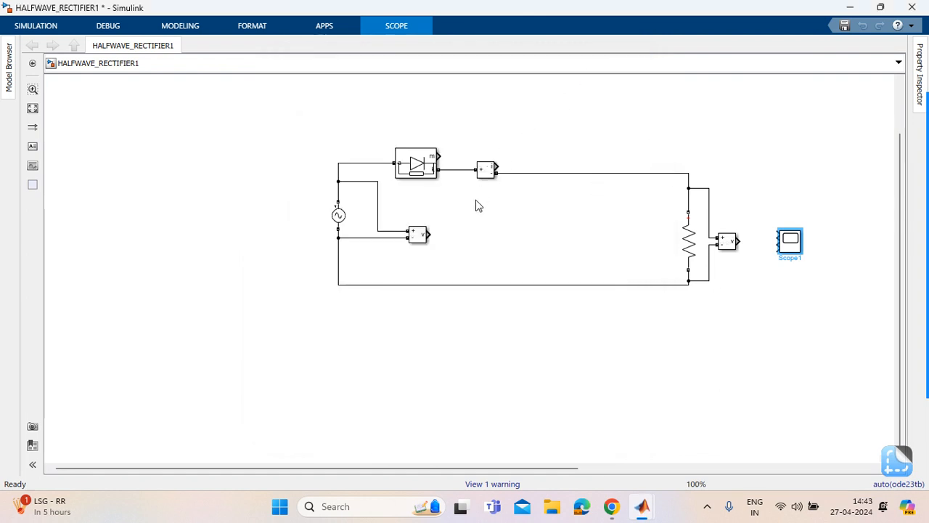
drag(429, 234, 772, 222)
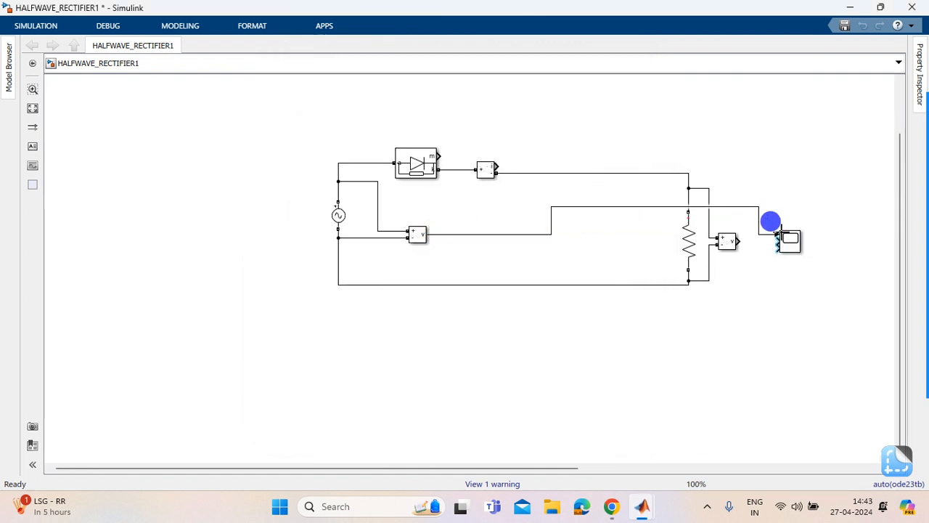
mouse_move(496, 169)
mouse_down()
mouse_move(490, 157)
mouse_move(690, 210)
mouse_move(762, 230)
mouse_move(769, 246)
mouse_move(730, 233)
mouse_move(777, 248)
mouse_up()
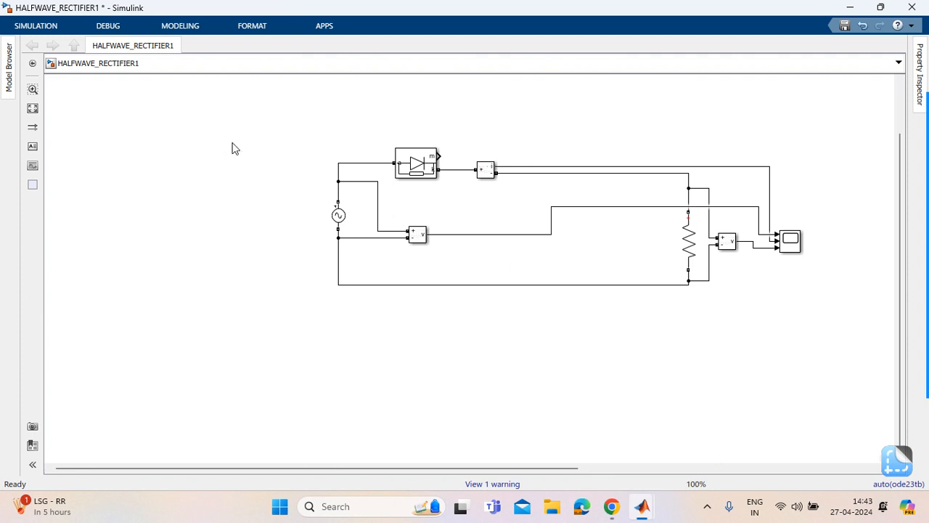
Search the Simulink library for the powergui block and return to the half-wave rectifier model
mouse_move(642, 512)
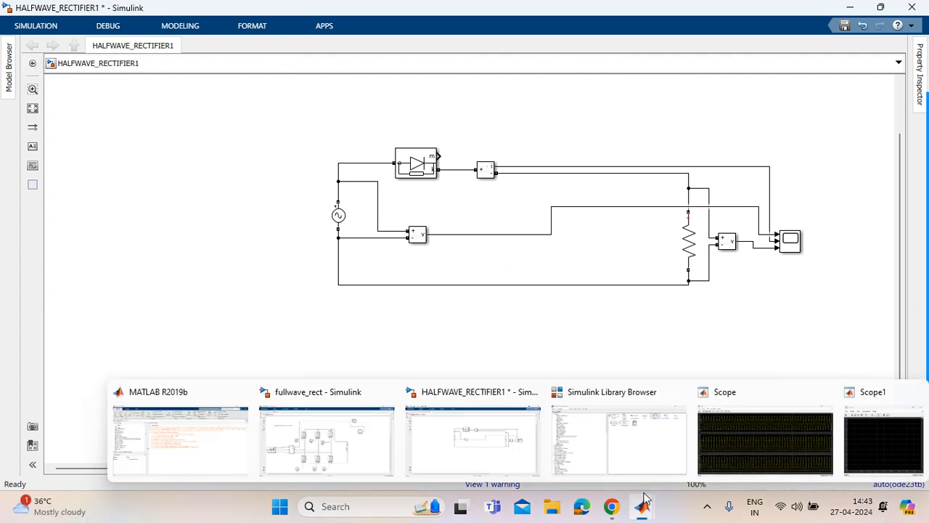
mouse_move(640, 454)
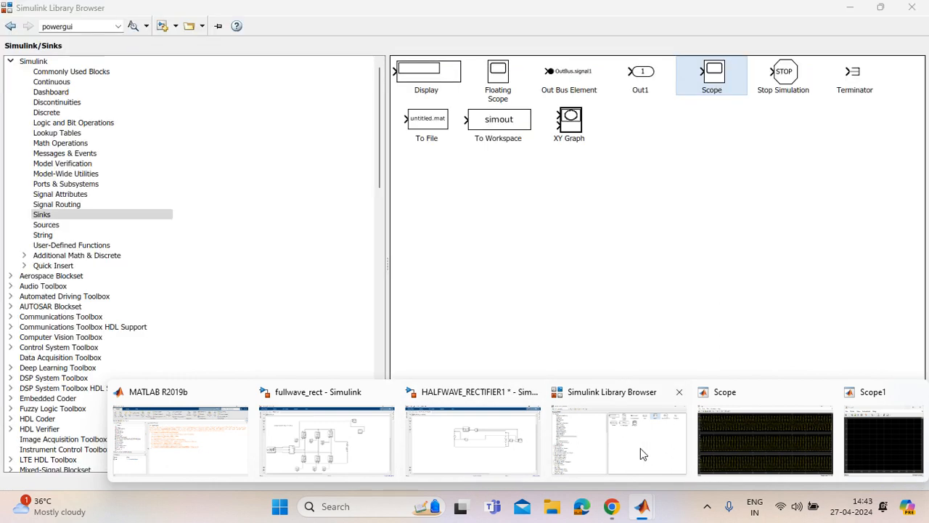
click(641, 453)
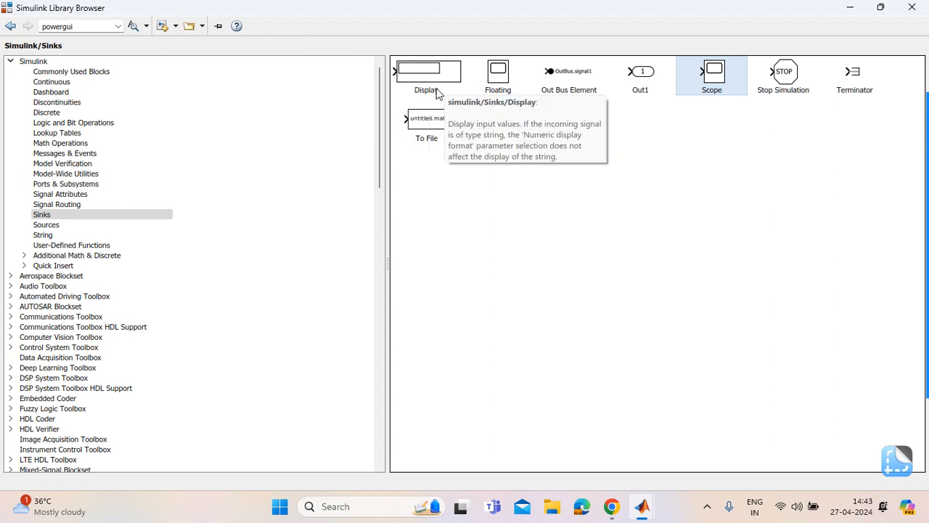
double_click(94, 27)
click(95, 28)
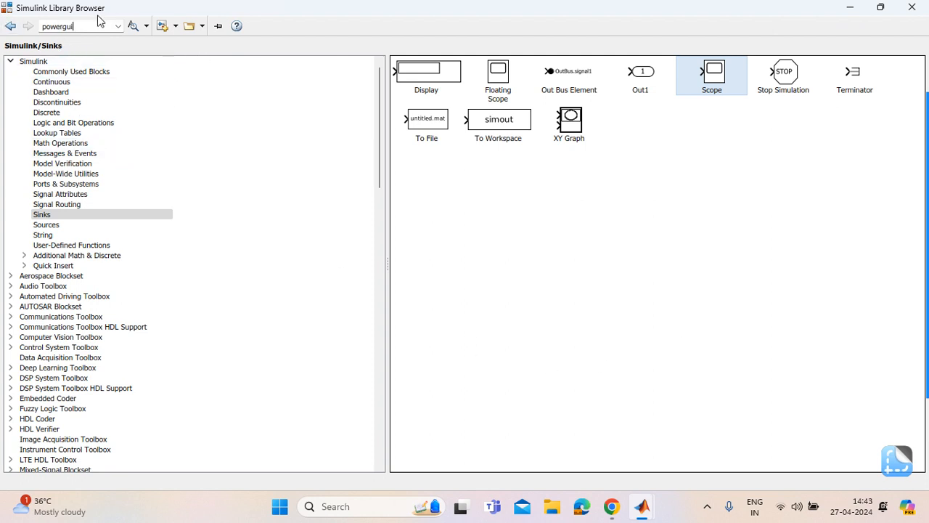
click(133, 25)
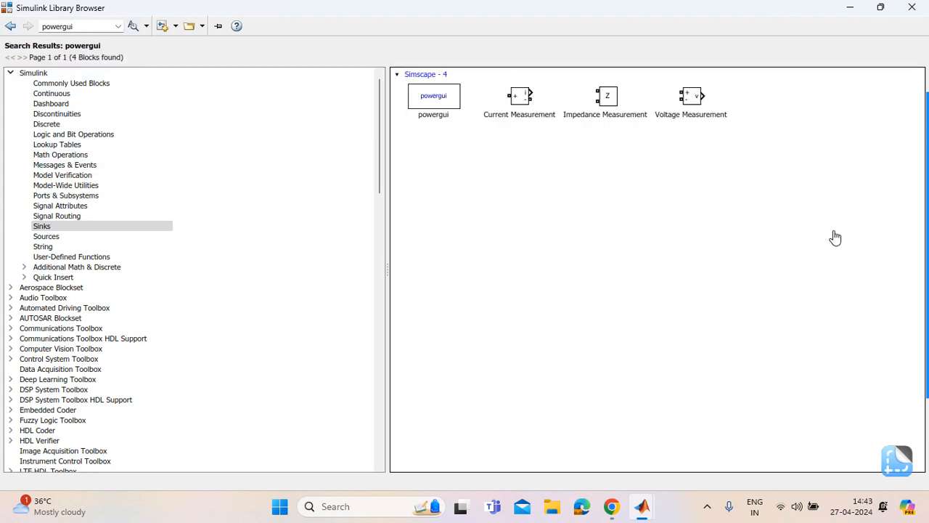
right_click(441, 99)
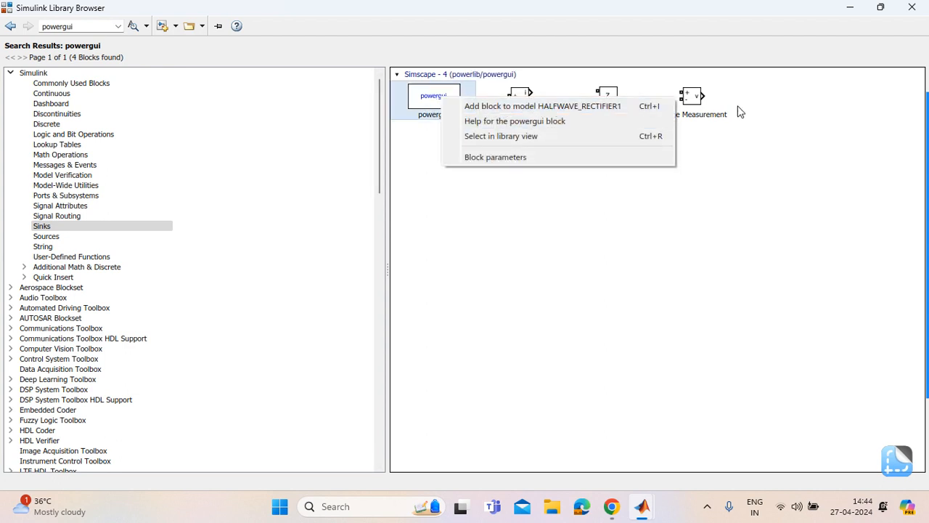
click(853, 6)
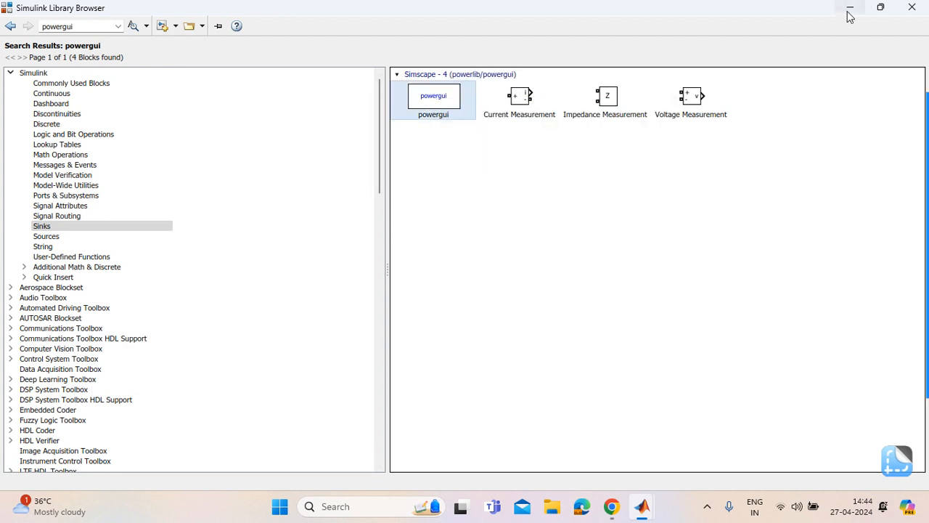
click(849, 10)
Check the powergui block already placed above the older rectifier circuit in the same model
mouse_move(642, 506)
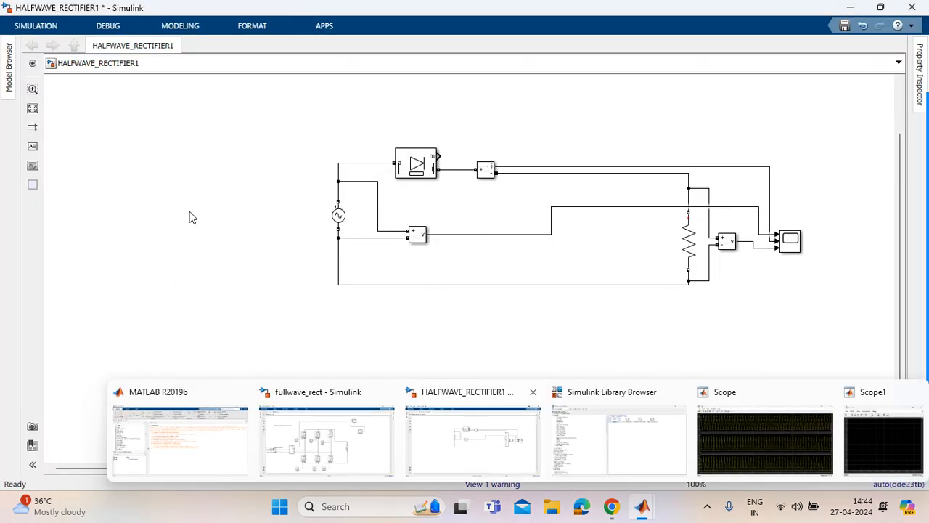
drag(373, 467, 753, 472)
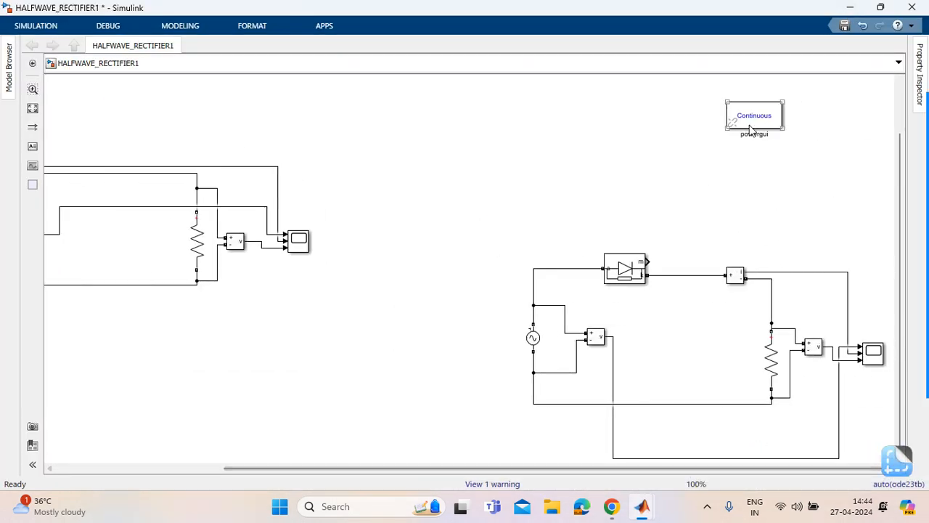
click(633, 469)
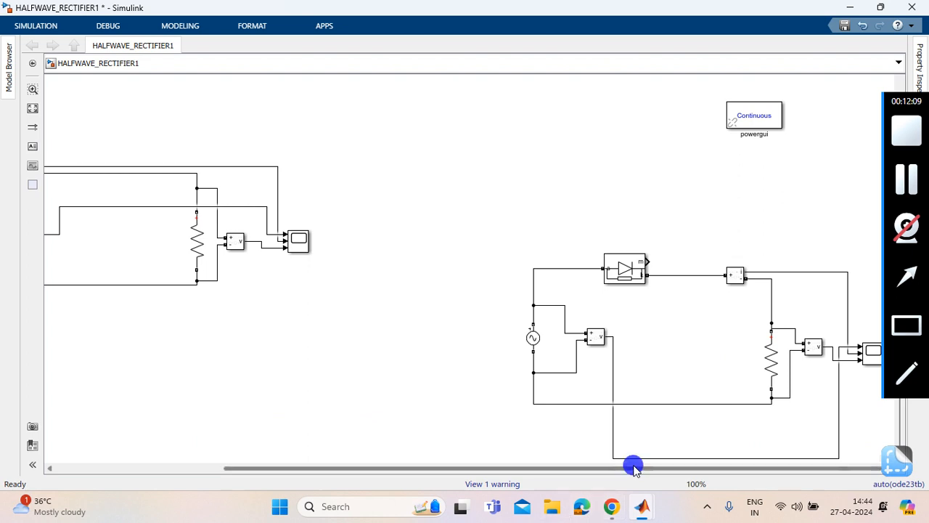
drag(633, 469, 311, 421)
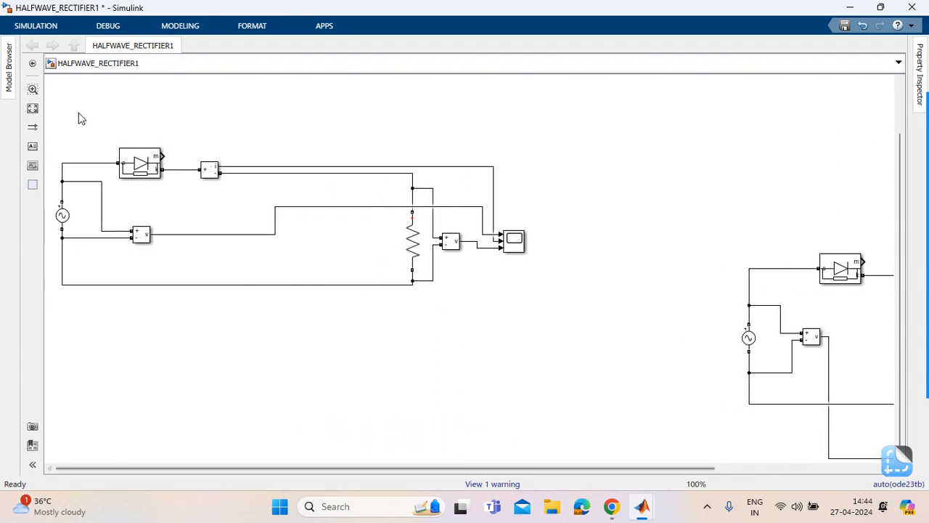
Run the half-wave rectifier simulation with a stop time of 1
click(40, 27)
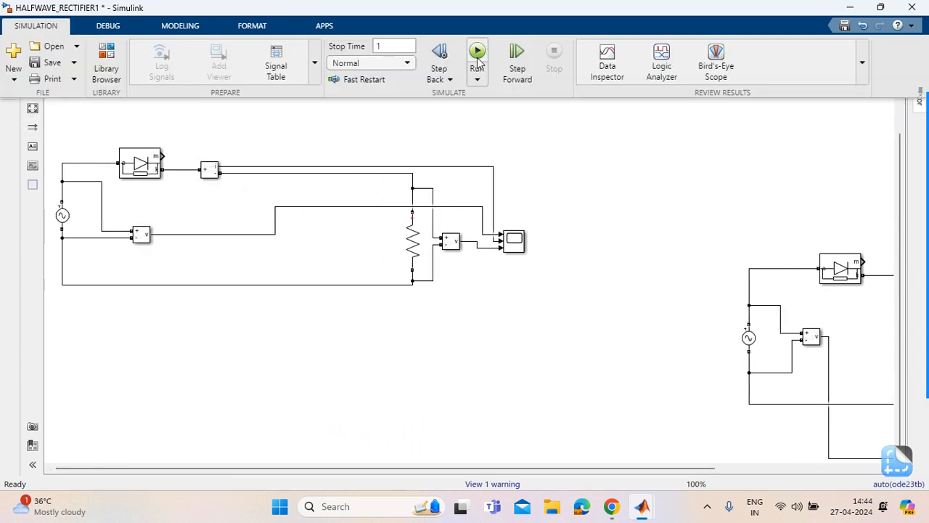
click(376, 46)
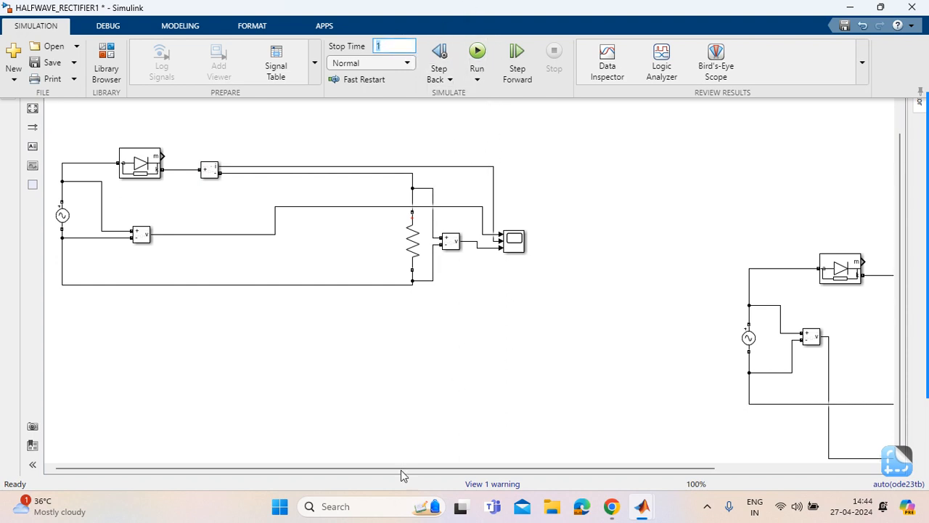
click(478, 51)
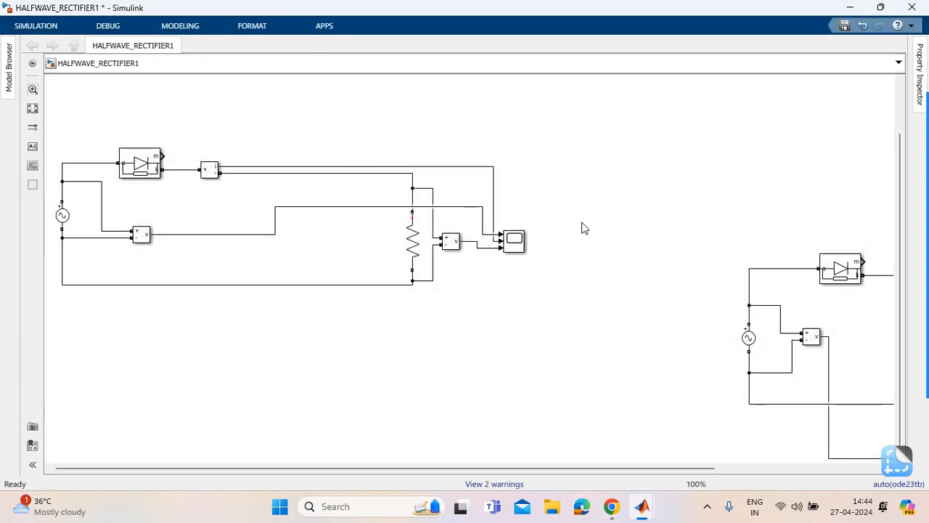
Open the new circuit's Scope, maximize its window and examine the overlaid source voltage, current and load voltage waveforms
click(517, 248)
double_click(515, 248)
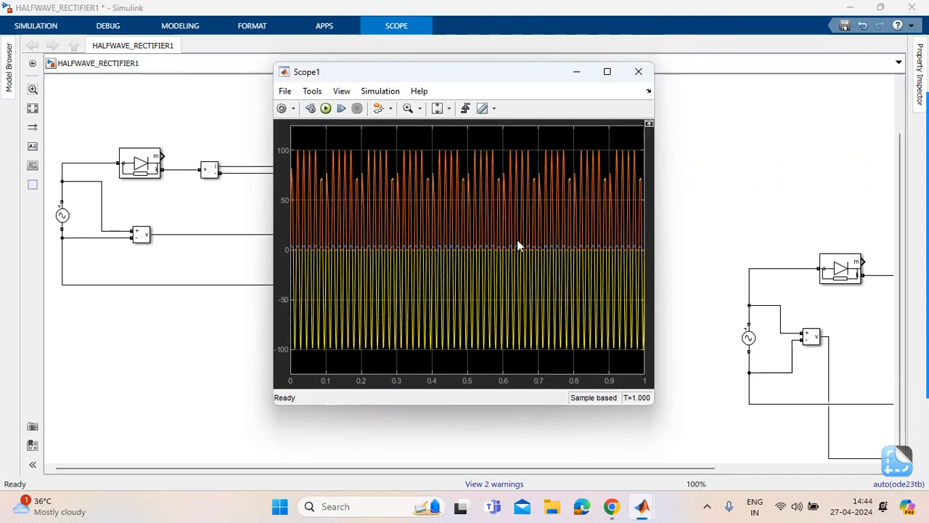
click(608, 73)
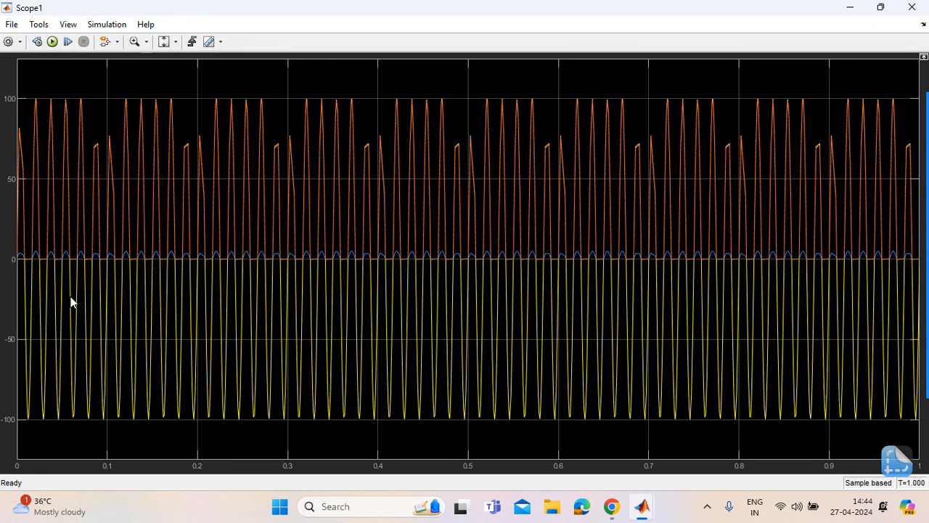
click(57, 274)
click(194, 278)
click(126, 156)
click(393, 183)
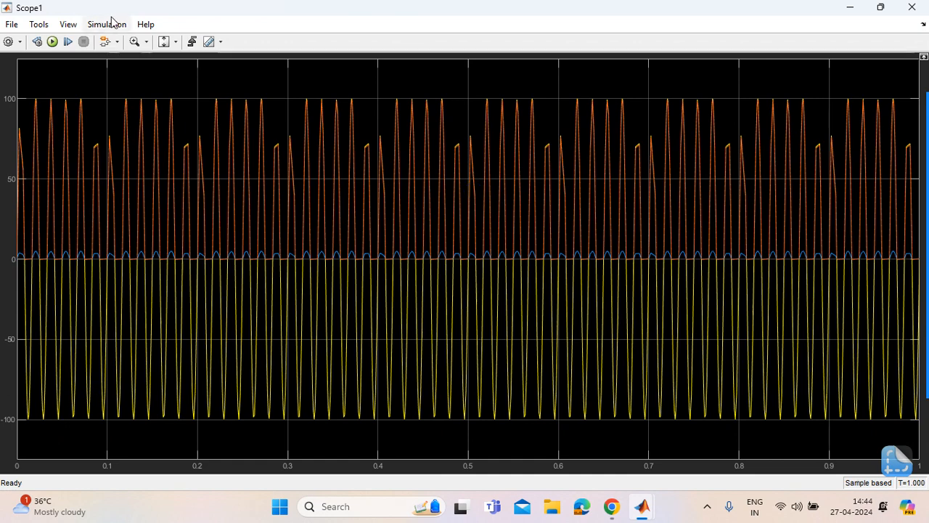
click(850, 7)
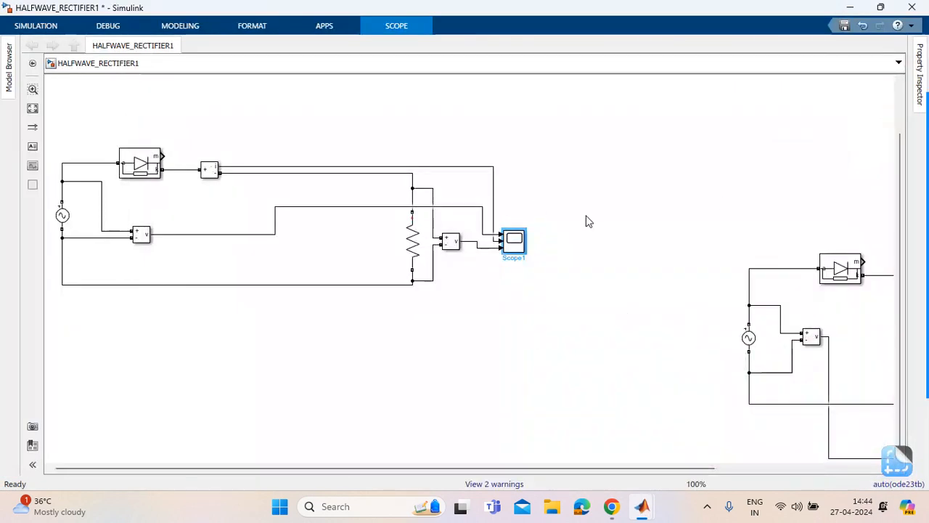
Change the Scope's layout to three displays stacked in one column and return to the model
click(521, 245)
right_click(521, 245)
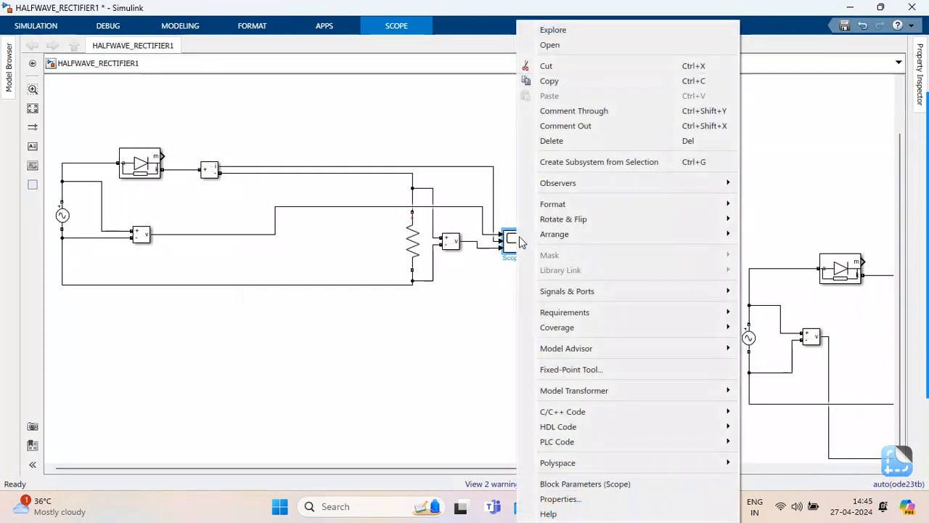
click(432, 261)
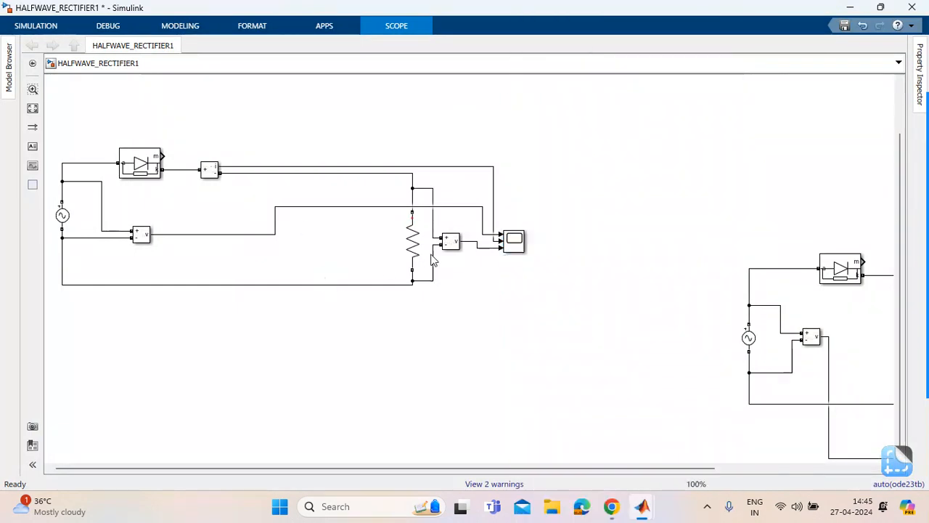
double_click(514, 241)
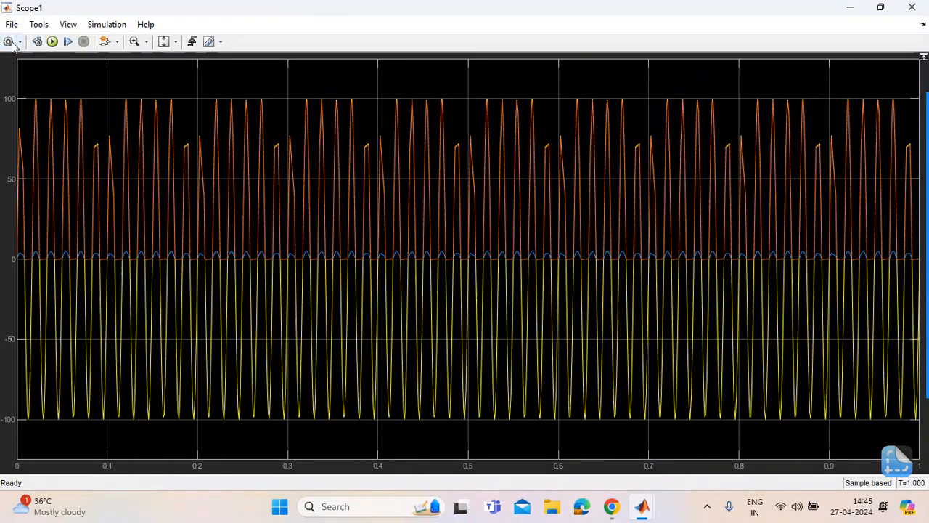
click(22, 44)
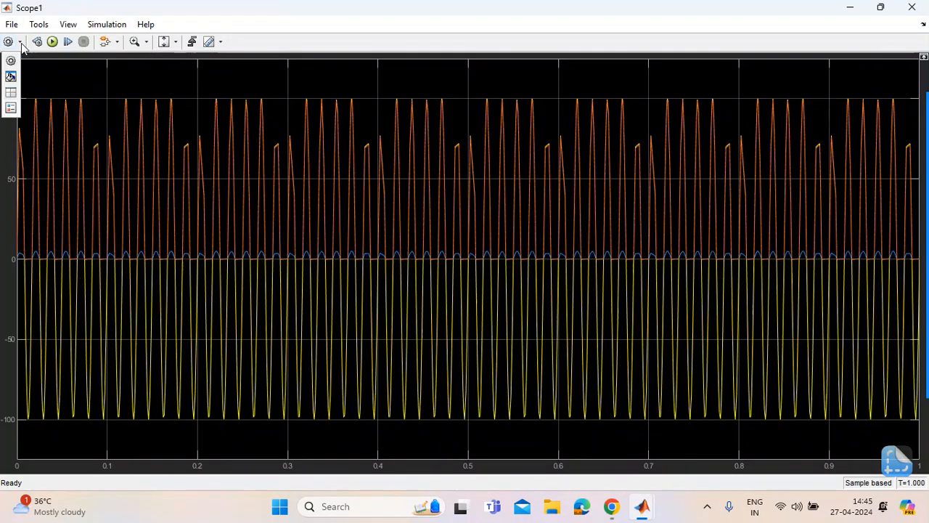
click(11, 95)
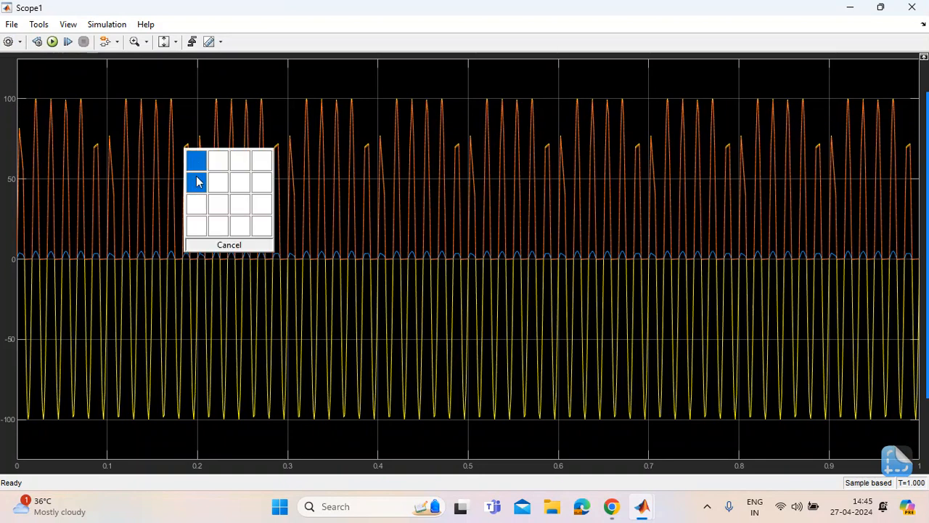
click(197, 183)
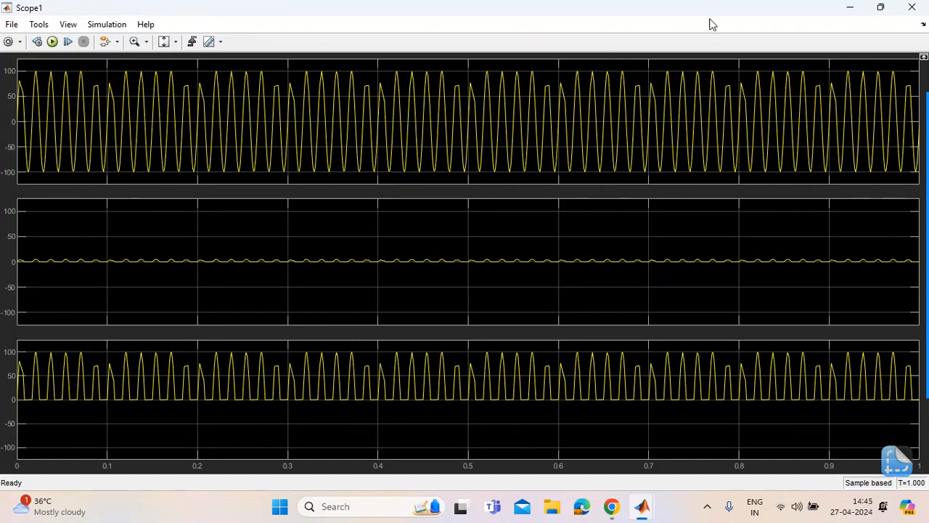
click(850, 7)
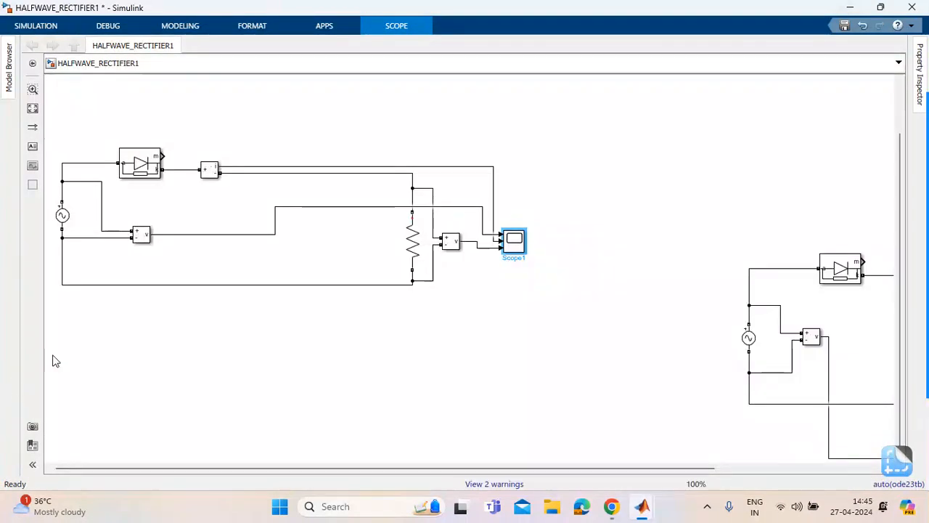
Set the new circuit's AC Voltage Source to a peak amplitude of 230 V and a frequency of 50 Hz
double_click(62, 214)
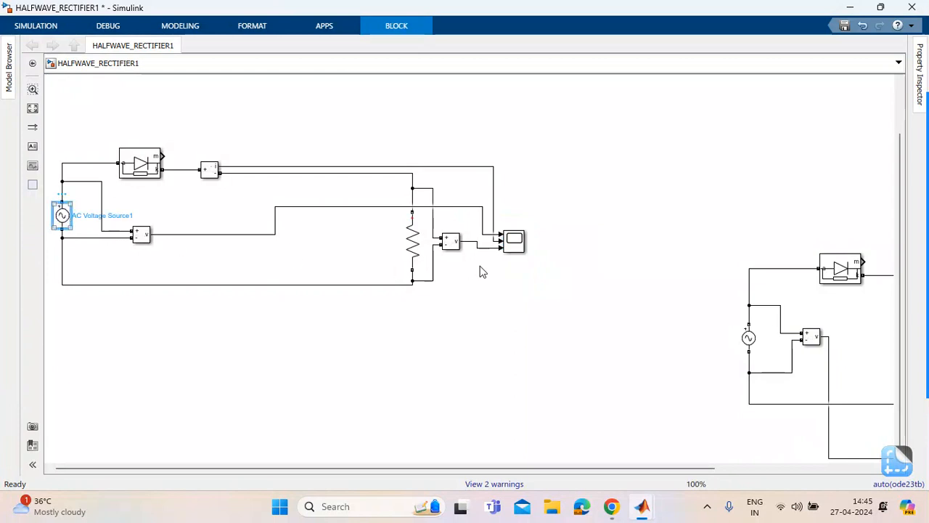
double_click(221, 174)
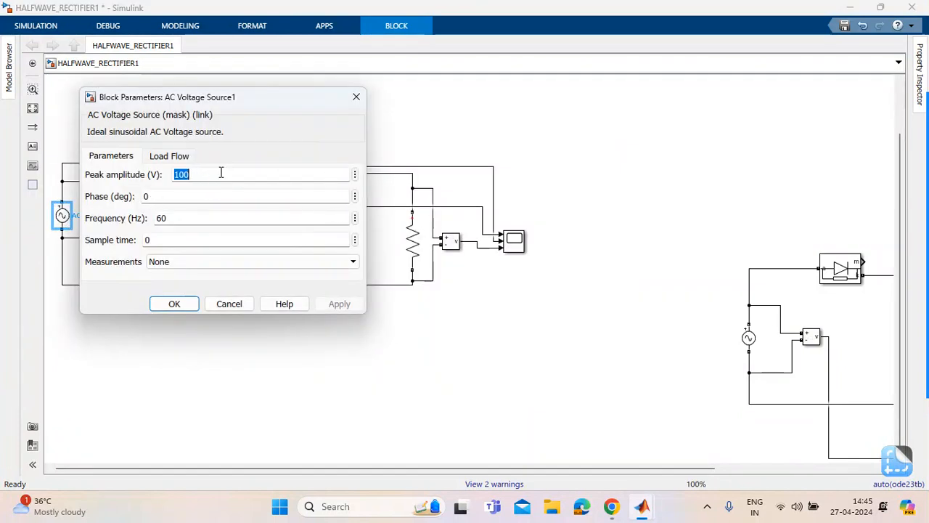
text(230)
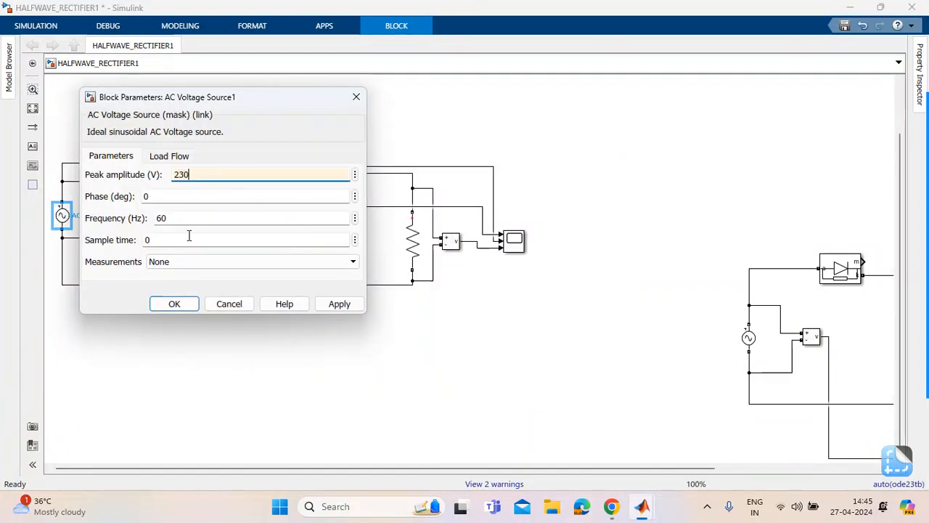
double_click(189, 217)
text(50)
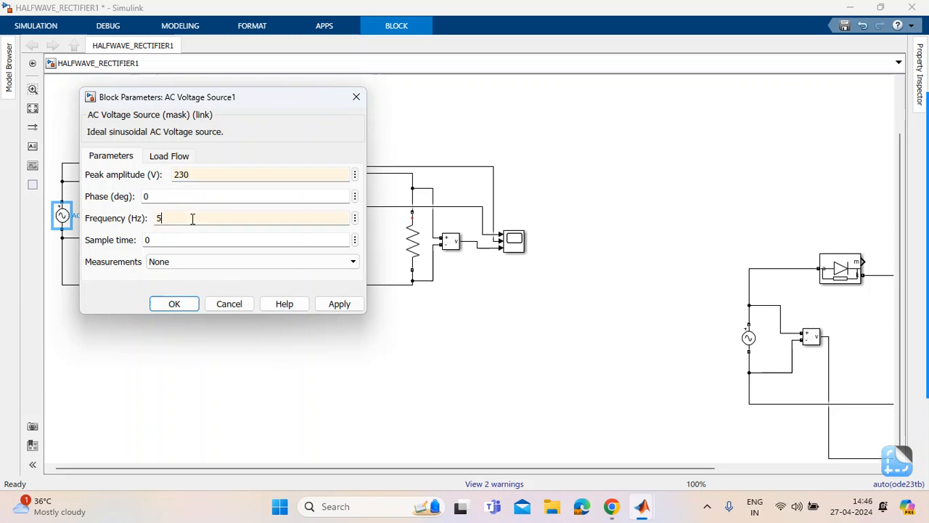
click(172, 305)
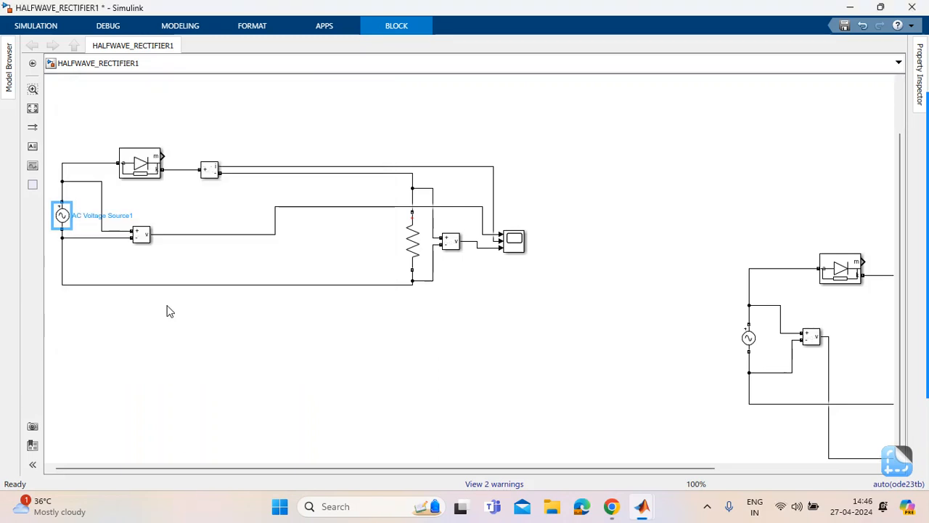
Rerun the simulation with the updated AC source and open the new circuit's Scope
click(40, 28)
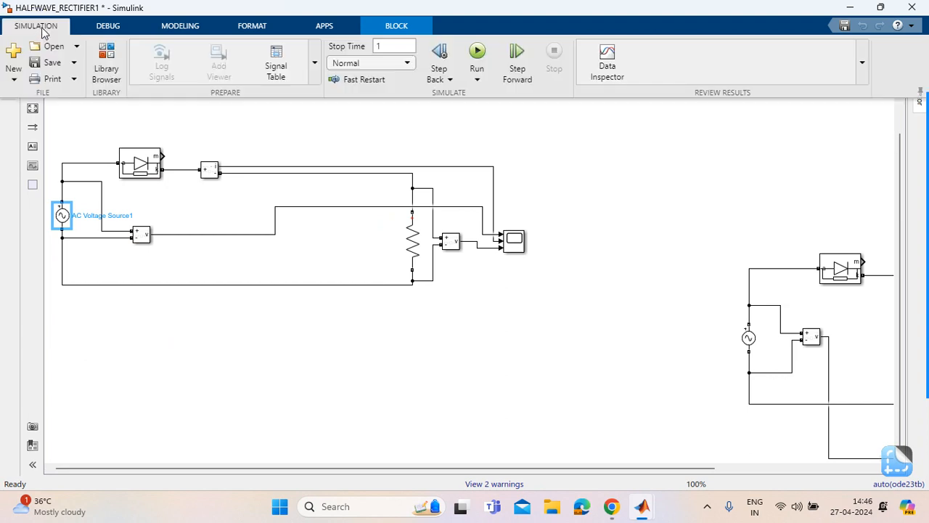
click(481, 54)
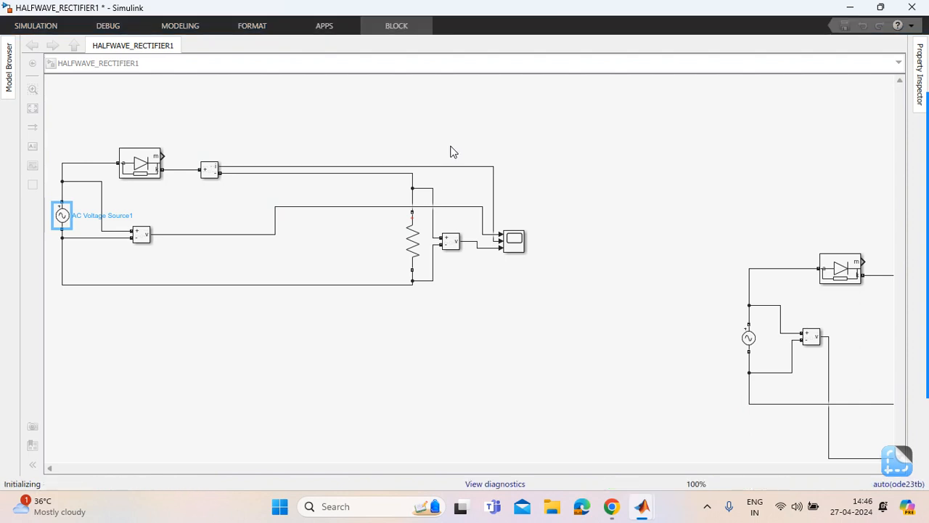
click(515, 246)
double_click(516, 246)
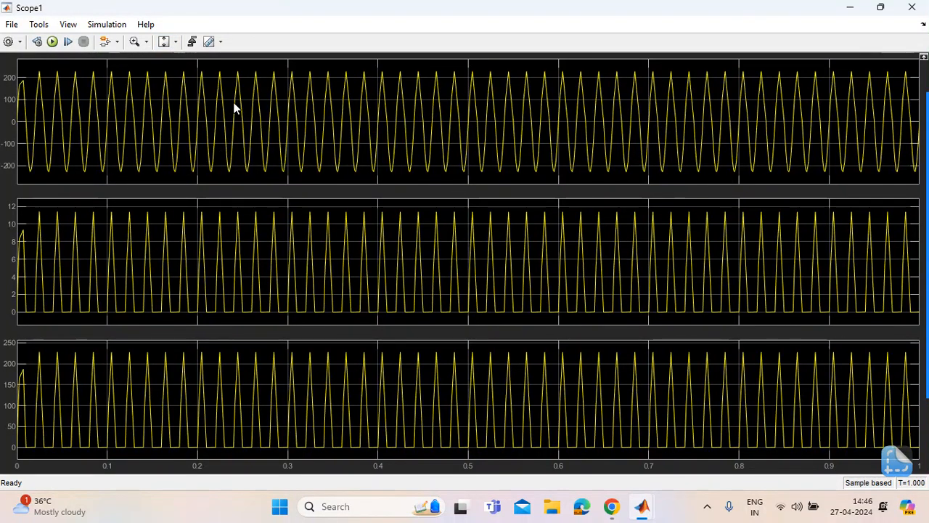
Scale the Scope's X-axis limits to the data and examine the source voltage waveform over about the first 0.3 seconds
click(171, 148)
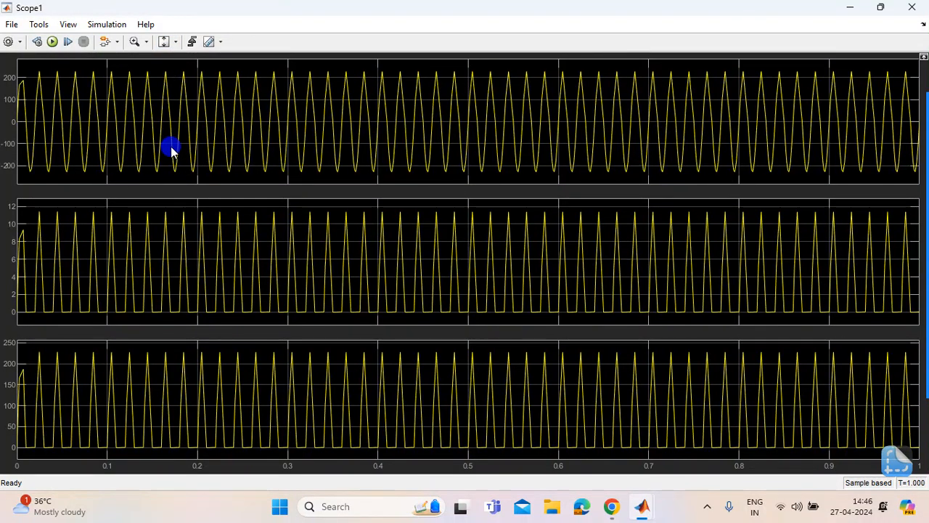
drag(171, 147, 235, 123)
drag(75, 111, 269, 132)
drag(125, 110, 273, 128)
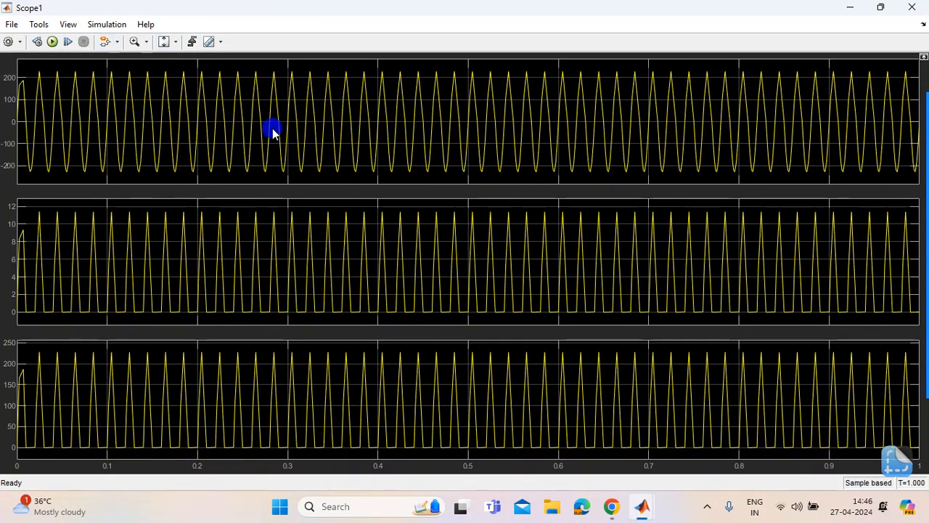
click(177, 42)
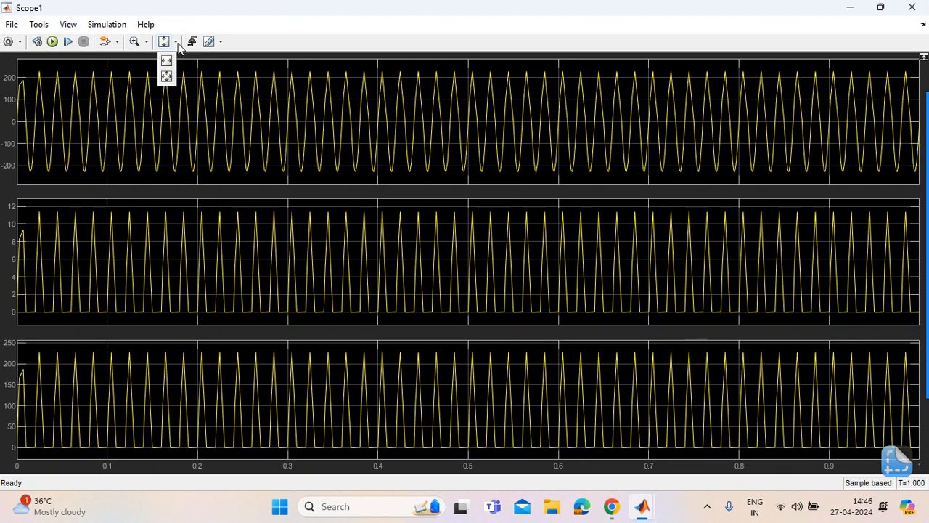
click(169, 61)
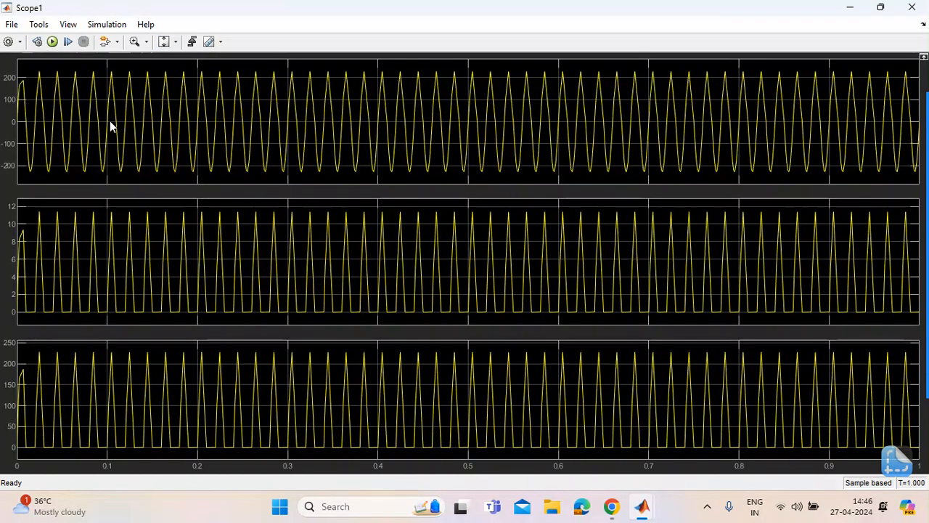
click(84, 117)
drag(83, 120, 252, 141)
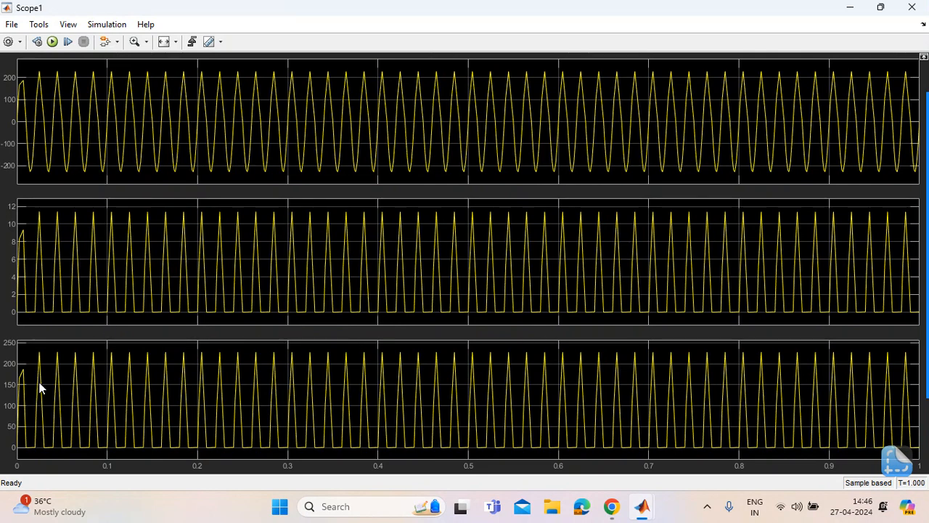
drag(49, 115, 194, 130)
mouse_move(45, 130)
mouse_down()
mouse_move(267, 157)
mouse_move(128, 119)
mouse_move(260, 141)
mouse_up()
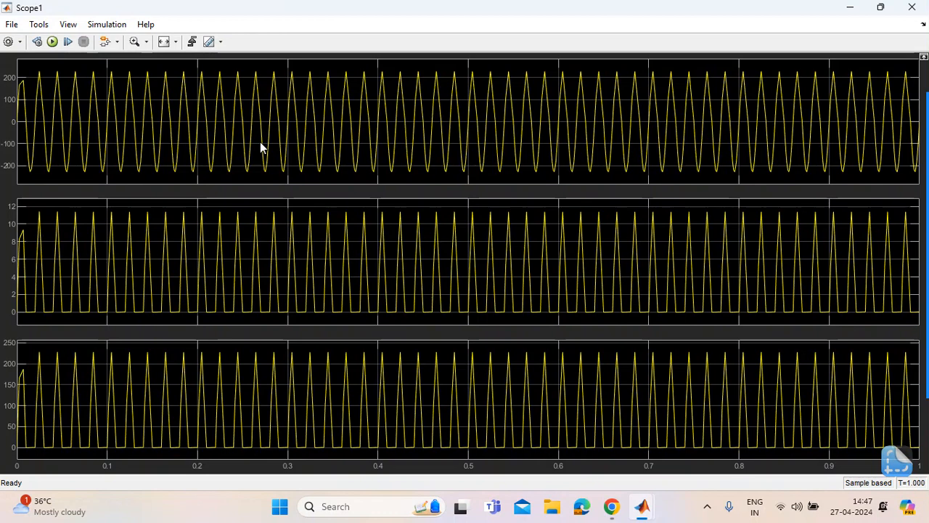
Scale both Scope axes to the data, switch back to X-axis scaling, and examine the first source voltage cycles
click(164, 42)
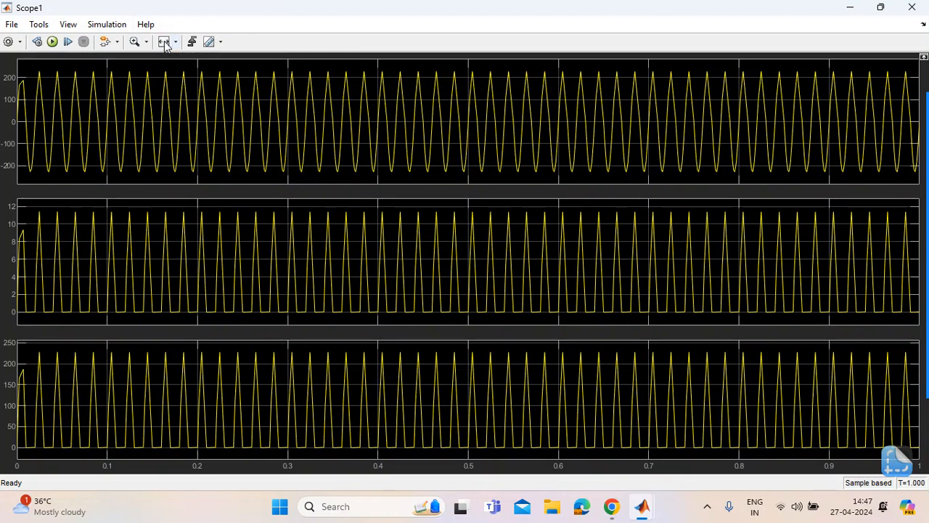
click(175, 41)
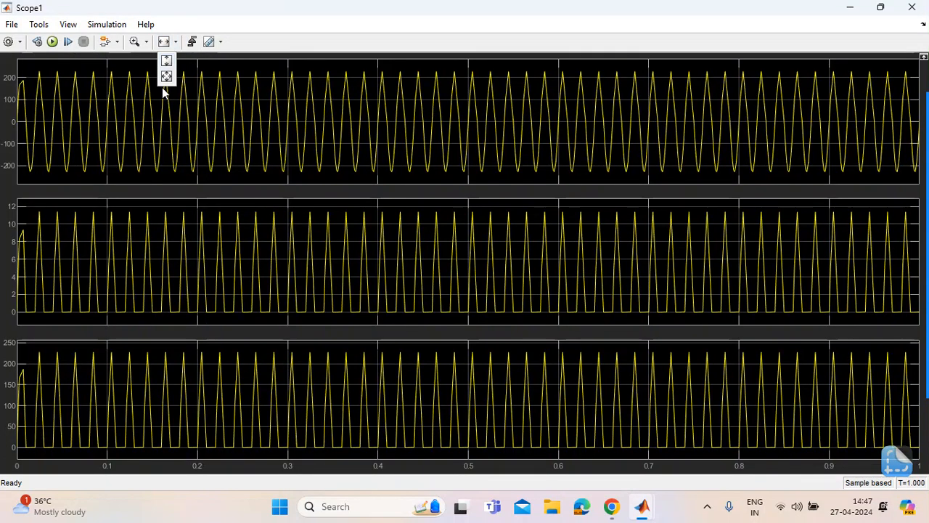
click(166, 76)
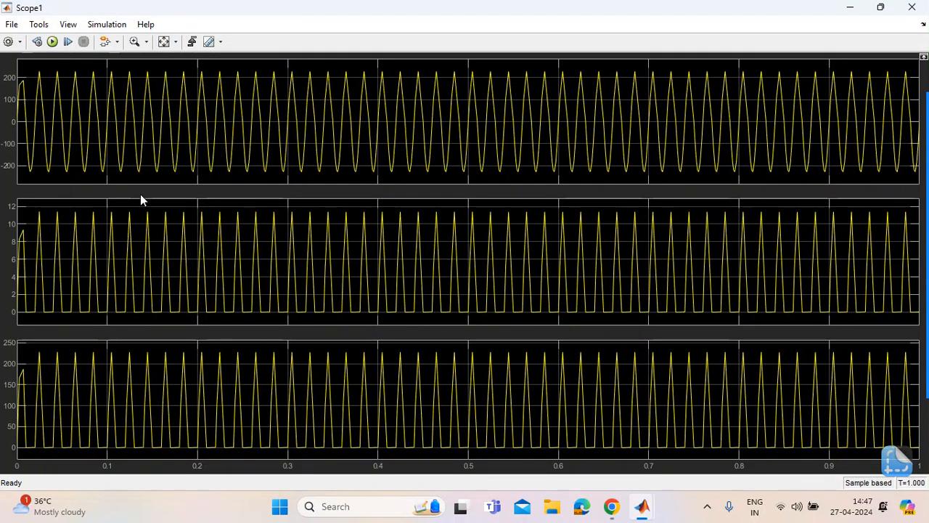
click(175, 41)
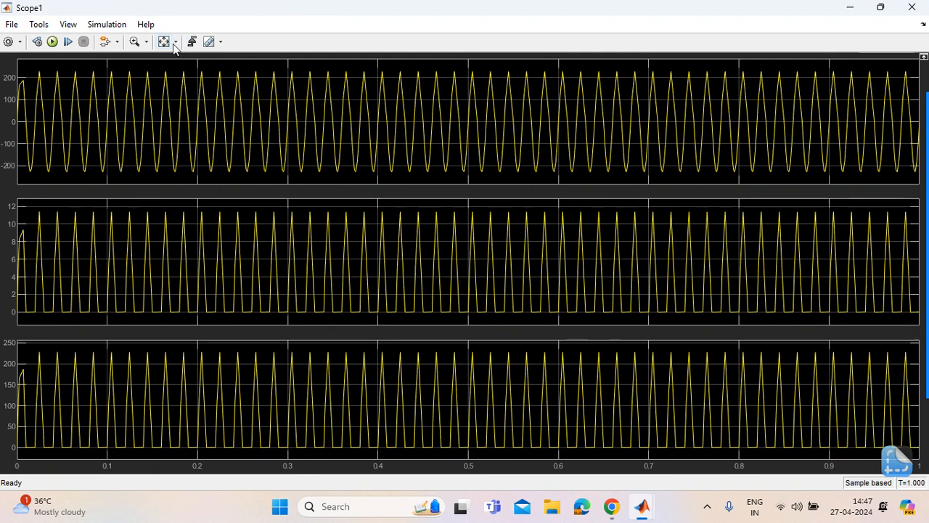
click(165, 62)
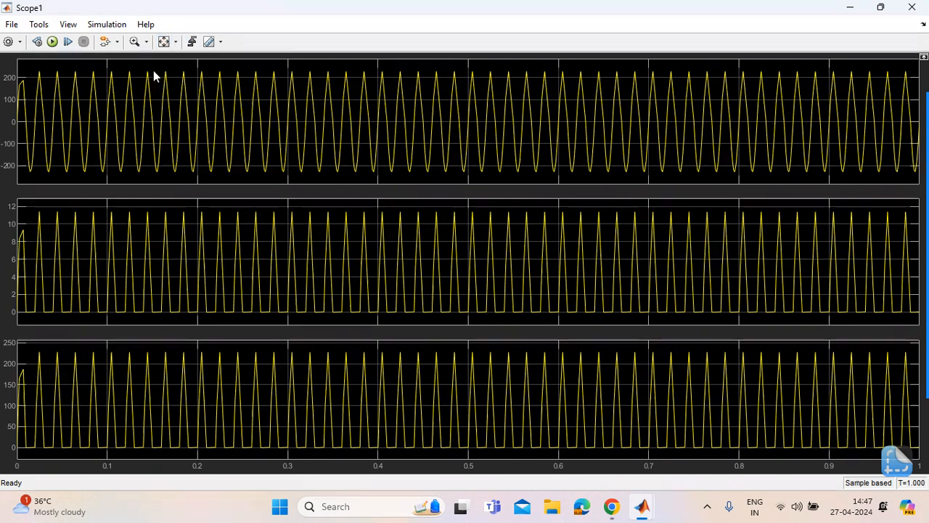
mouse_move(64, 171)
mouse_down()
mouse_move(66, 162)
mouse_move(223, 169)
mouse_up()
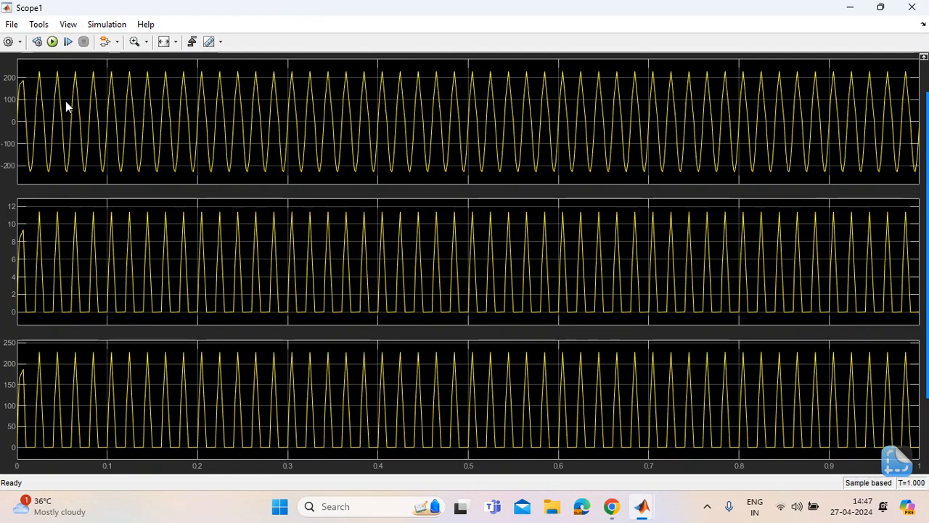
drag(66, 105, 236, 135)
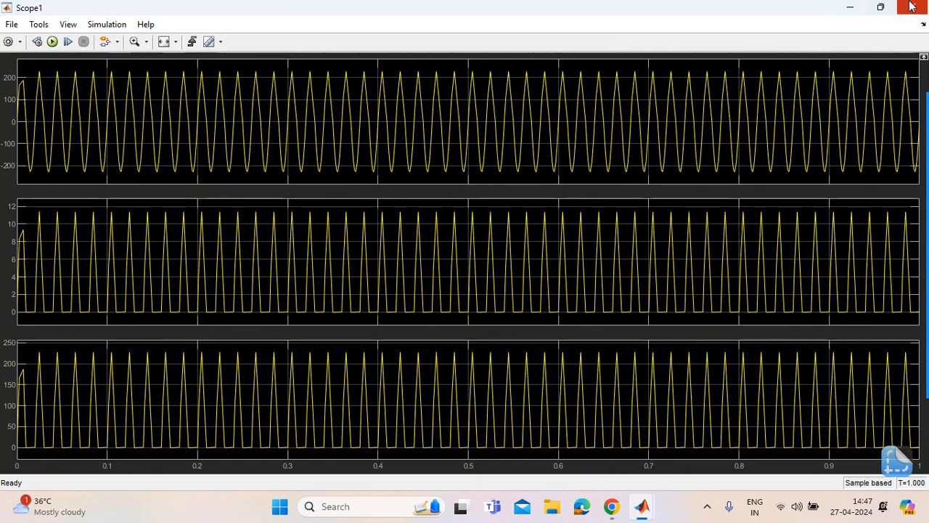
click(631, 329)
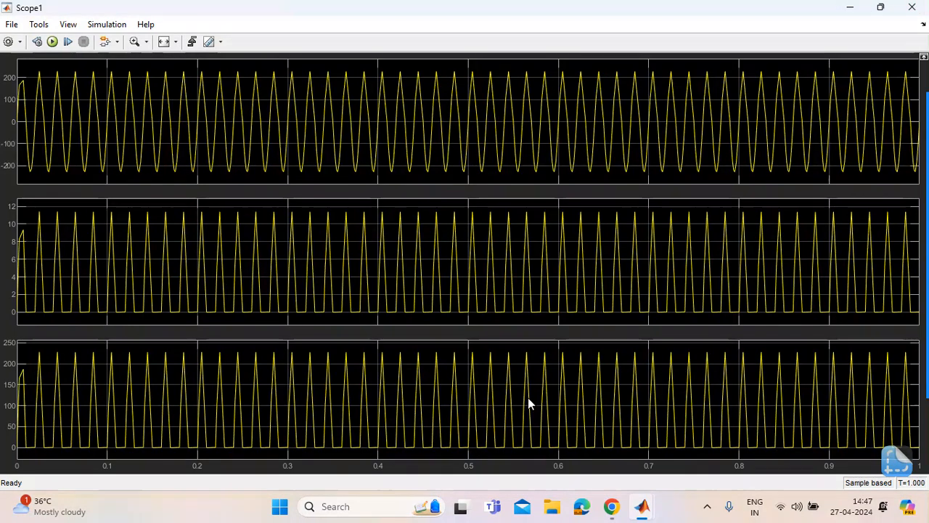
drag(74, 134, 152, 141)
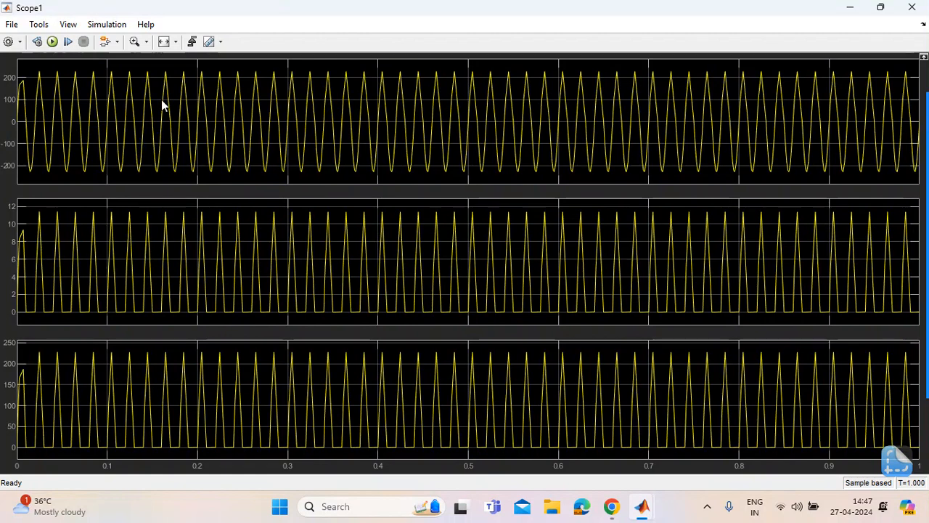
click(162, 43)
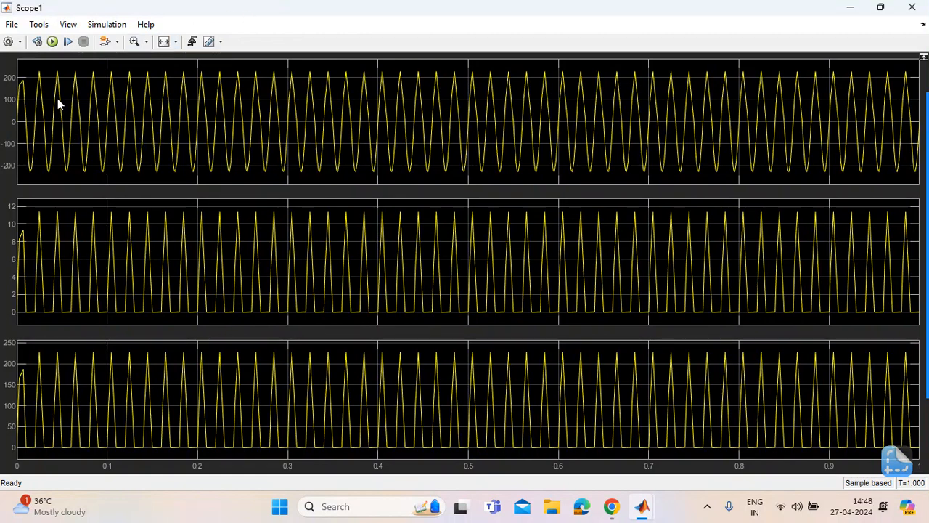
mouse_move(57, 98)
mouse_down()
mouse_move(119, 99)
mouse_move(26, 124)
mouse_move(149, 154)
mouse_up()
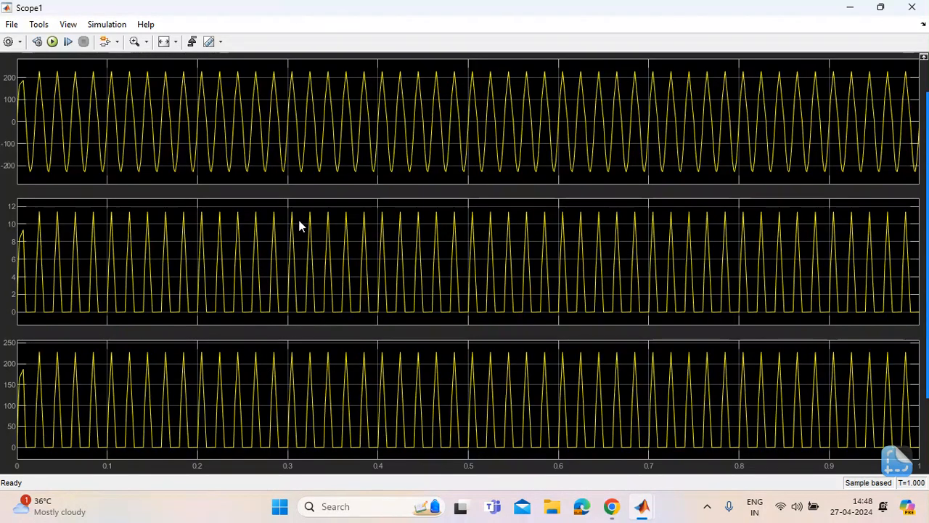
mouse_move(286, 127)
mouse_down()
mouse_move(332, 123)
mouse_move(244, 143)
mouse_up()
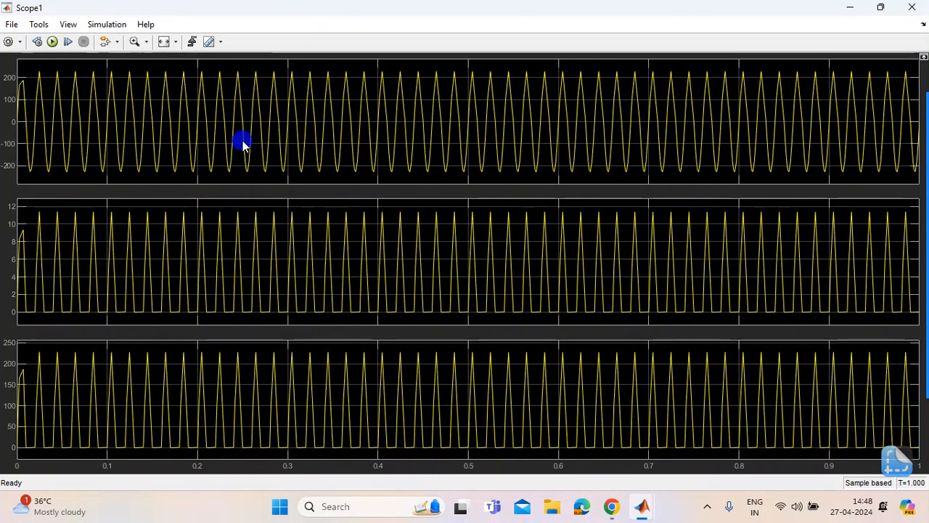
click(372, 136)
Set the title of the Scope's first display to INPUT VOLTAGE WAVEFORM in its configuration properties
right_click(262, 117)
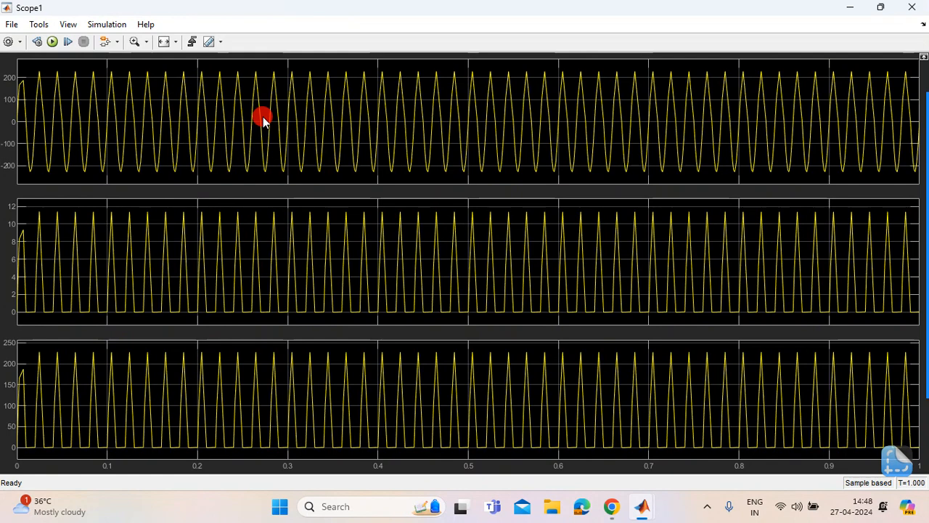
right_click(229, 119)
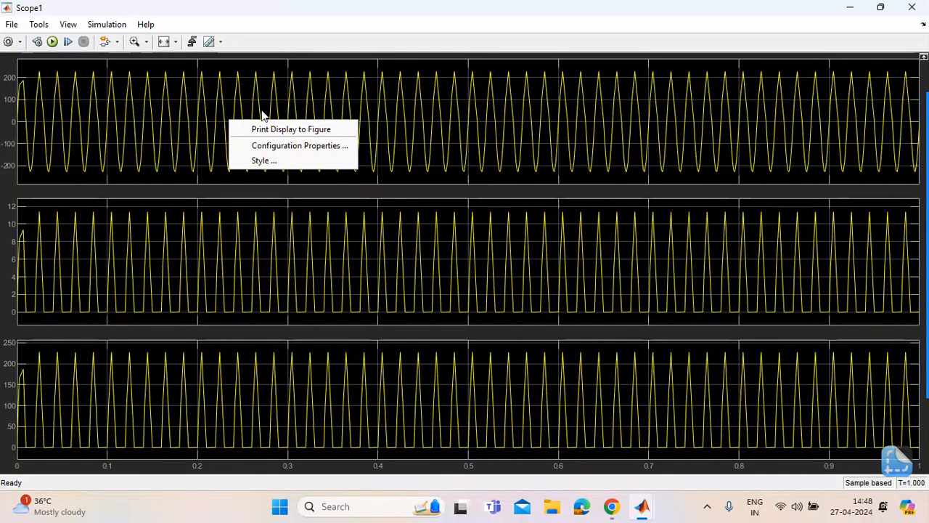
click(284, 146)
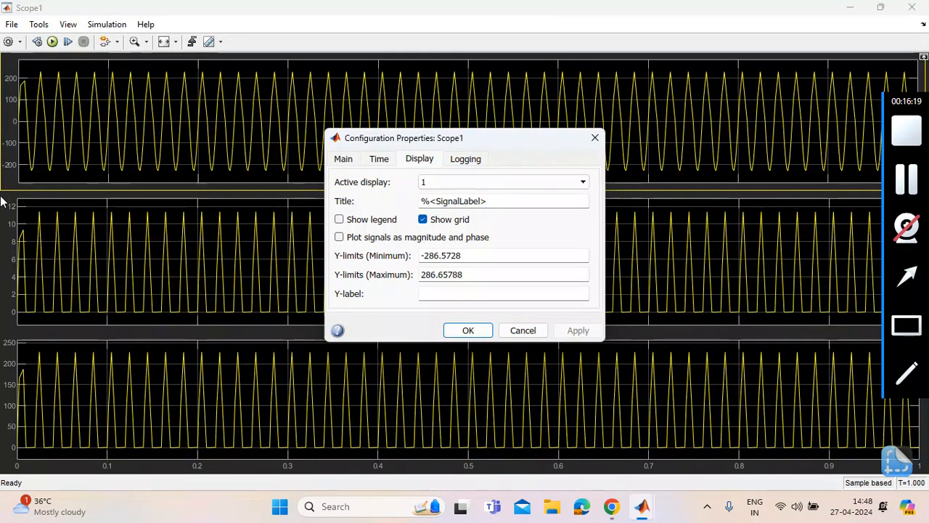
drag(421, 201, 498, 201)
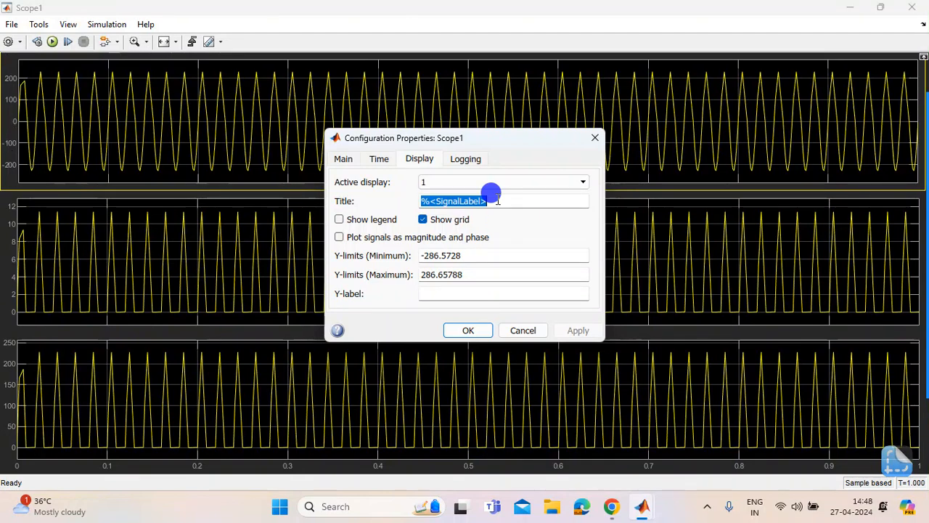
text(IN)
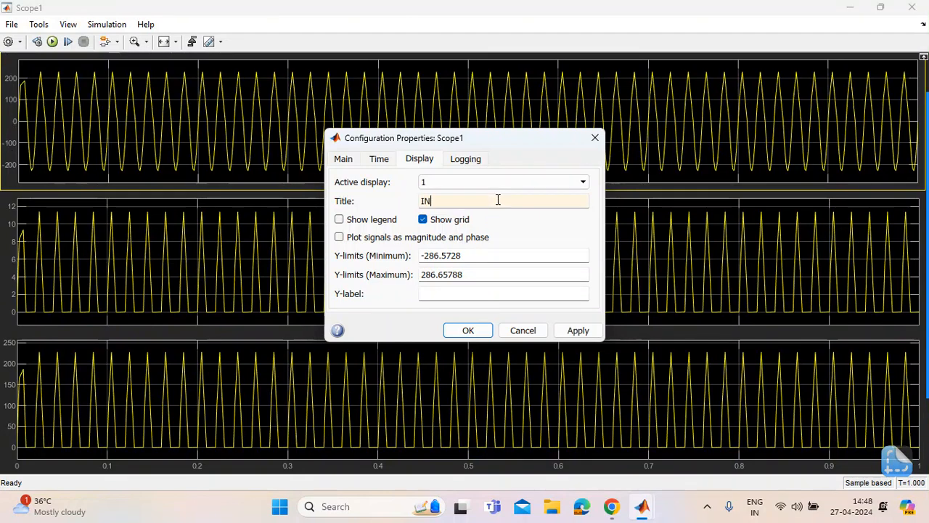
text(PUT VOLTA)
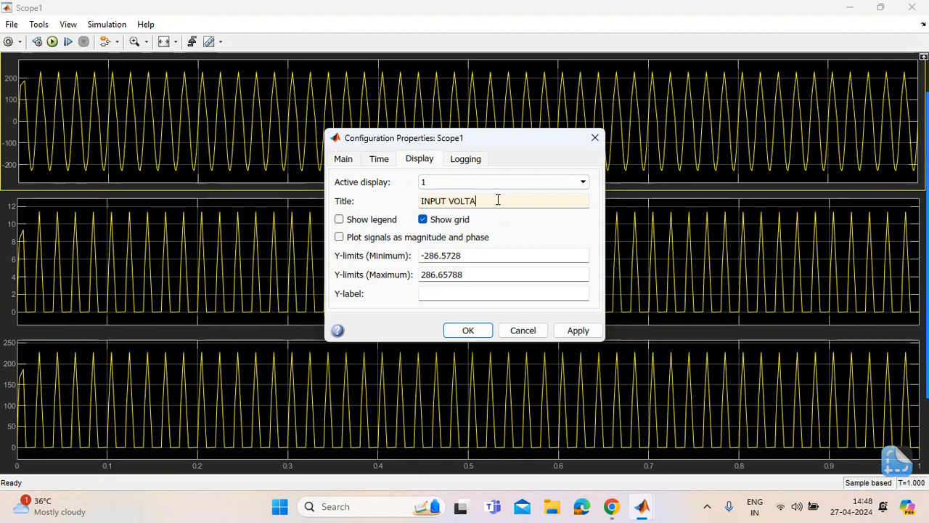
text(GE WAV)
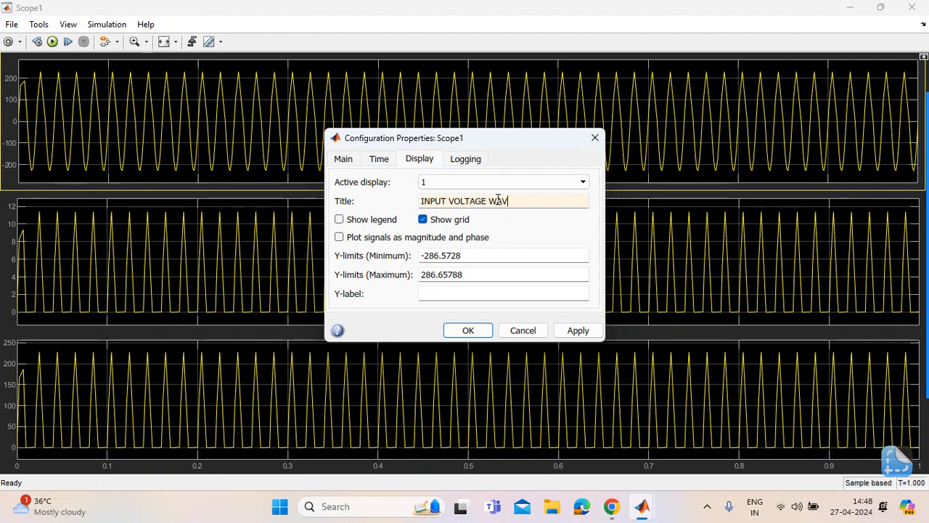
text(EFORM)
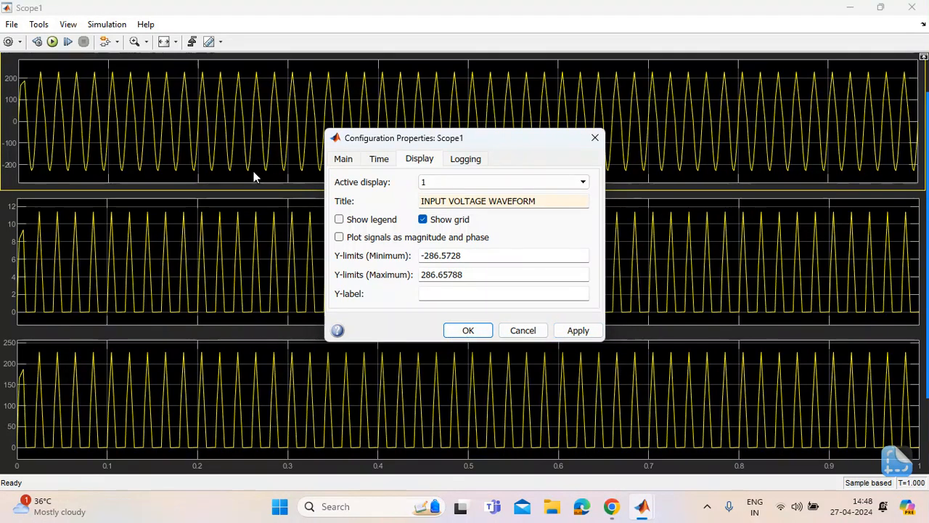
click(468, 331)
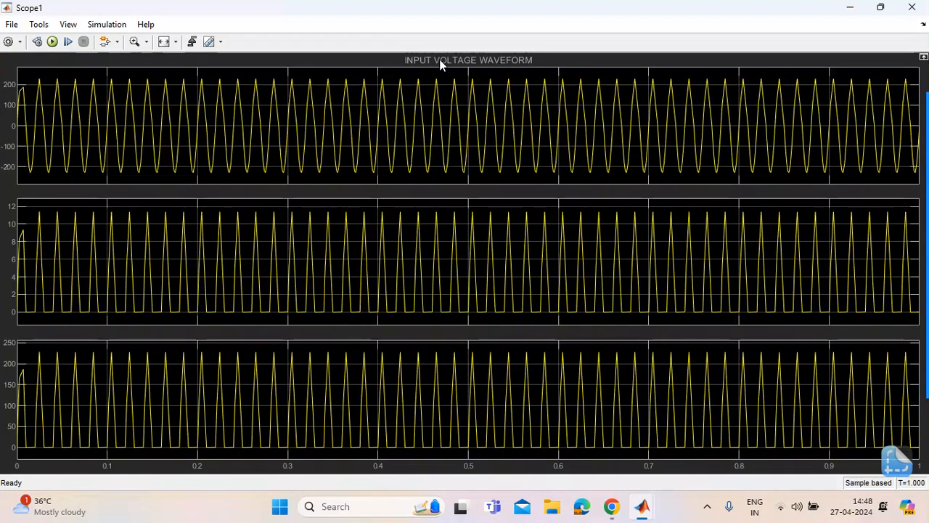
Title the Scope's second display OUTPUT CURREN WAVEFORM and return to the model
right_click(381, 279)
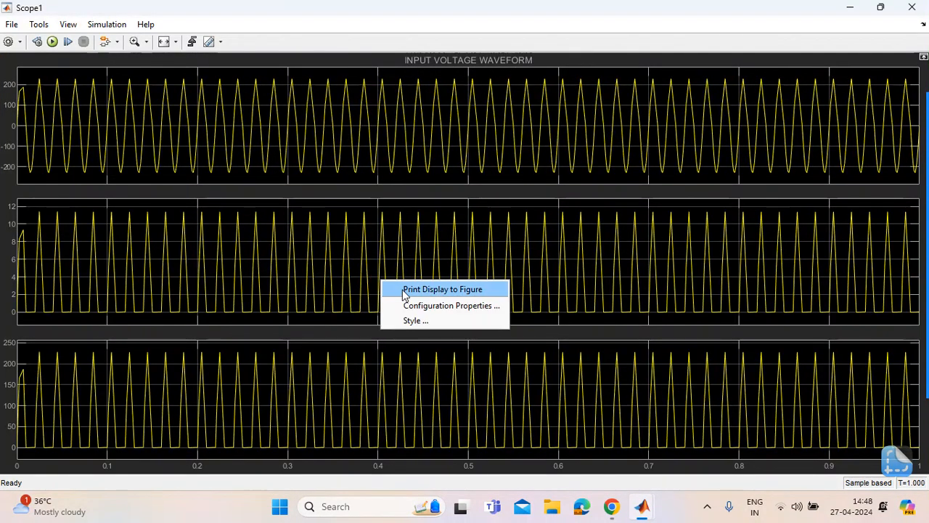
click(414, 305)
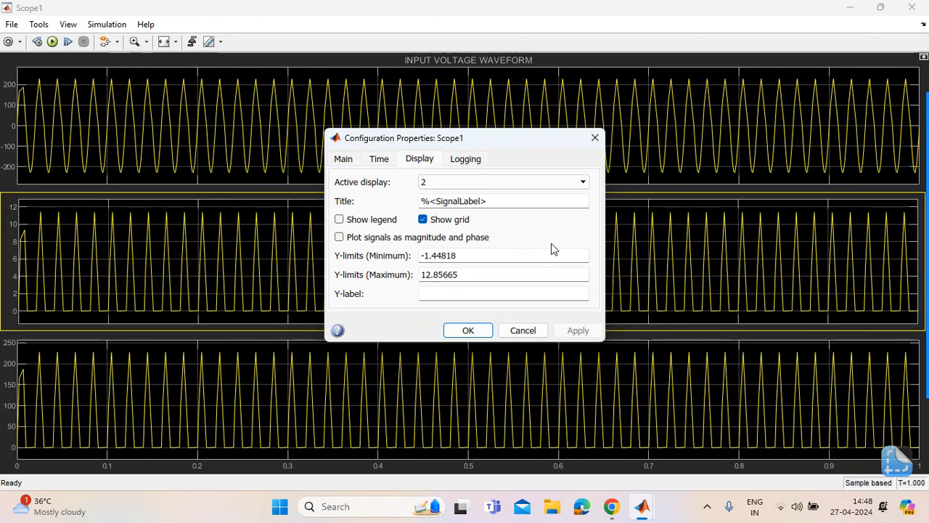
triple_click(526, 203)
text(OUTPUT CURREN WAVEFORM)
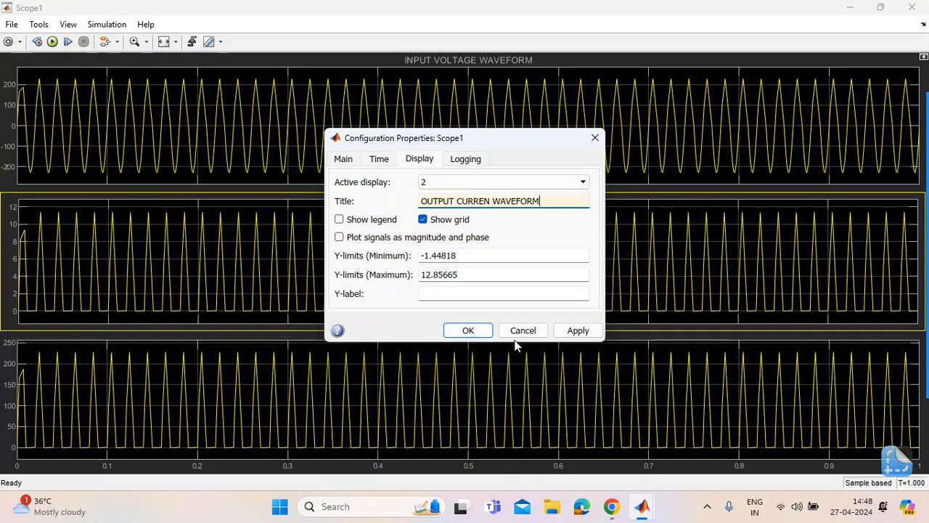
click(576, 330)
click(468, 330)
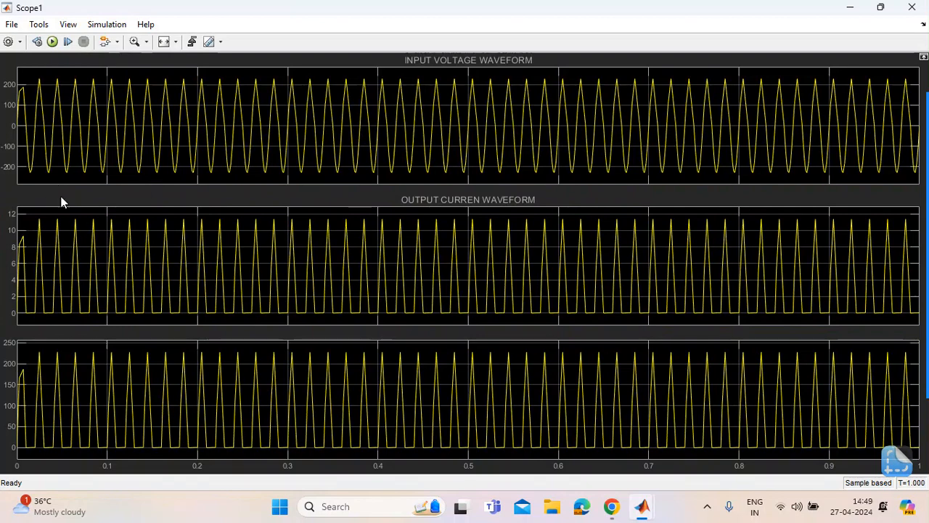
click(850, 7)
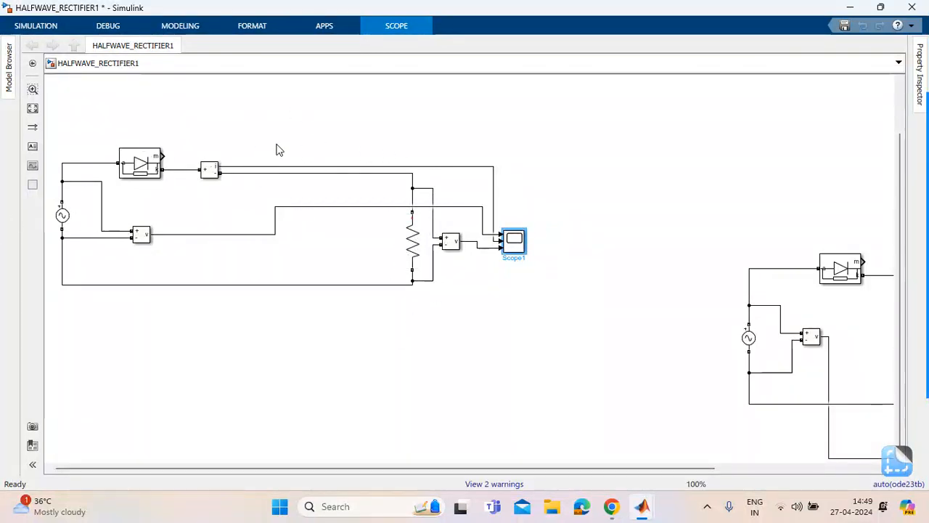
Reopen the Scope and correct the title of its second display to OUTPUT CURRENT WAVEFORM(A)
double_click(513, 244)
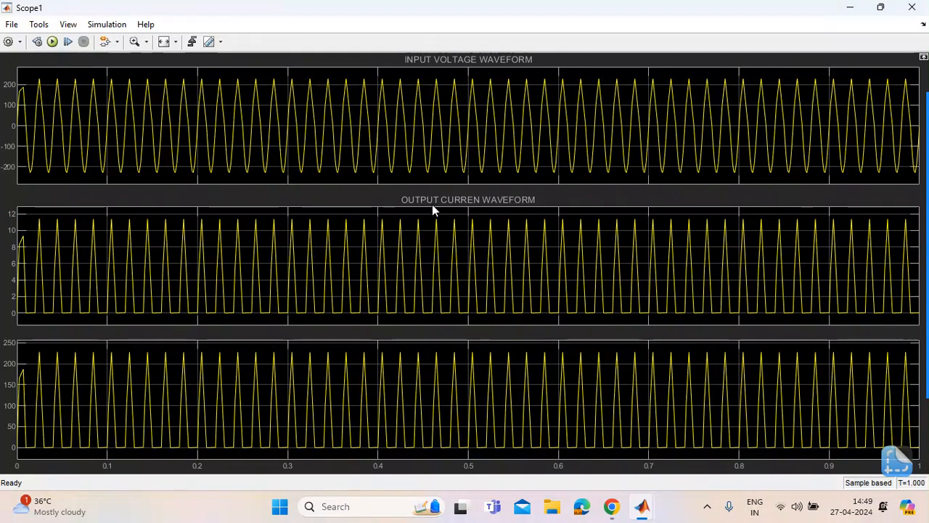
right_click(438, 246)
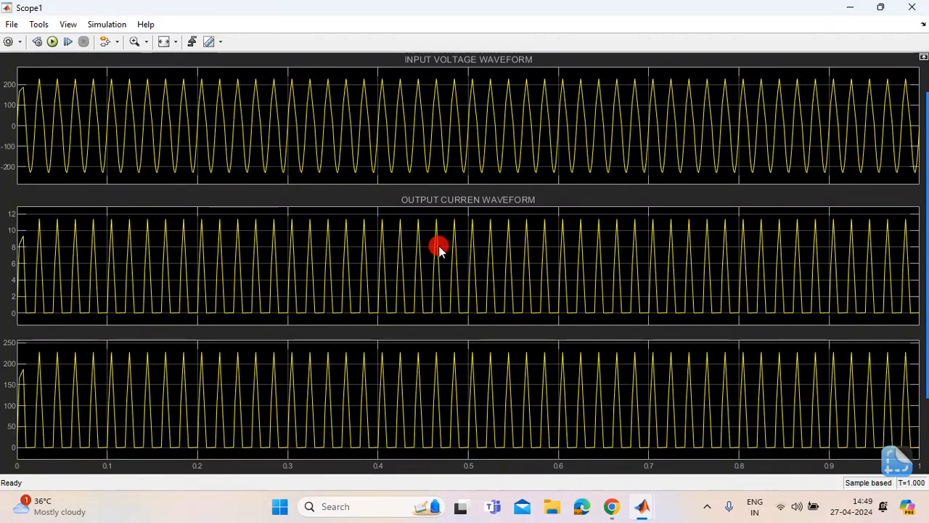
click(465, 267)
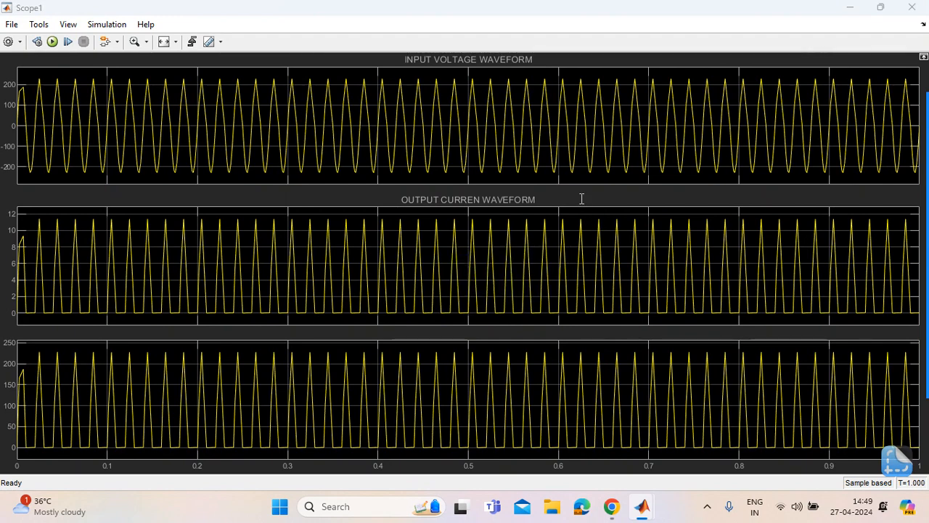
triple_click(493, 200)
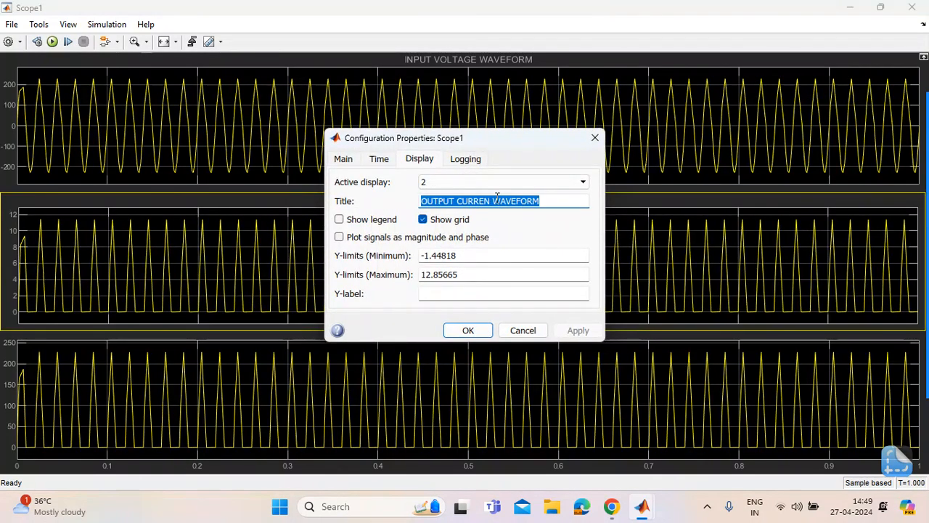
click(491, 201)
text(T)
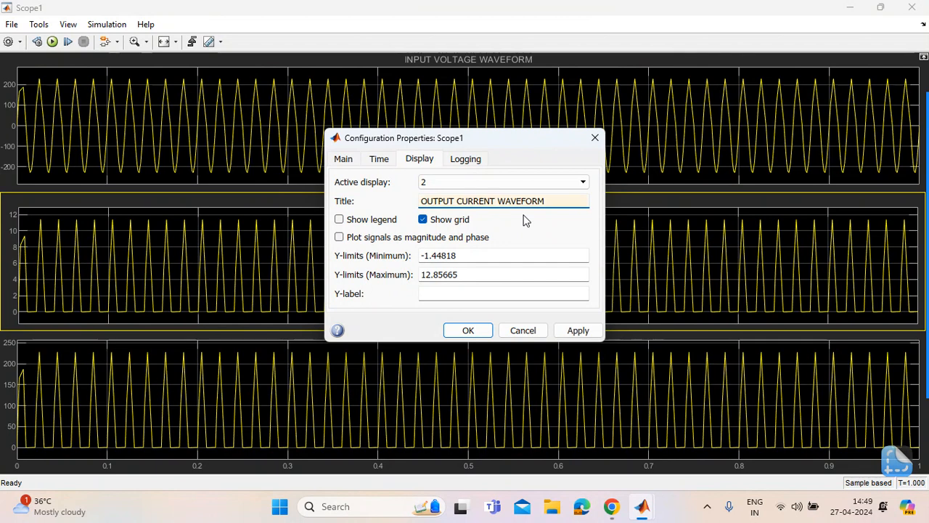
click(556, 200)
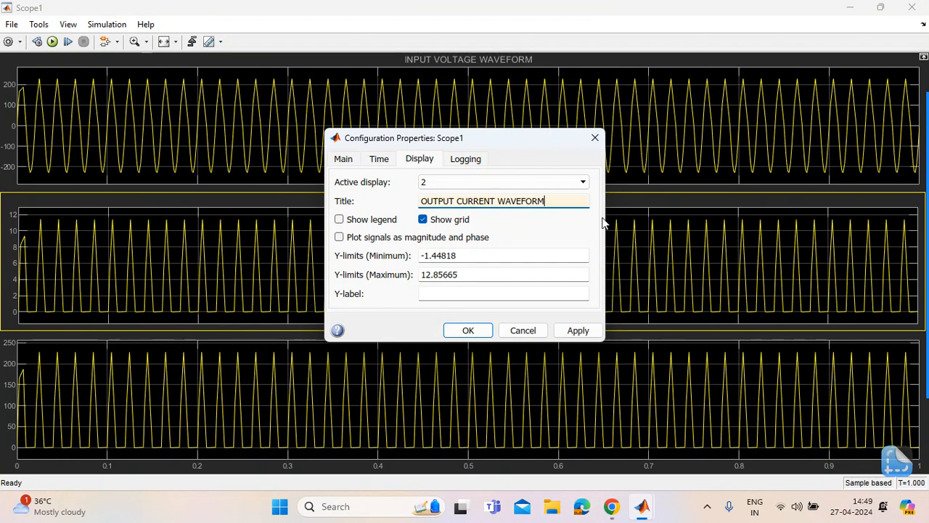
text((A)
click(449, 330)
Set the title of the Scope's third display to OUTPUT VOLTAGE WAVEFORM (V) in its configuration properties
right_click(328, 407)
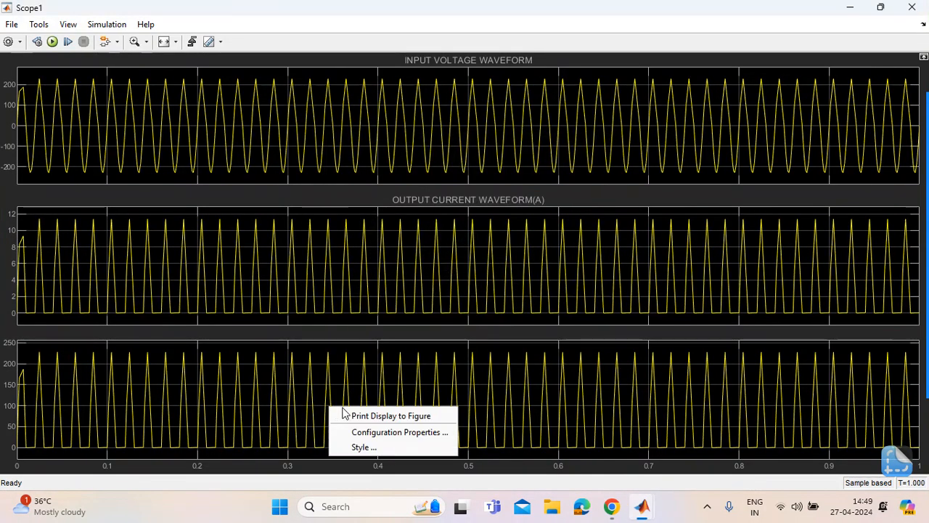
click(389, 444)
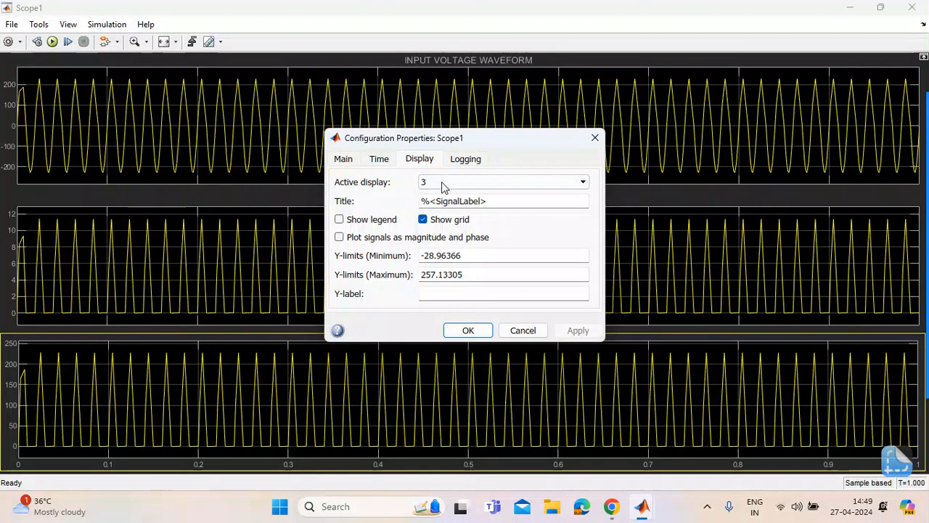
triple_click(488, 201)
text(OU)
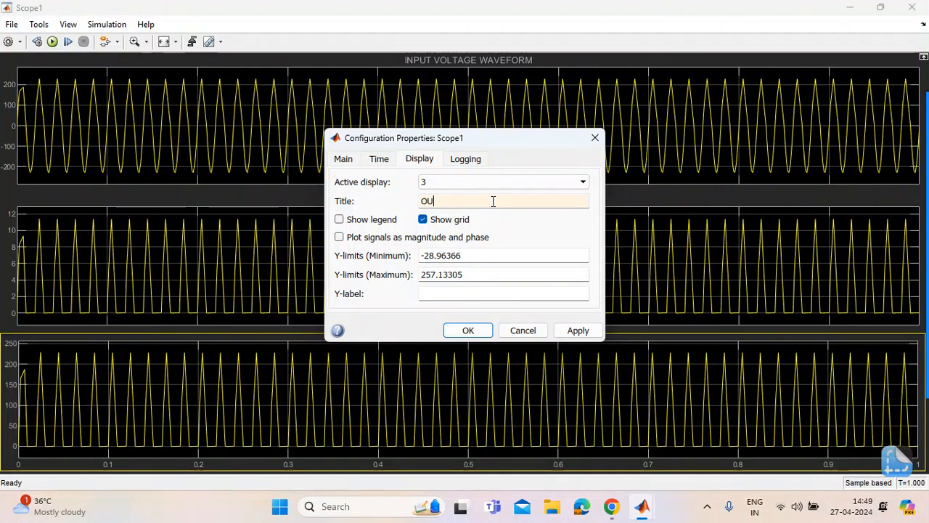
text(TPUT VOLTAGE)
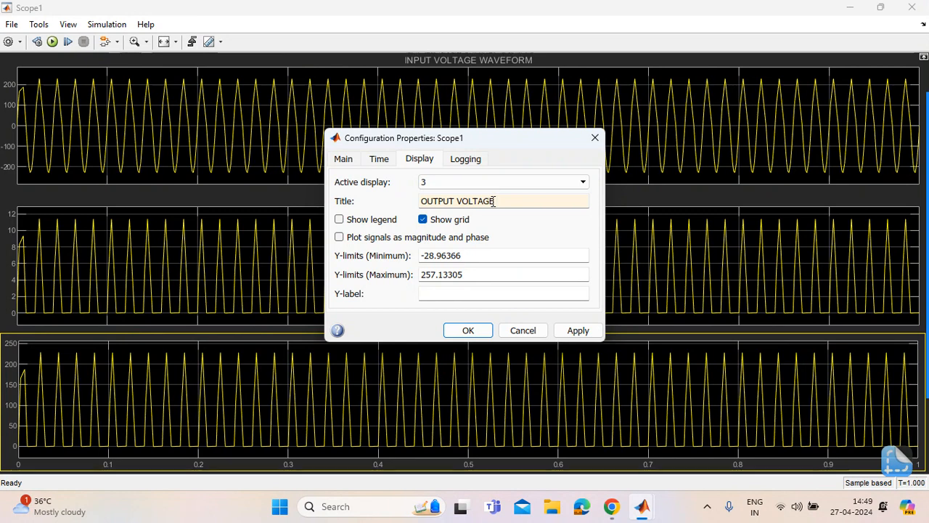
text( WAVEFORM (V))
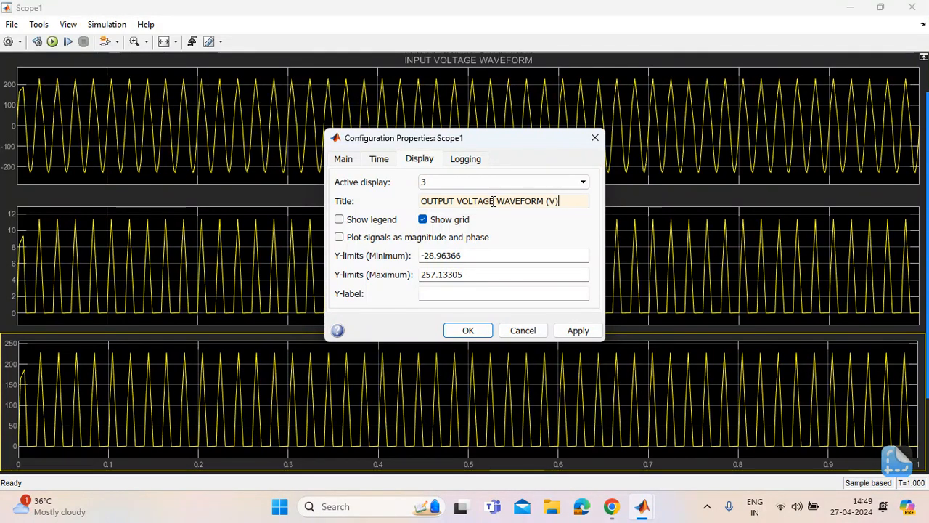
click(565, 333)
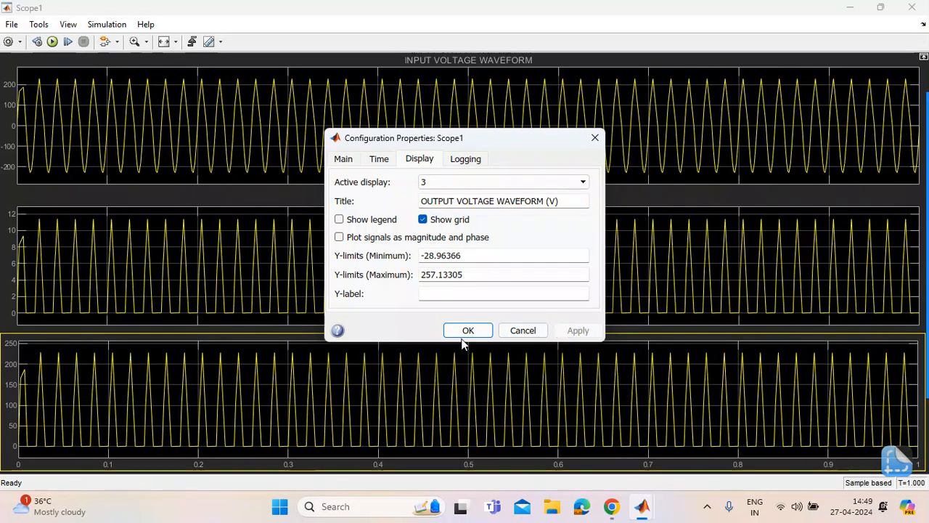
click(468, 332)
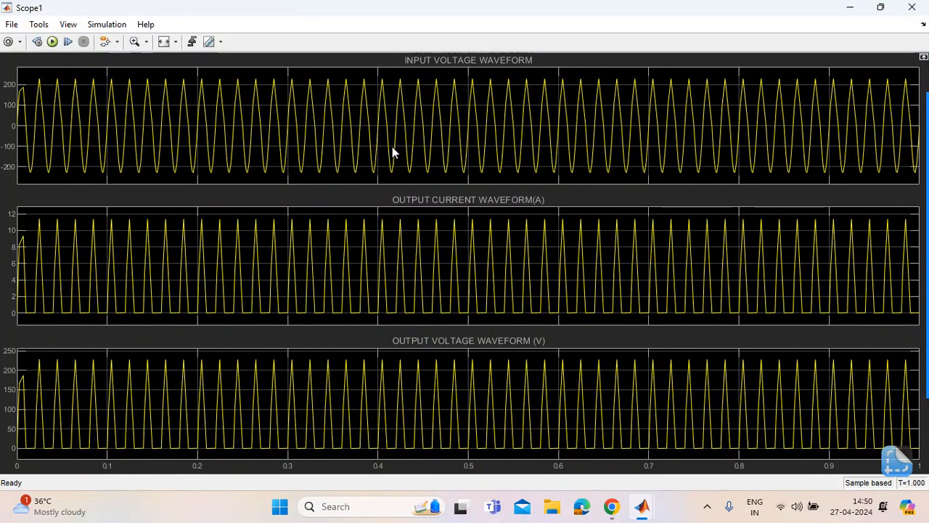
Review the configuration properties of the Scope's second display and close them
right_click(192, 130)
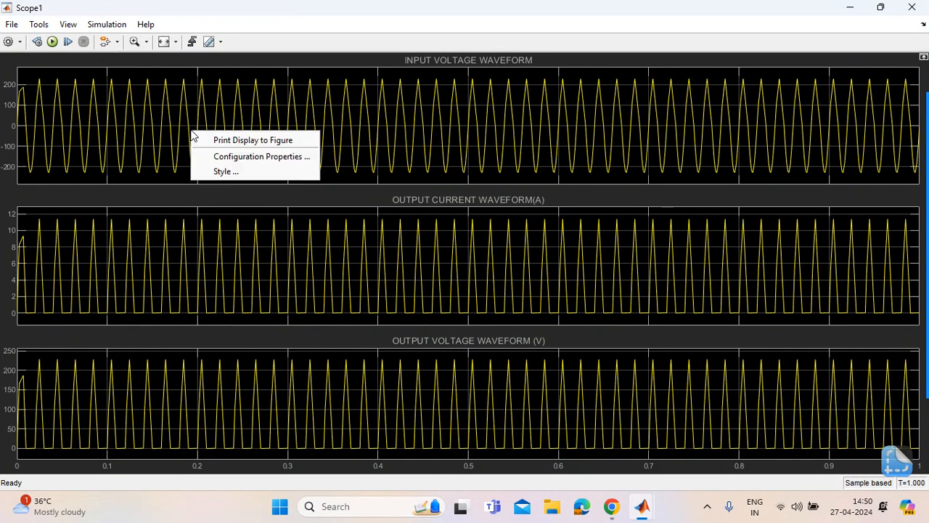
click(105, 109)
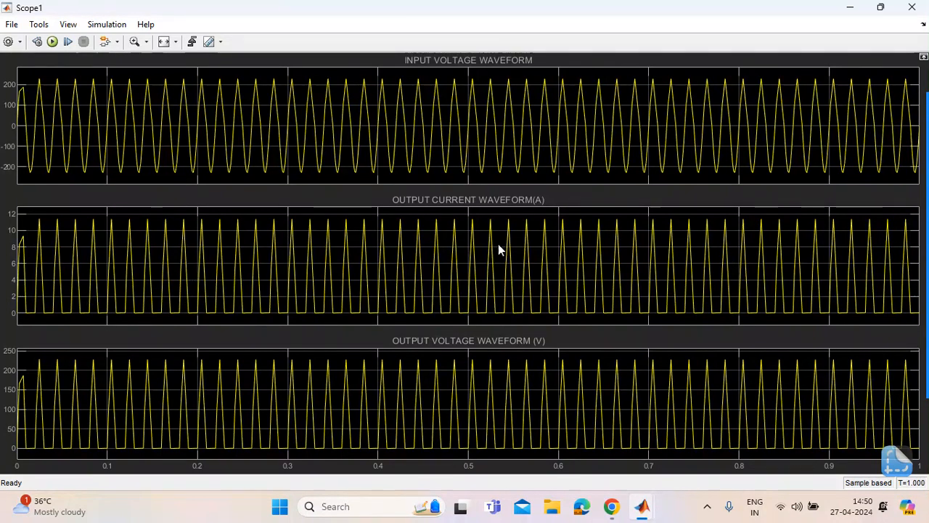
right_click(203, 270)
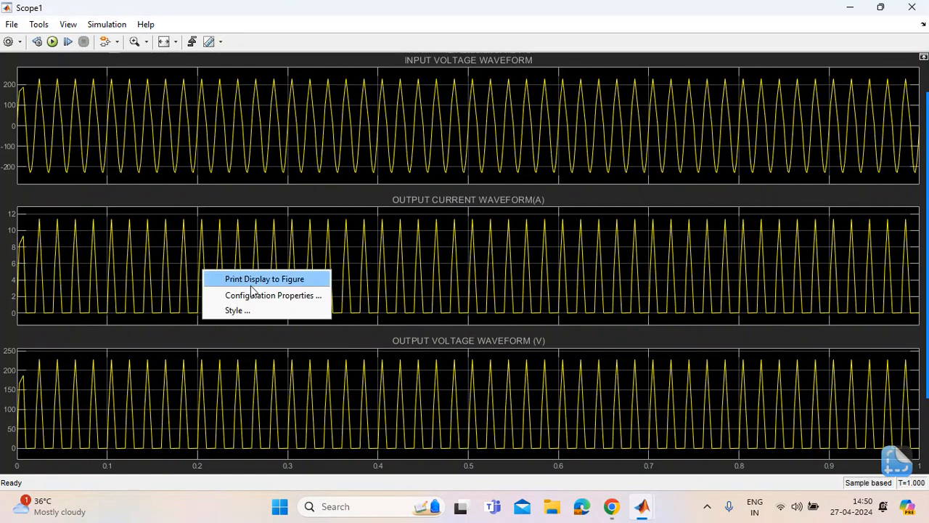
click(272, 295)
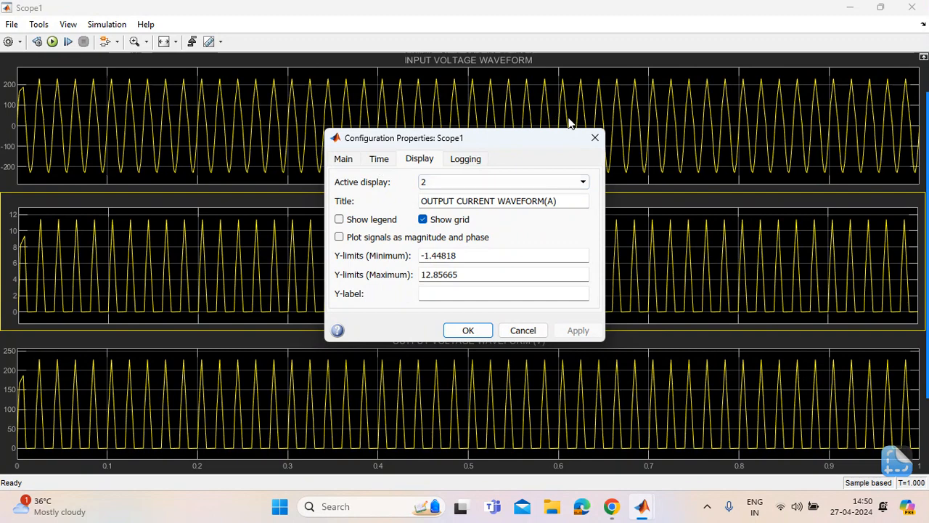
click(594, 140)
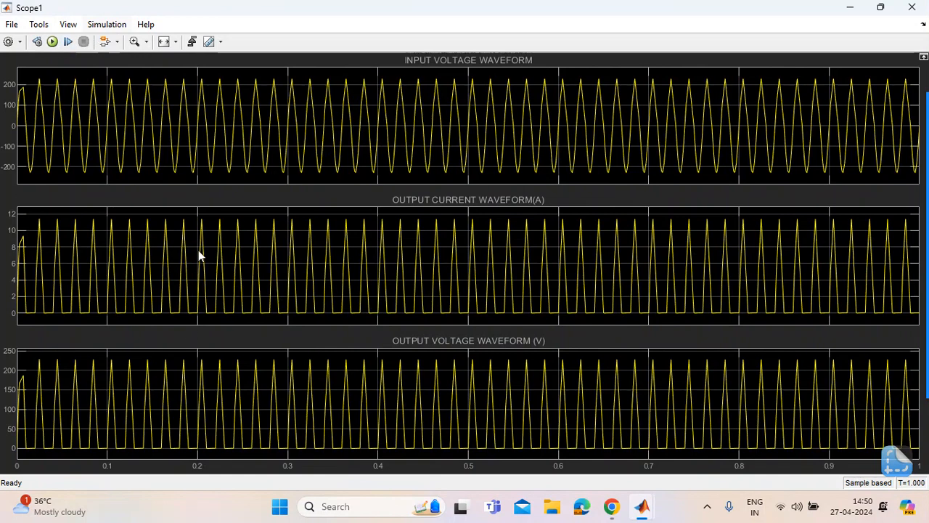
mouse_move(927, 181)
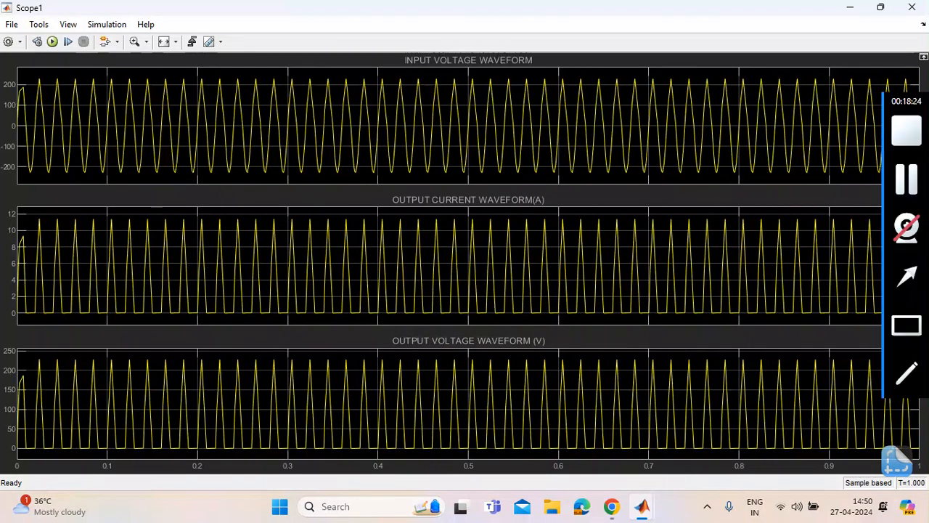
right_click(194, 259)
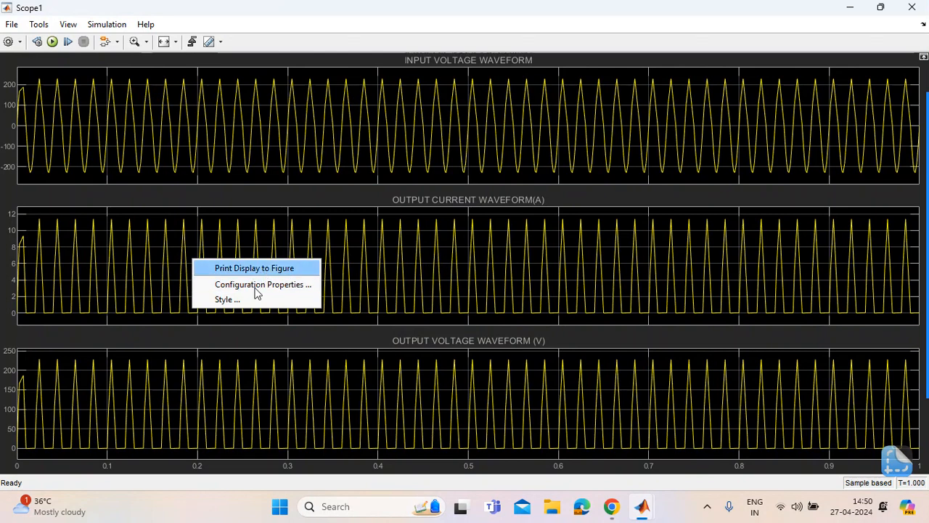
click(230, 297)
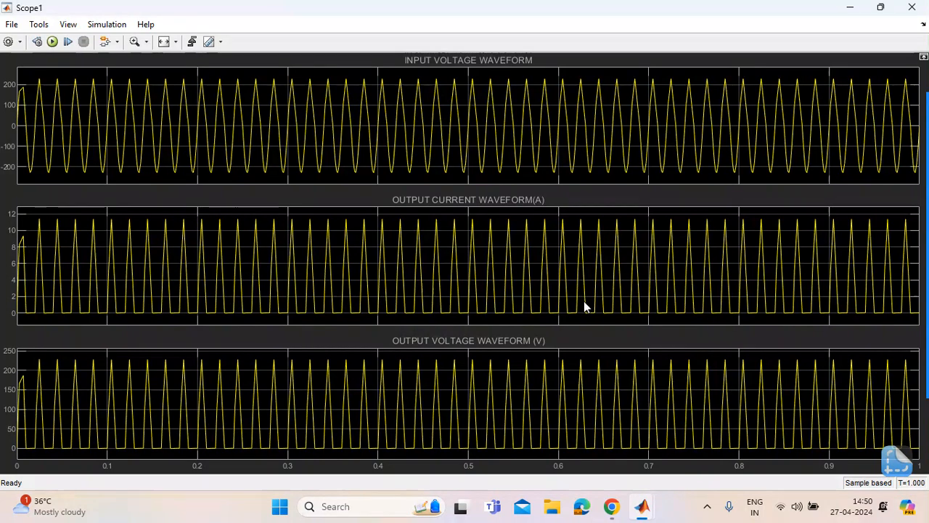
click(642, 506)
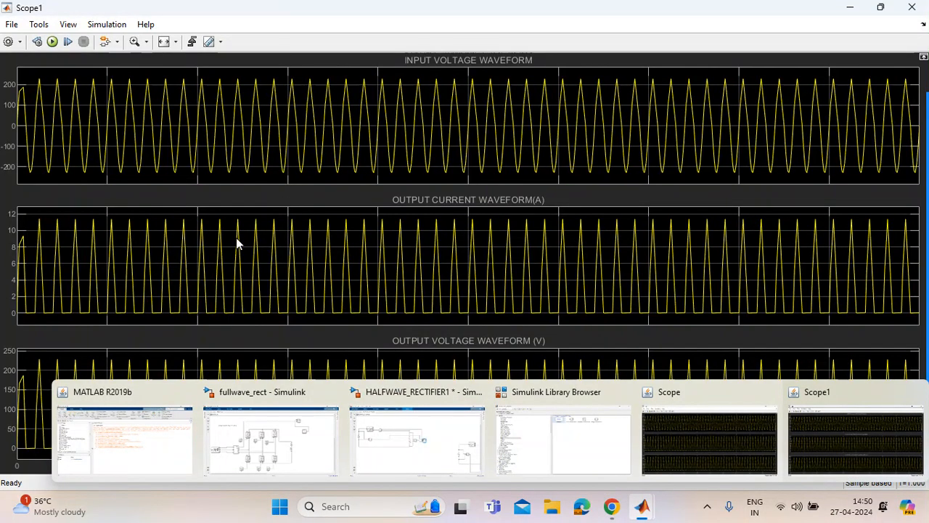
click(237, 182)
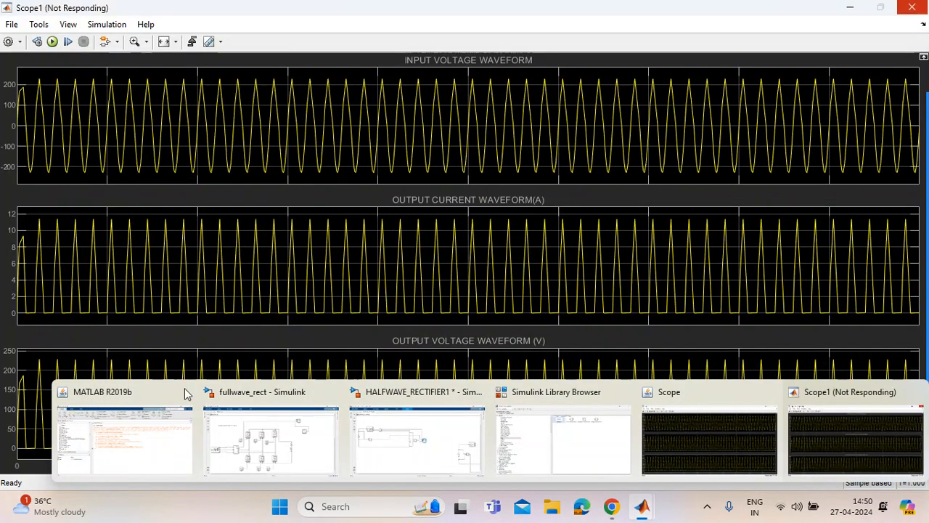
click(146, 436)
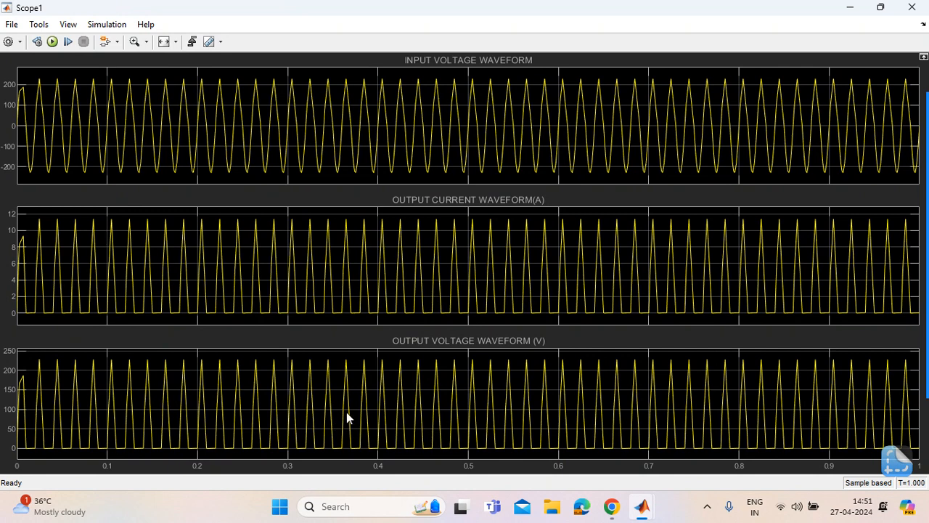
click(257, 138)
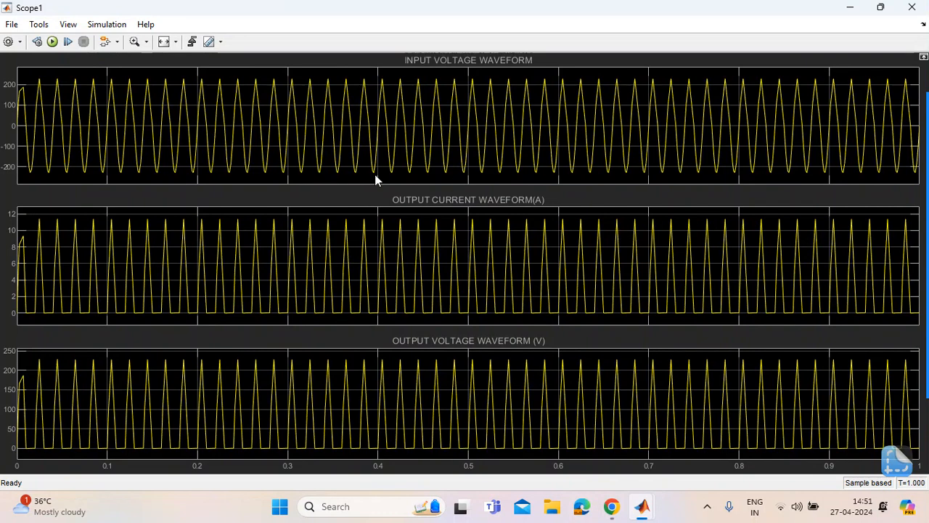
click(516, 278)
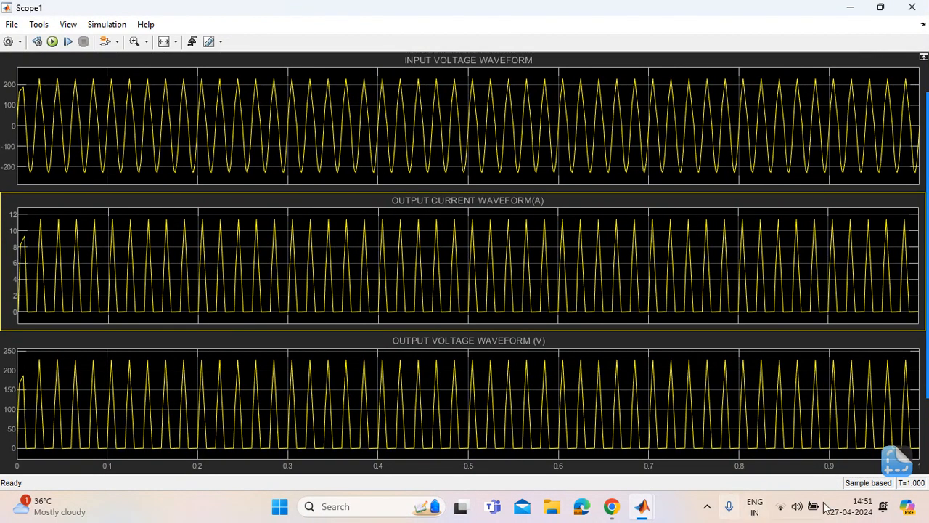
right_click(896, 457)
click(592, 312)
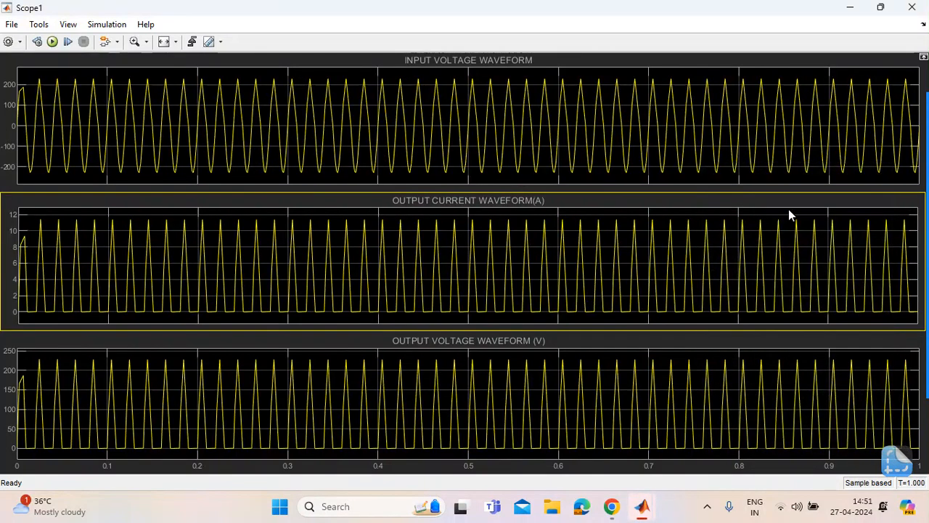